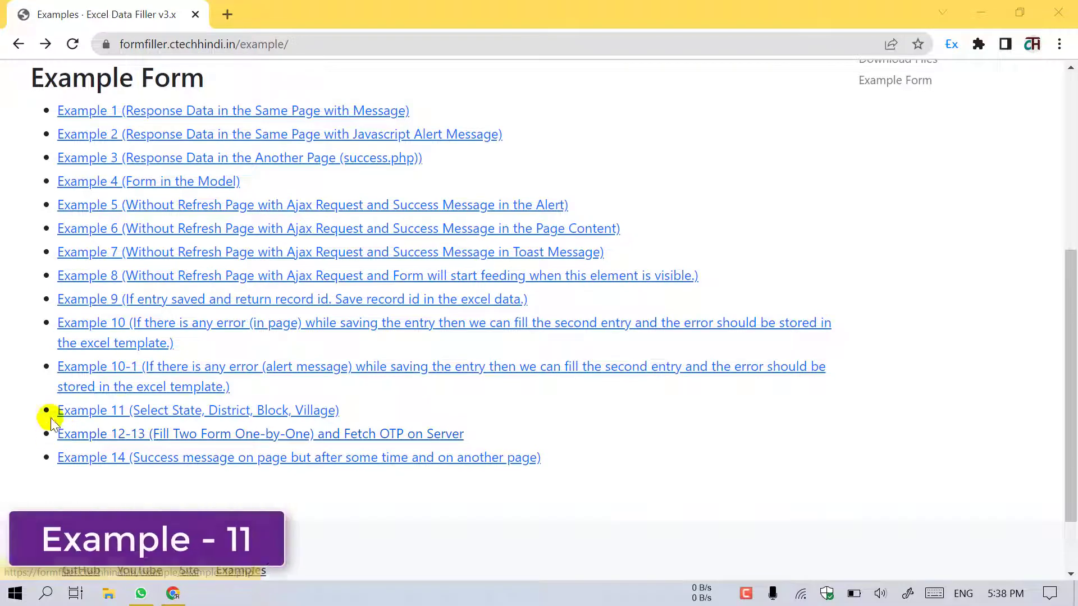
# Open the Example 11 (Select State, District, Block, Village) form in a new browser tab and switch to it.
pyautogui.moveTo(54, 412); pyautogui.dragTo(350, 415)
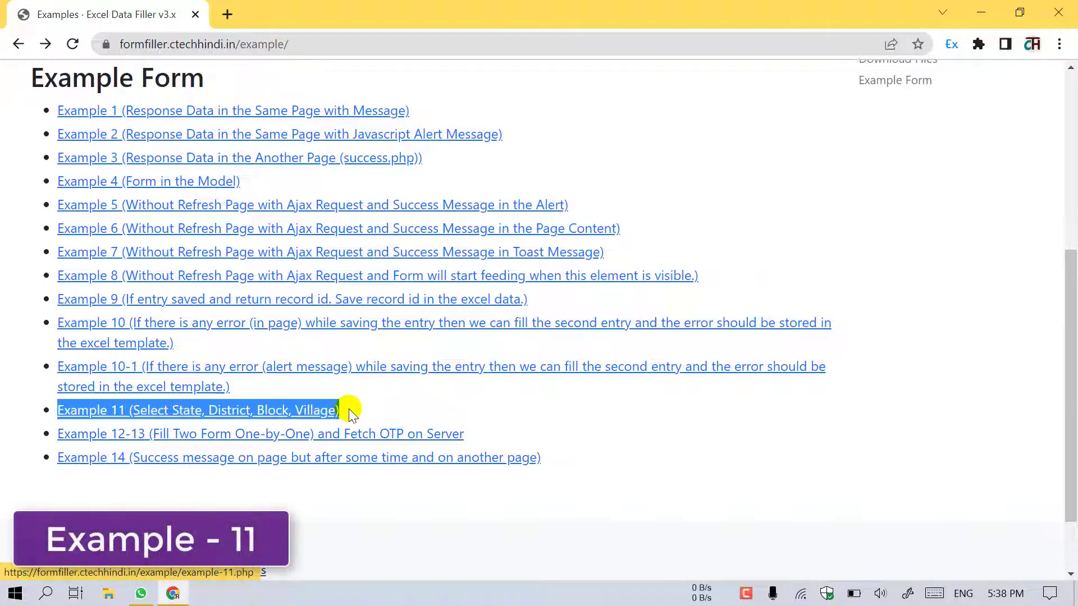
pyautogui.rightClick(264, 409)
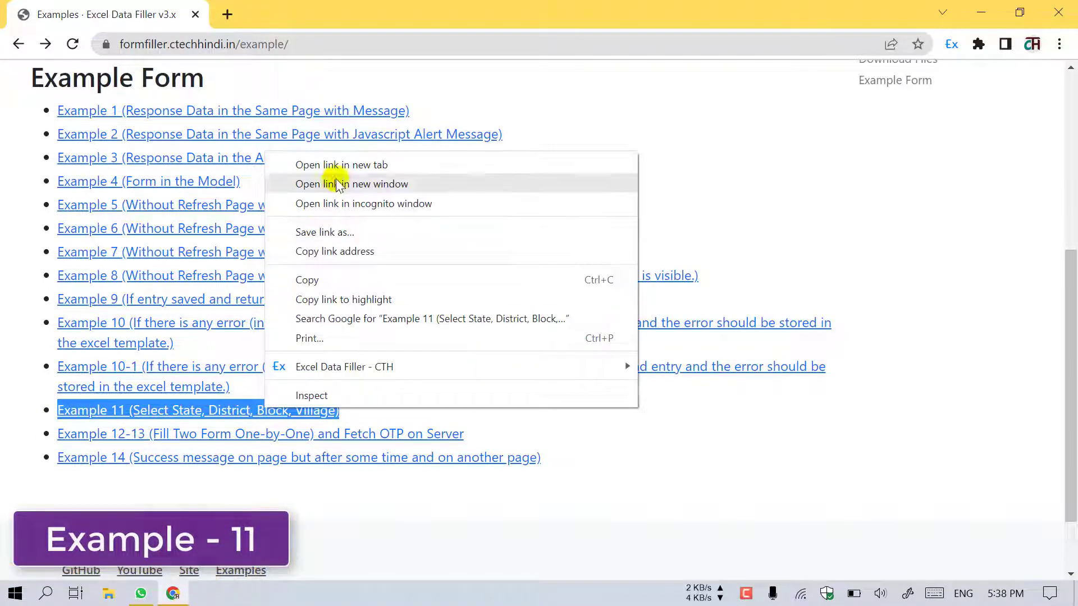
pyautogui.click(343, 165)
pyautogui.click(287, 13)
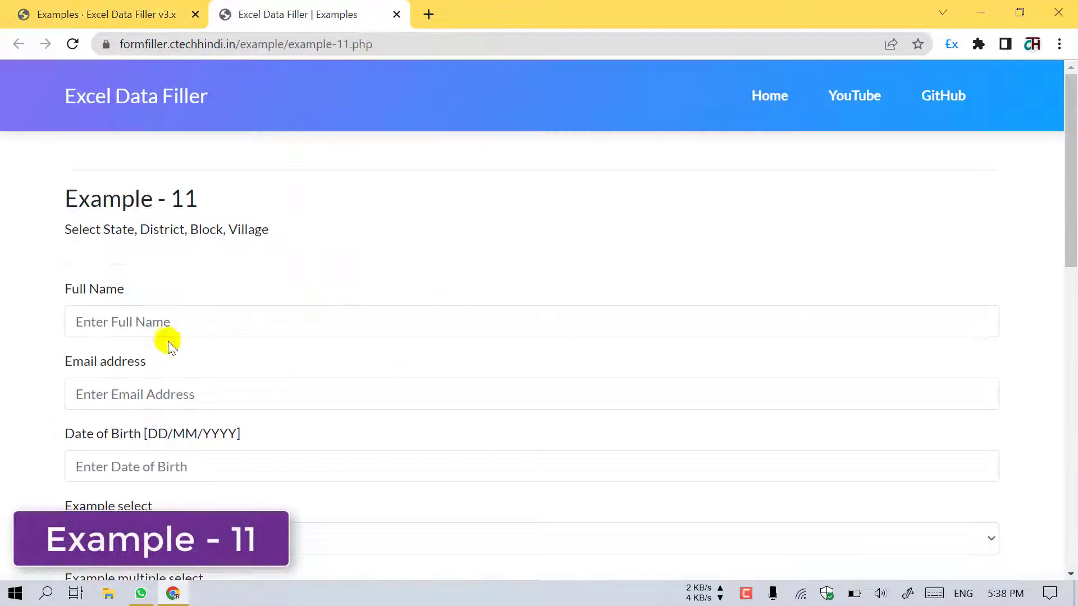
# Choose Uttar Pradesh as the State in the Example 11 form.
pyautogui.scroll(-14, 169, 344)
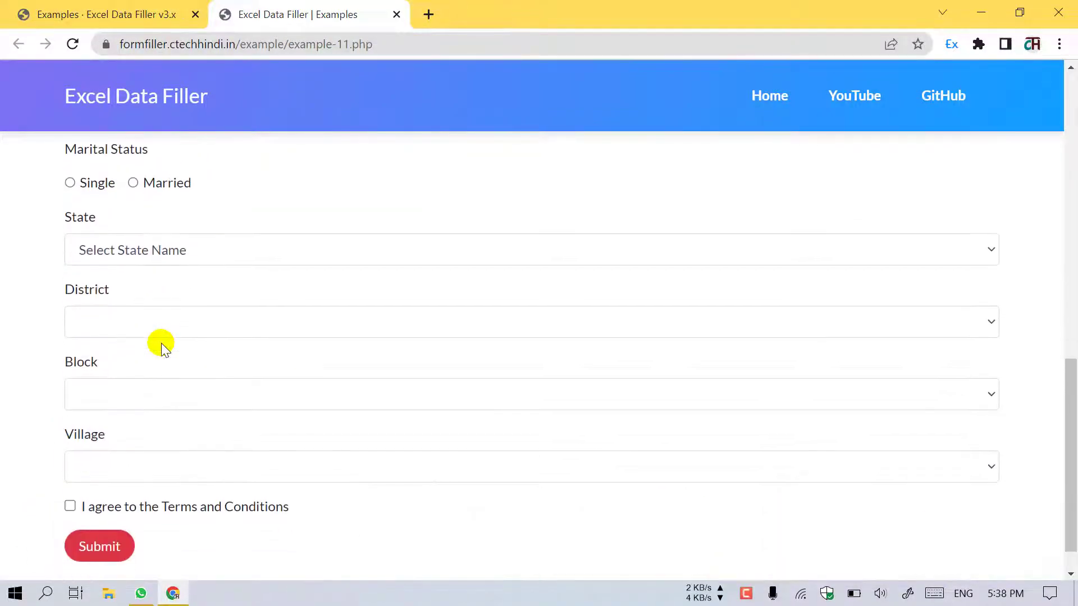
pyautogui.scroll(-1, 160, 342)
pyautogui.moveTo(58, 174); pyautogui.dragTo(113, 183)
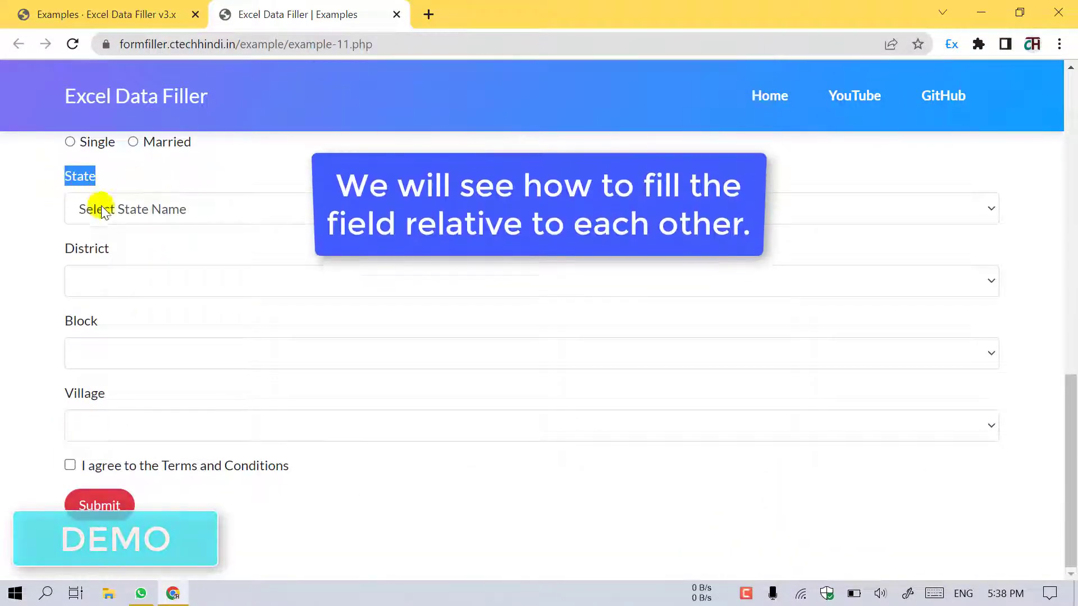
pyautogui.click(135, 217)
pyautogui.click(143, 213)
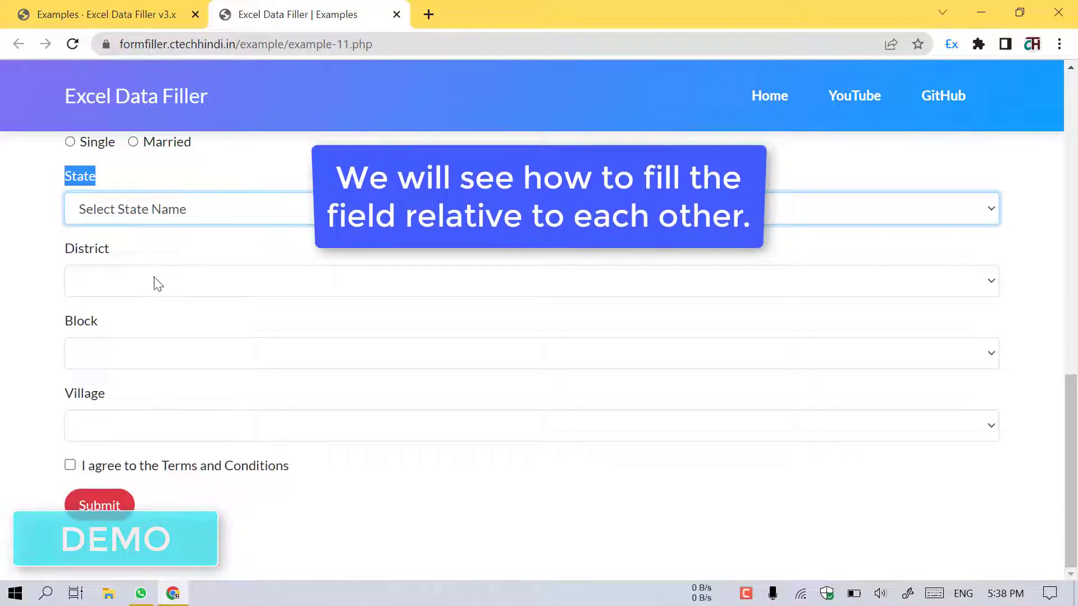
pyautogui.click(153, 284)
pyautogui.click(127, 353)
pyautogui.click(149, 216)
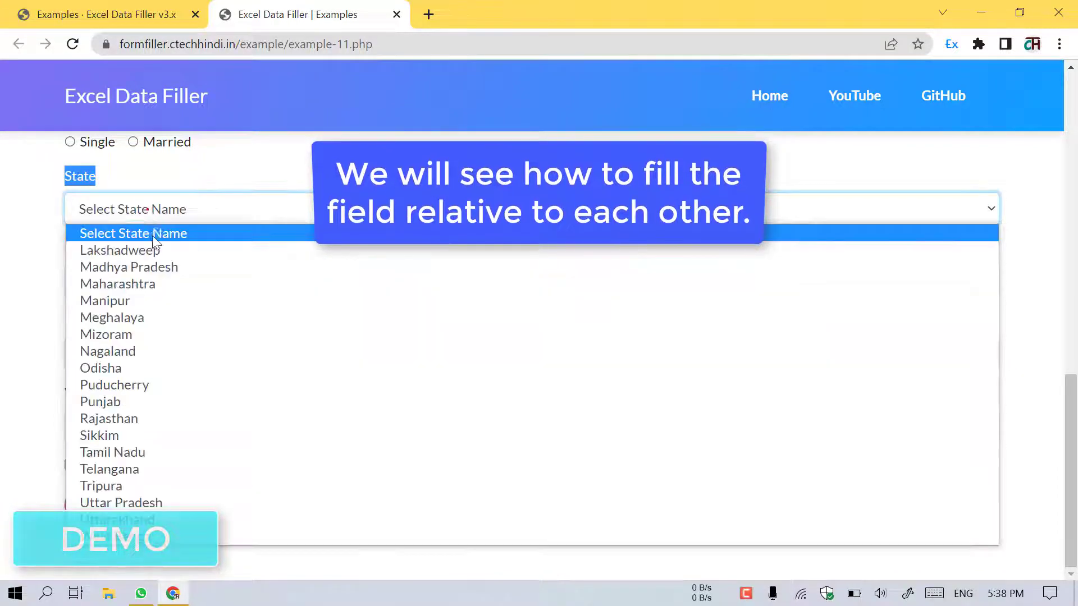
pyautogui.click(133, 503)
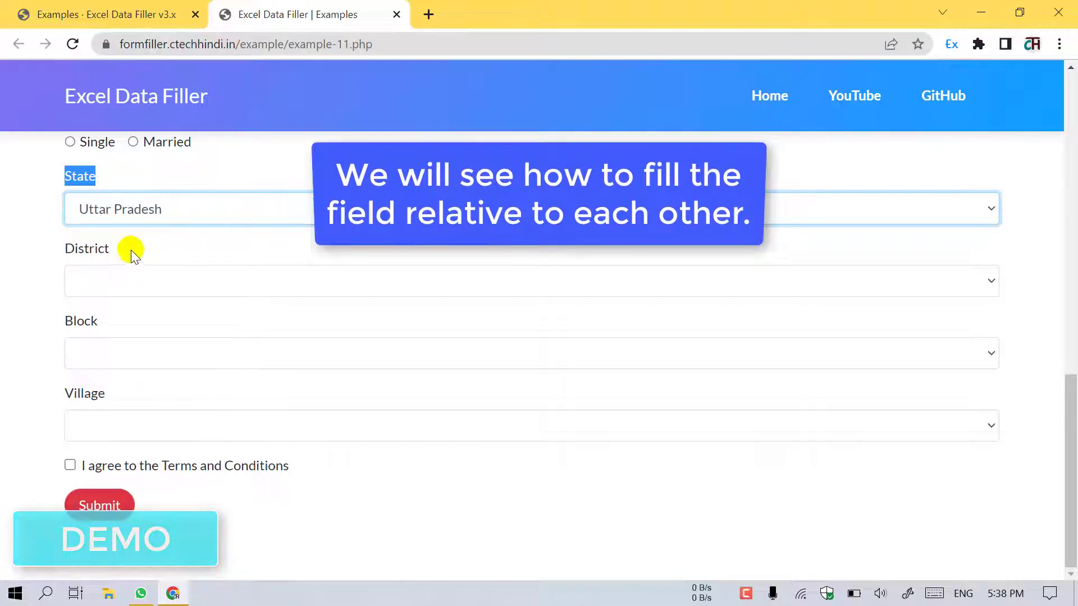
# Choose Agra as the District and Achnera as the Block in the form.
pyautogui.click(130, 282)
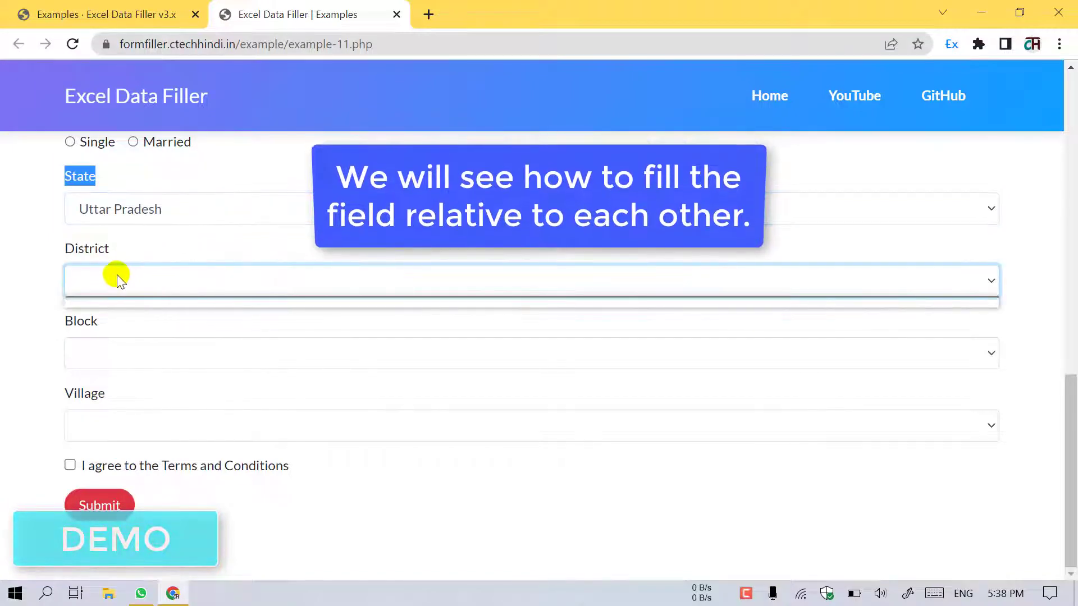
pyautogui.click(119, 280)
pyautogui.click(117, 322)
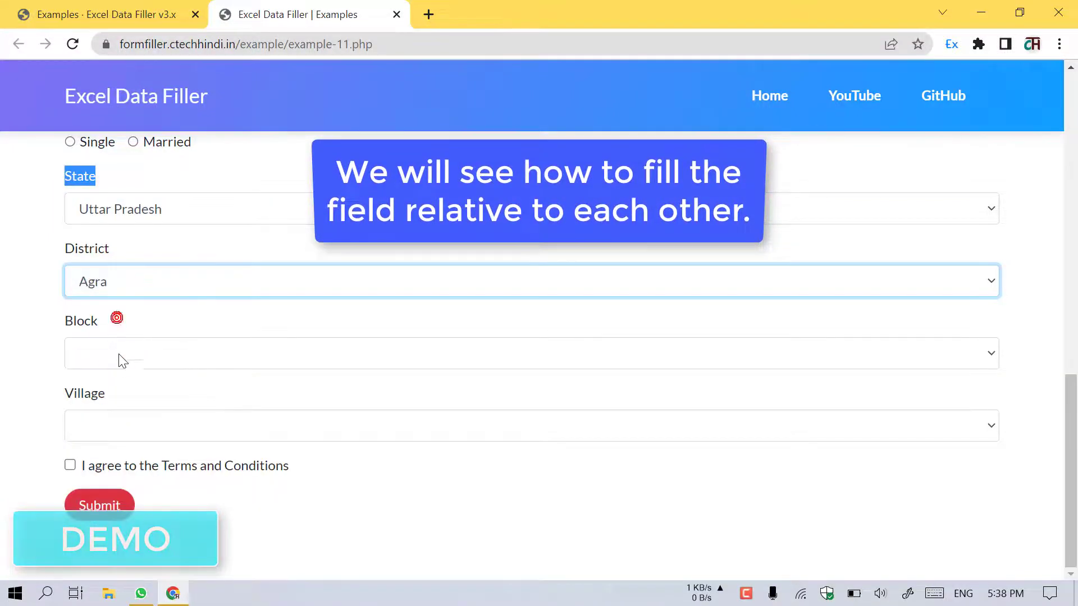
pyautogui.click(128, 364)
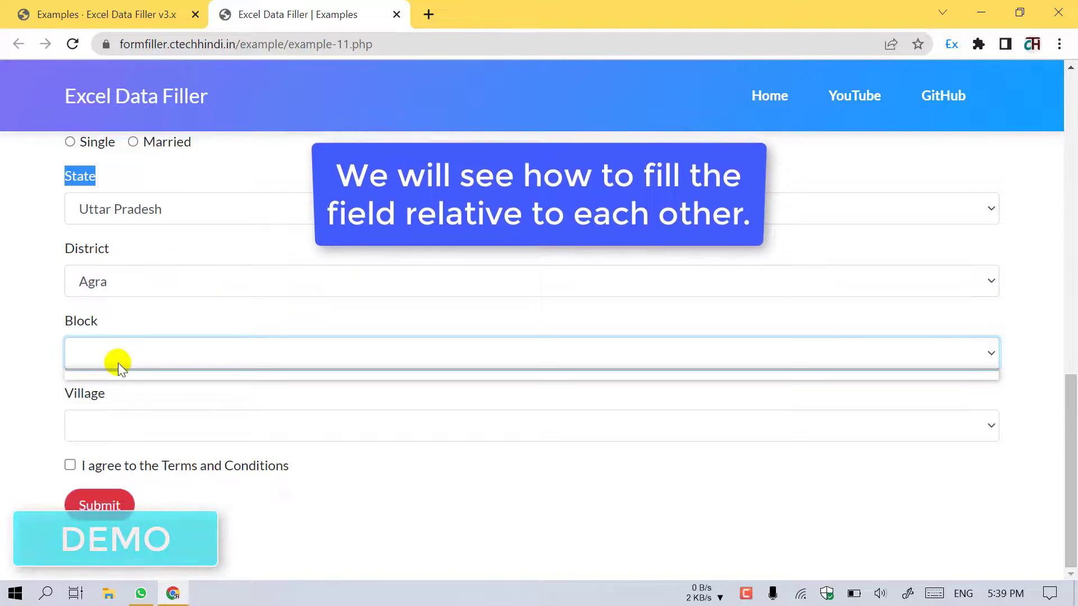
pyautogui.click(118, 363)
pyautogui.click(112, 91)
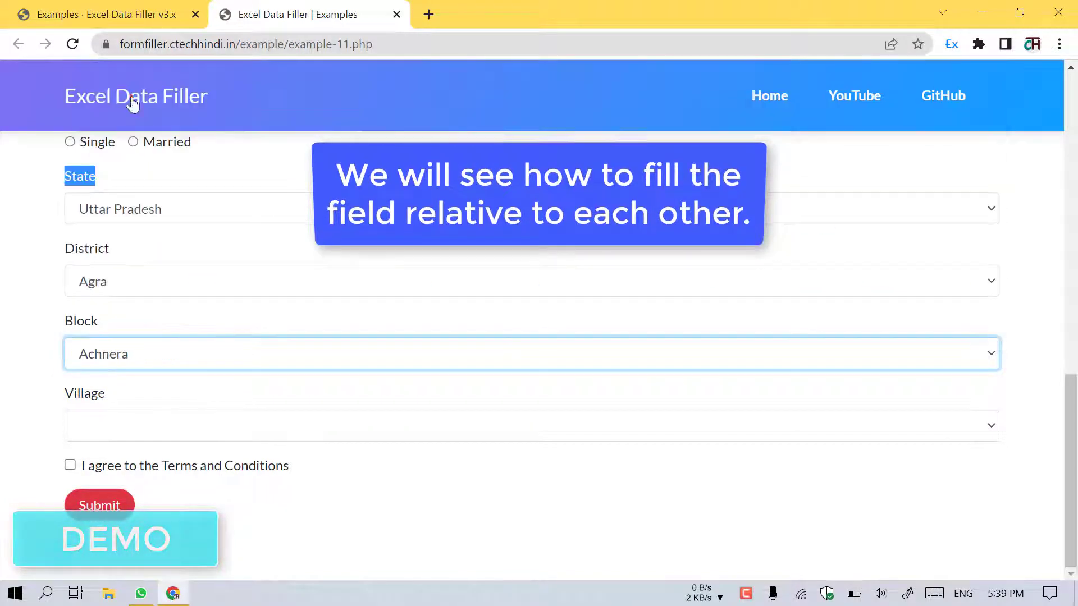
# Choose Agra Ward No - 12 as the Village and look over the form's other fields.
pyautogui.click(115, 435)
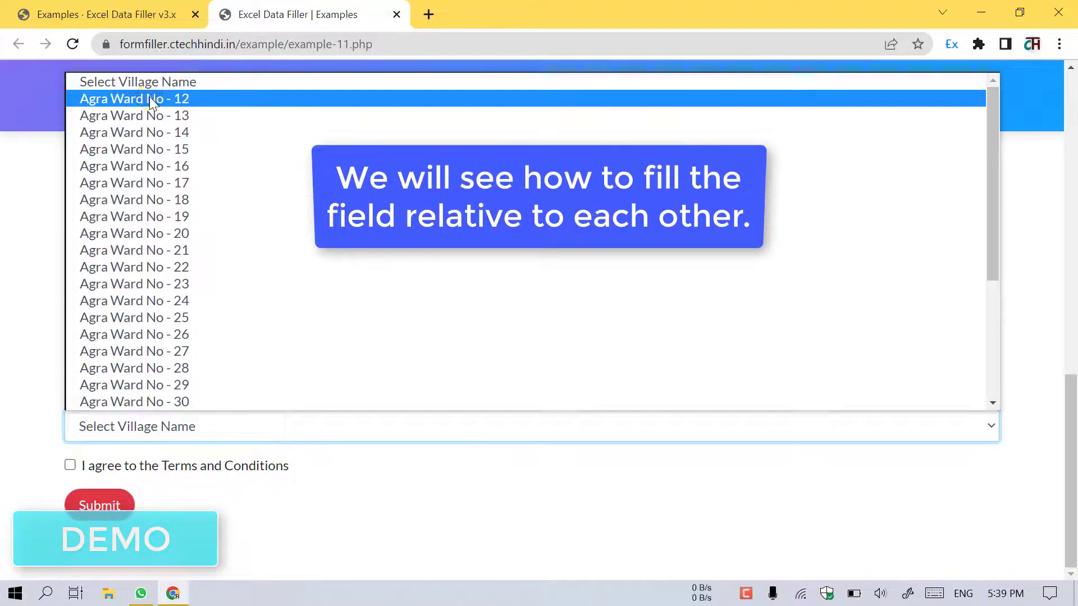
pyautogui.click(149, 97)
pyautogui.scroll(15, 106, 339)
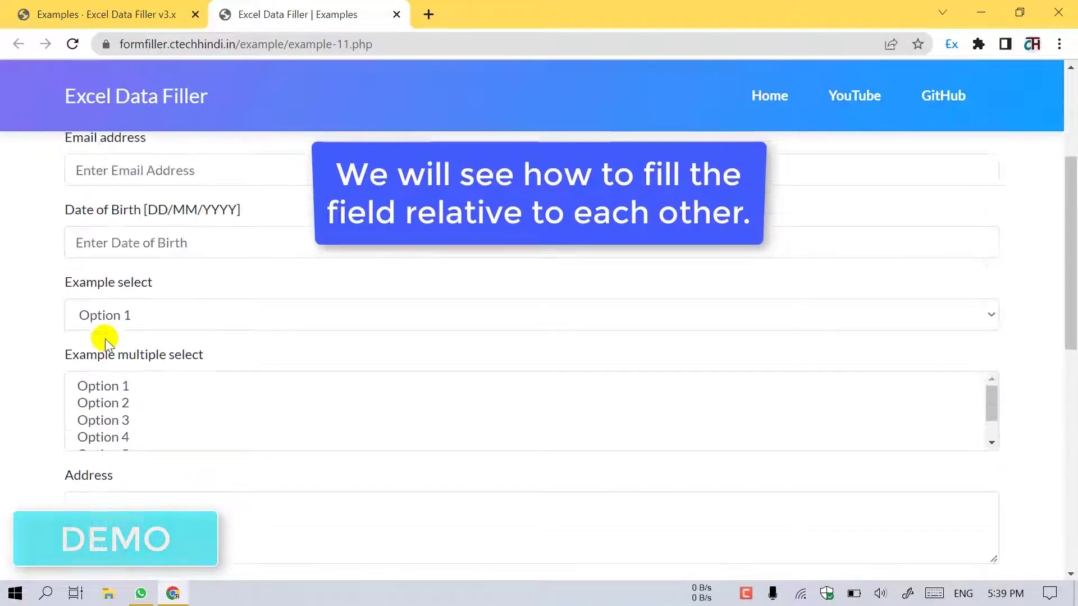
pyautogui.scroll(-15, 105, 339)
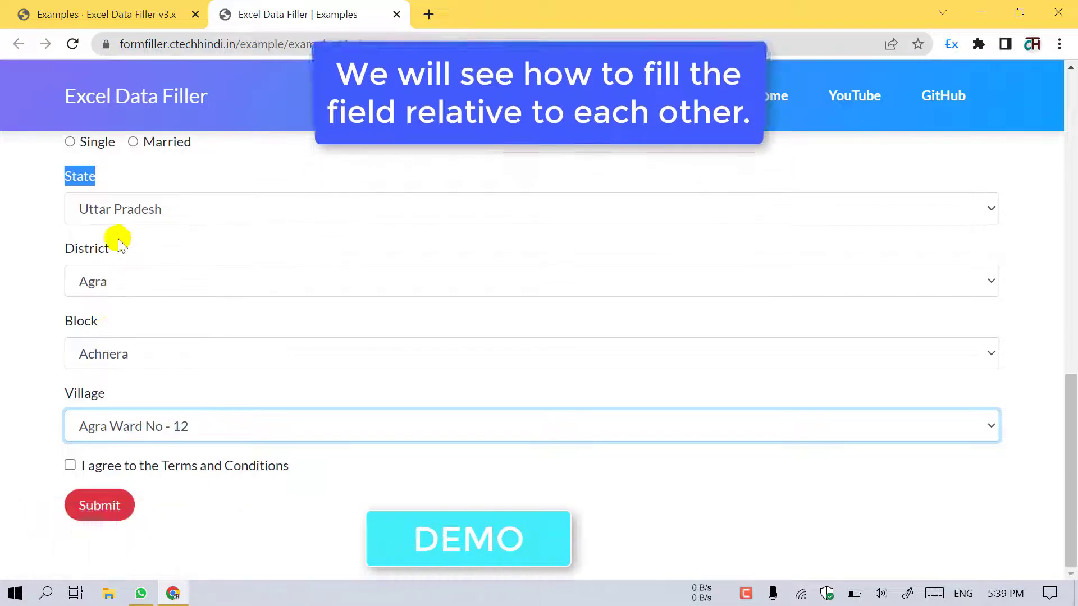
# Insert the Example 11 form page as a site in the Excel Data Filler extension.
pyautogui.rightClick(601, 241)
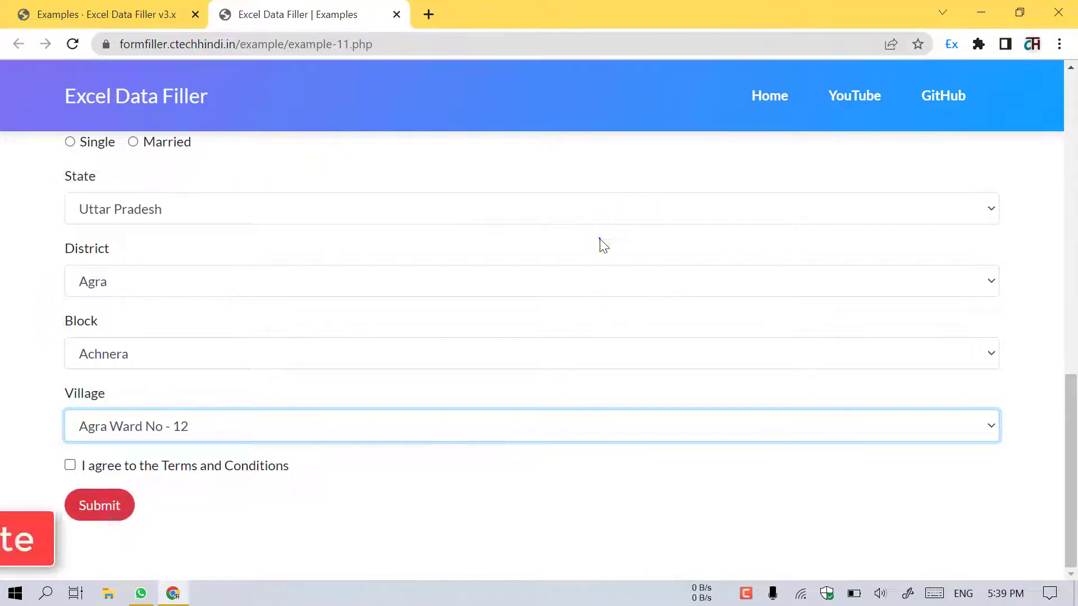
pyautogui.click(669, 465)
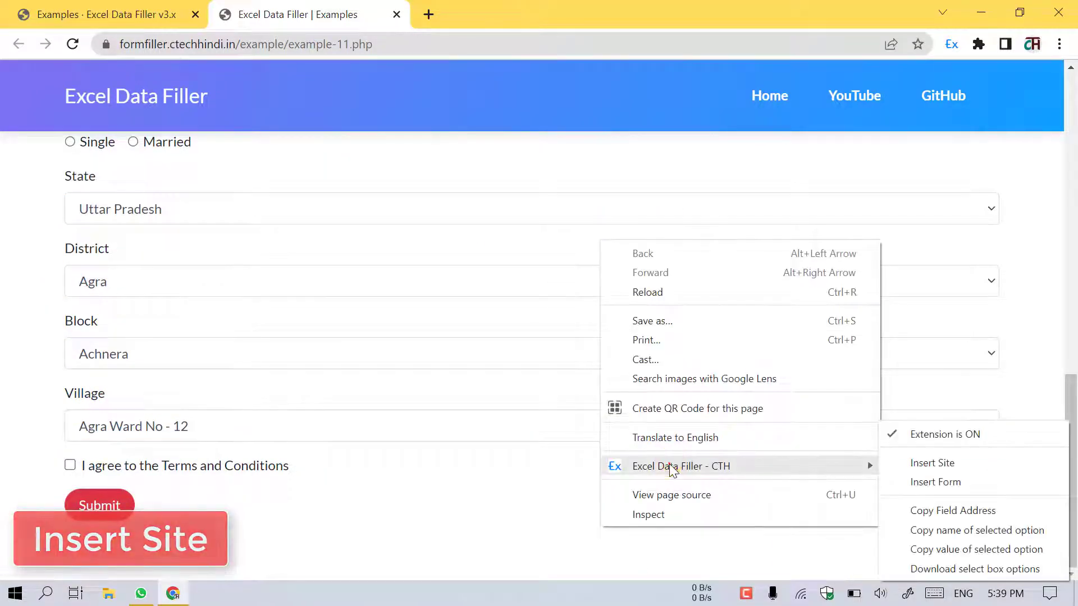
pyautogui.click(929, 463)
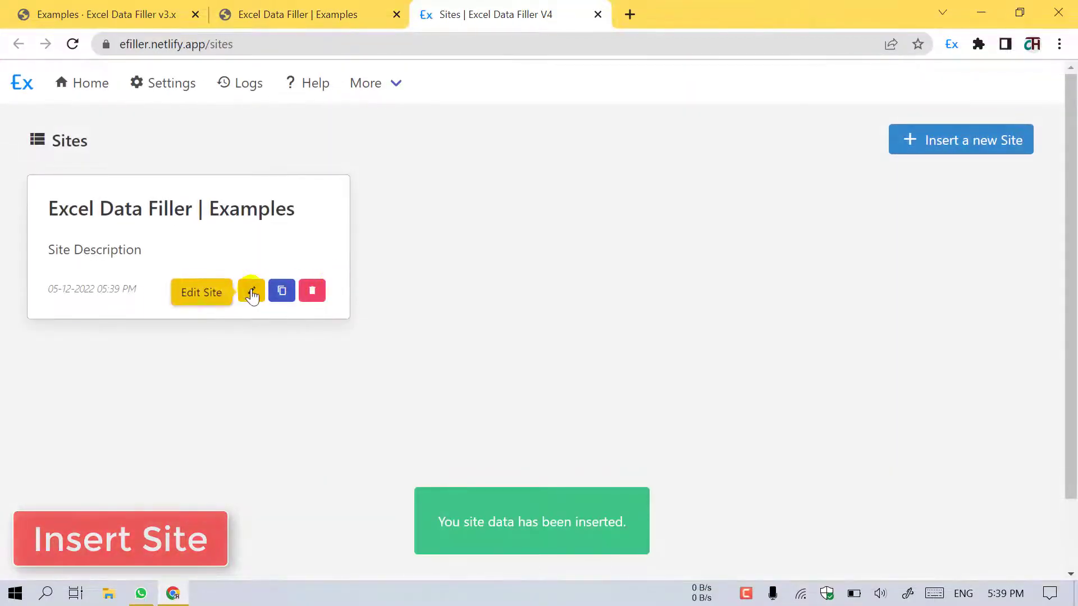
# Edit the Excel Data Filler | Examples site and download its Excel template.
pyautogui.click(251, 292)
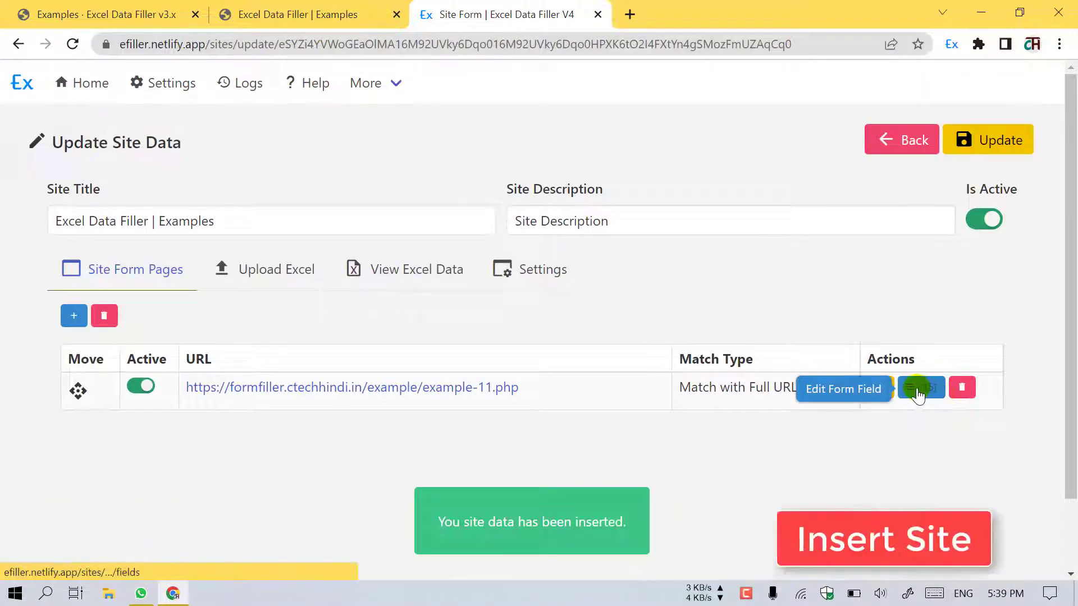
pyautogui.click(266, 286)
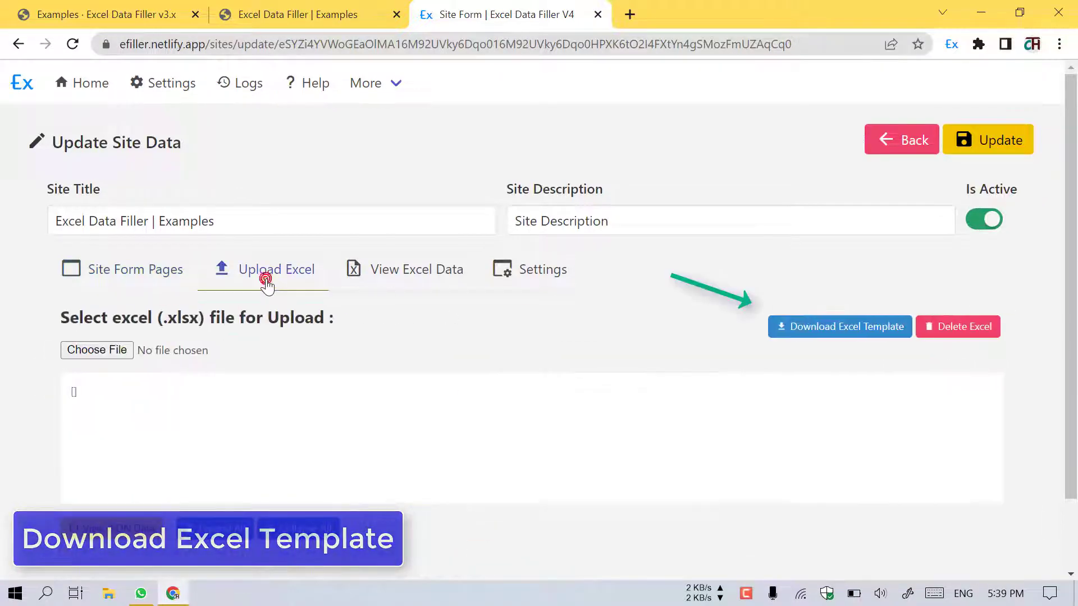
pyautogui.click(803, 327)
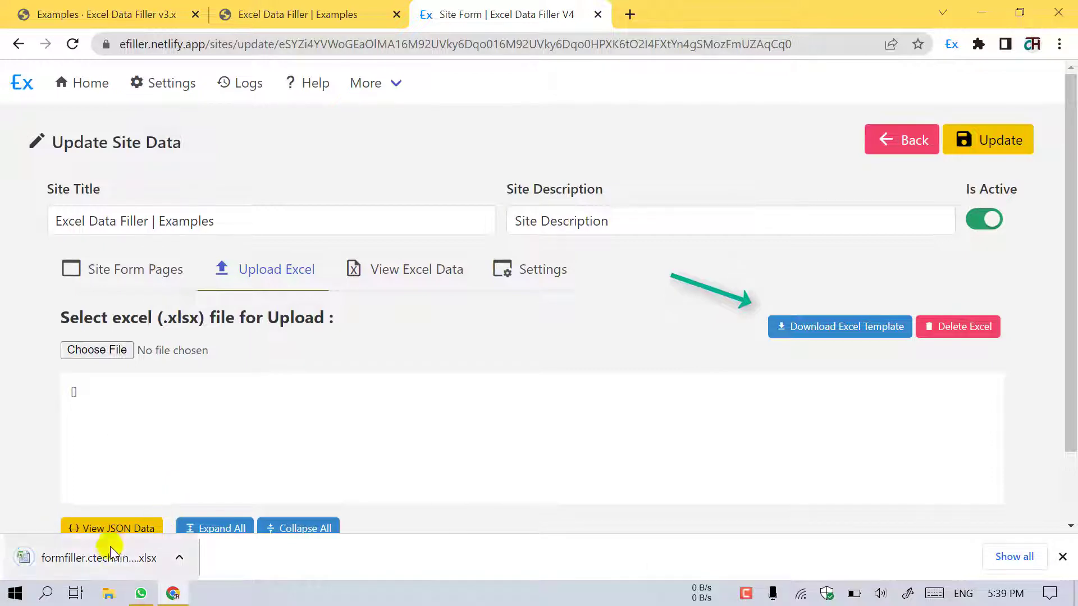
# Open the downloaded template in Excel and enter "demo 1" as the full_name in cell A2.
pyautogui.click(112, 560)
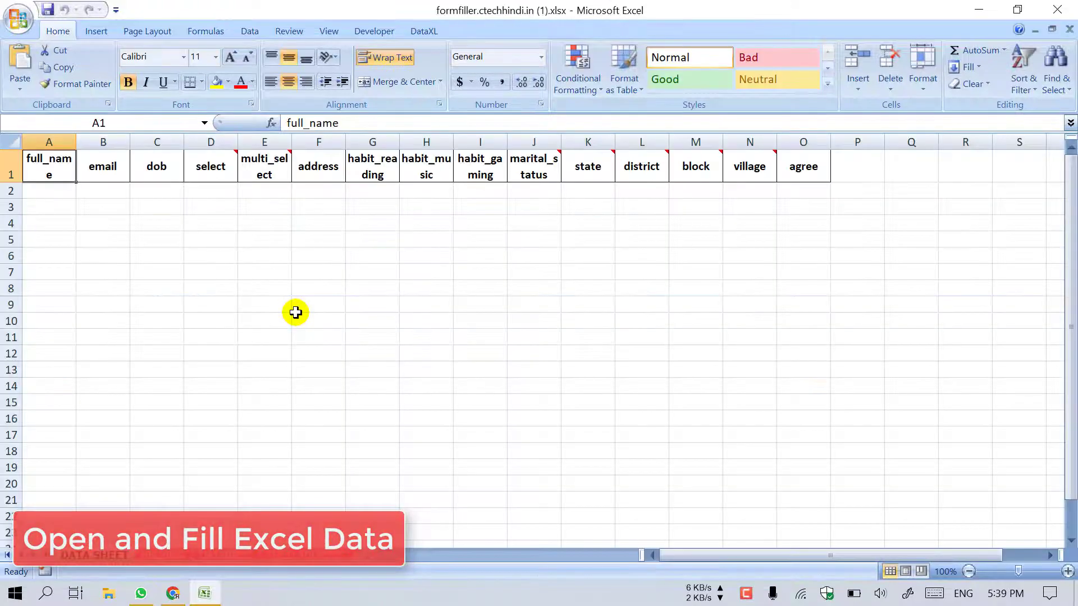
pyautogui.click(245, 278)
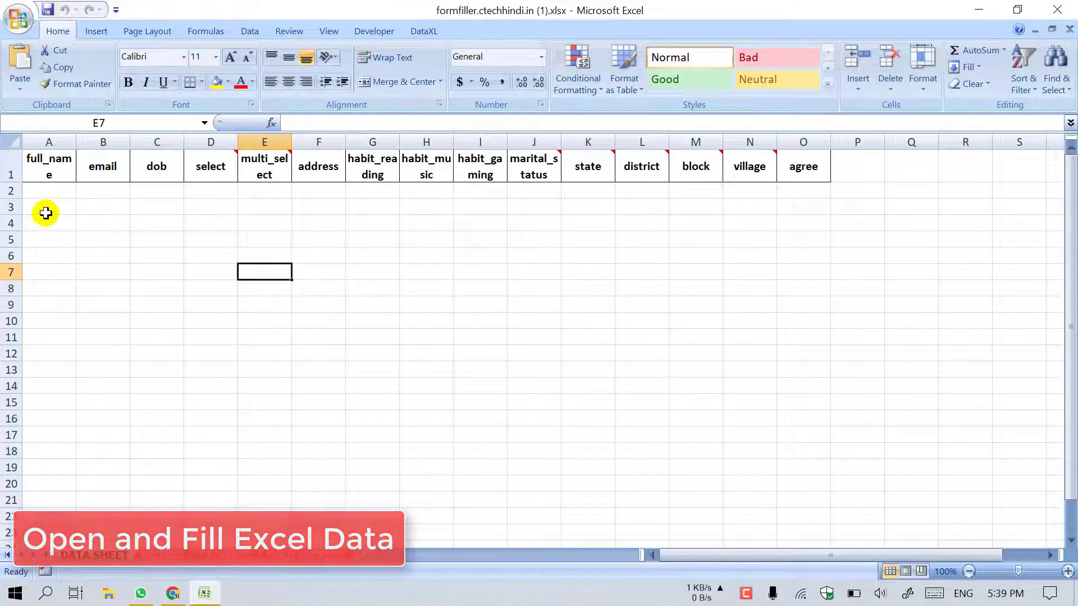
pyautogui.click(51, 192)
pyautogui.write('de')
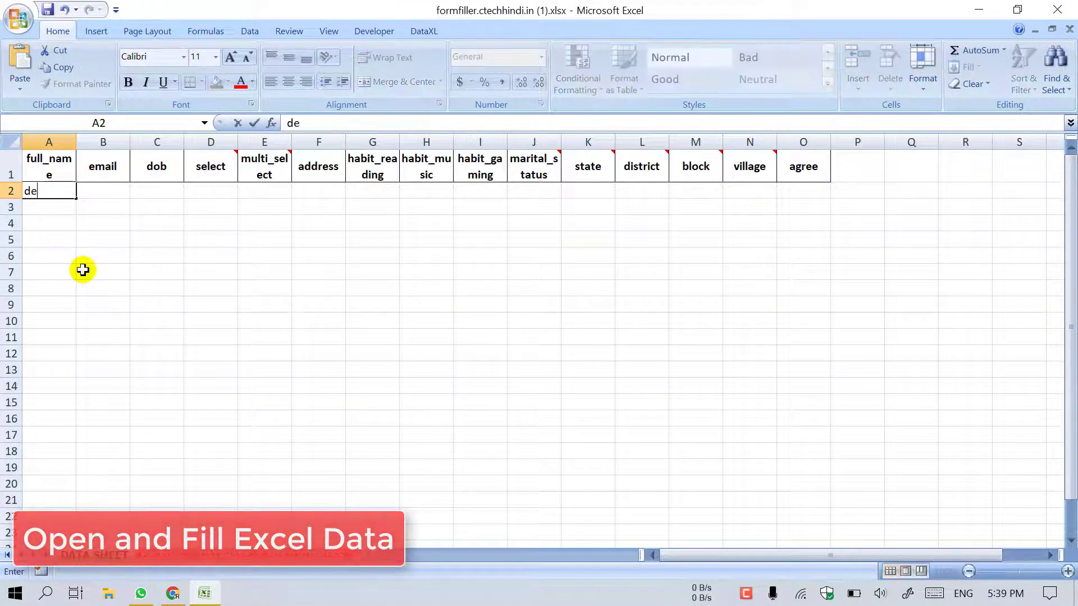
pyautogui.write('mo 1')
pyautogui.press('Tab')
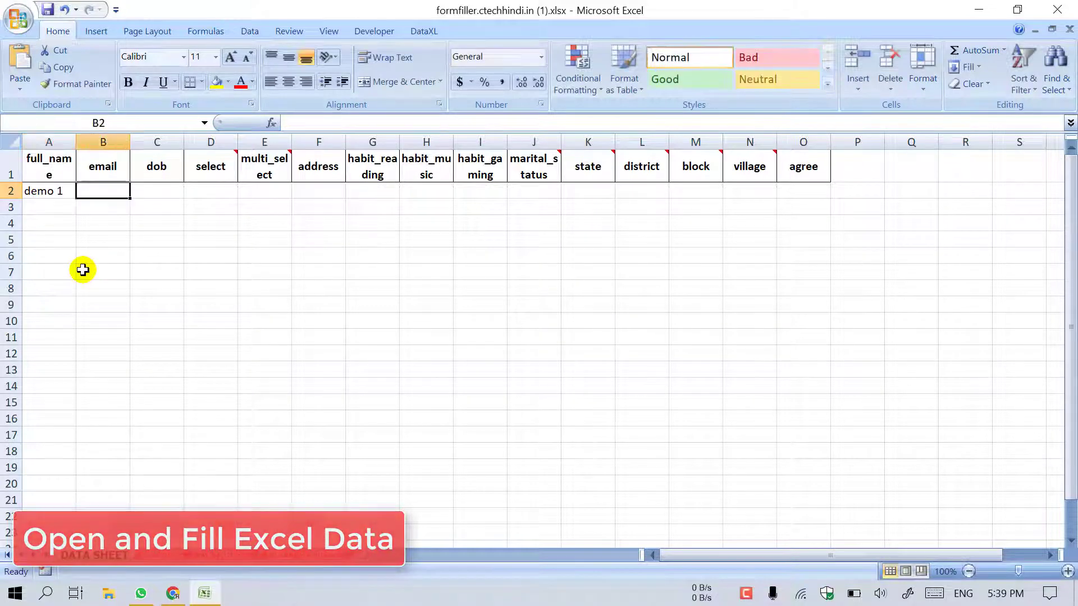
# Fill in the record's email address and date of birth in cells B2 and C2.
pyautogui.write('demo@')
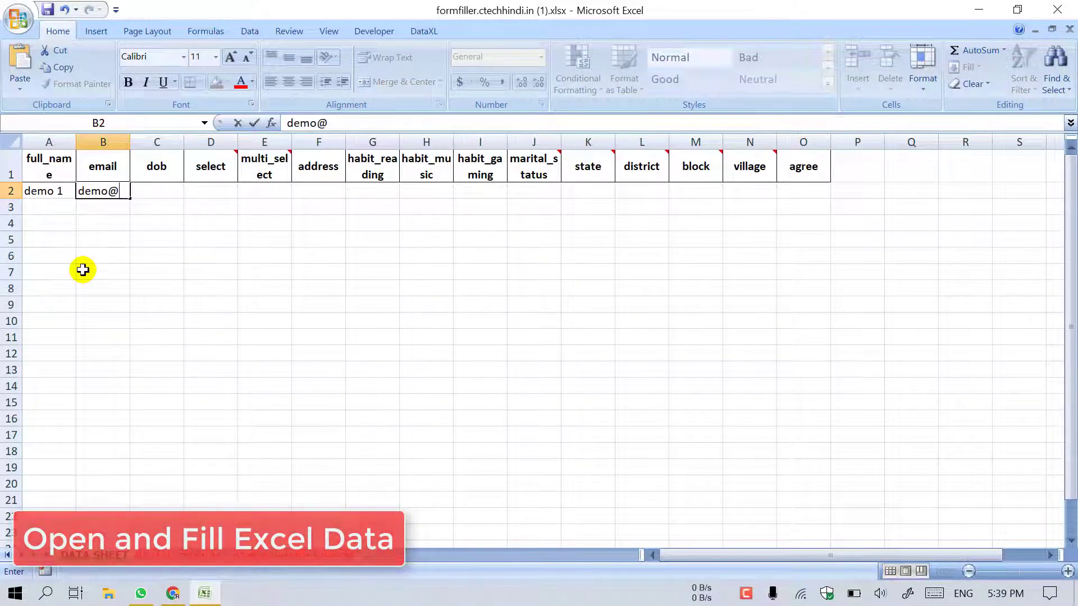
pyautogui.write('gmail.com')
pyautogui.press('Tab')
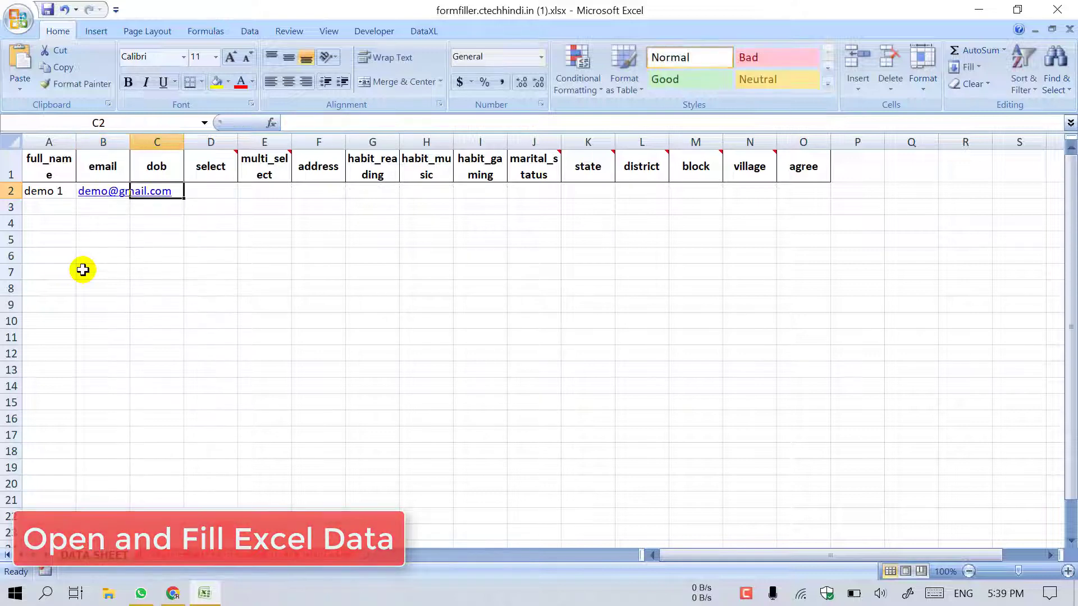
pyautogui.write('11-04-1999')
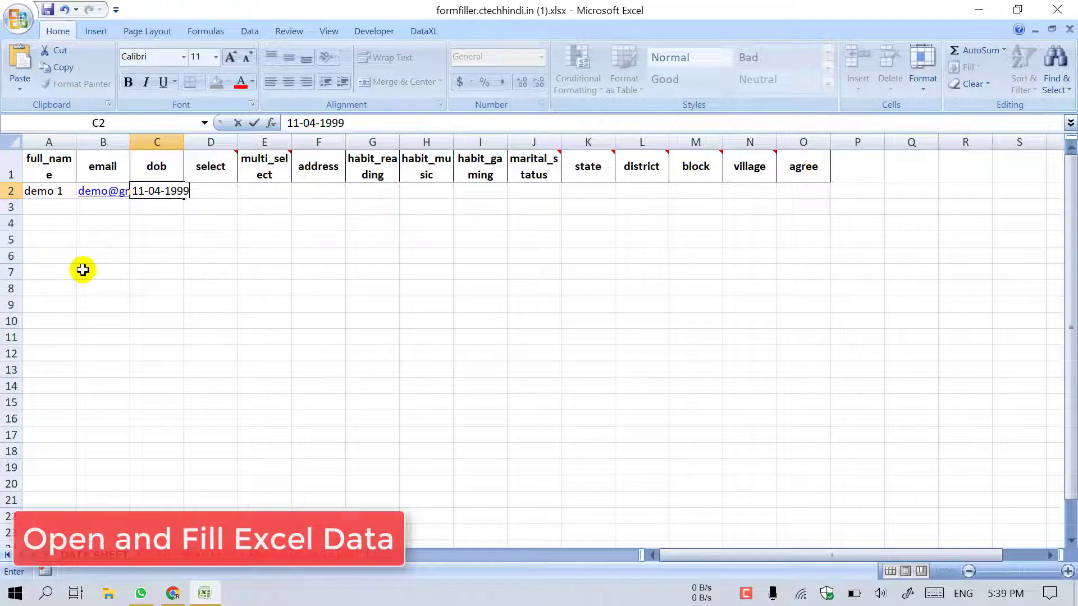
pyautogui.press('Tab')
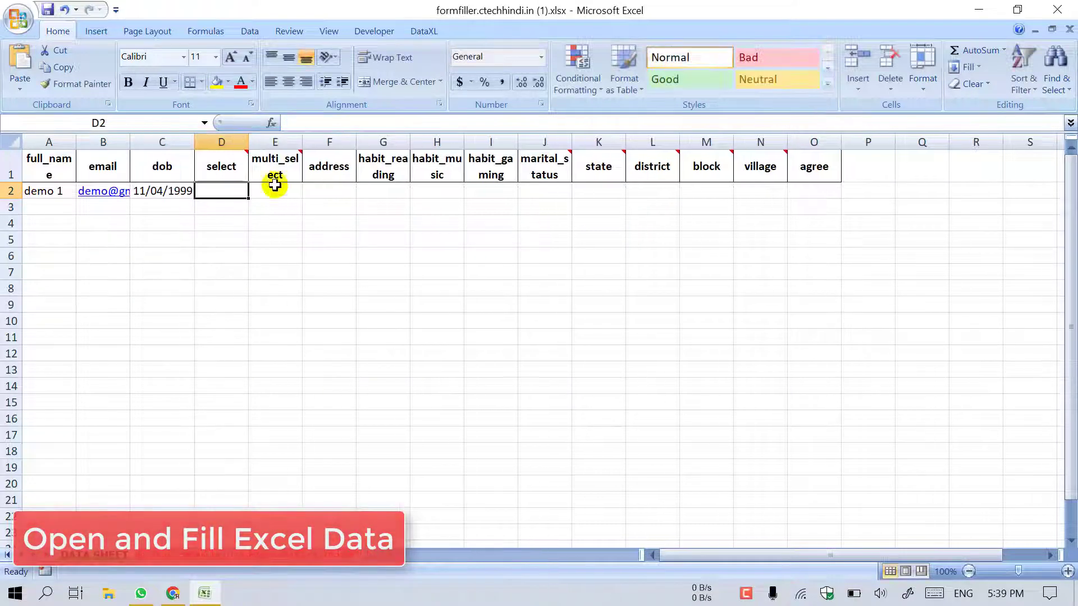
# Enter 2 in the select column and 2,,4,,5 in the multi_select column of row 2.
pyautogui.moveTo(233, 158)
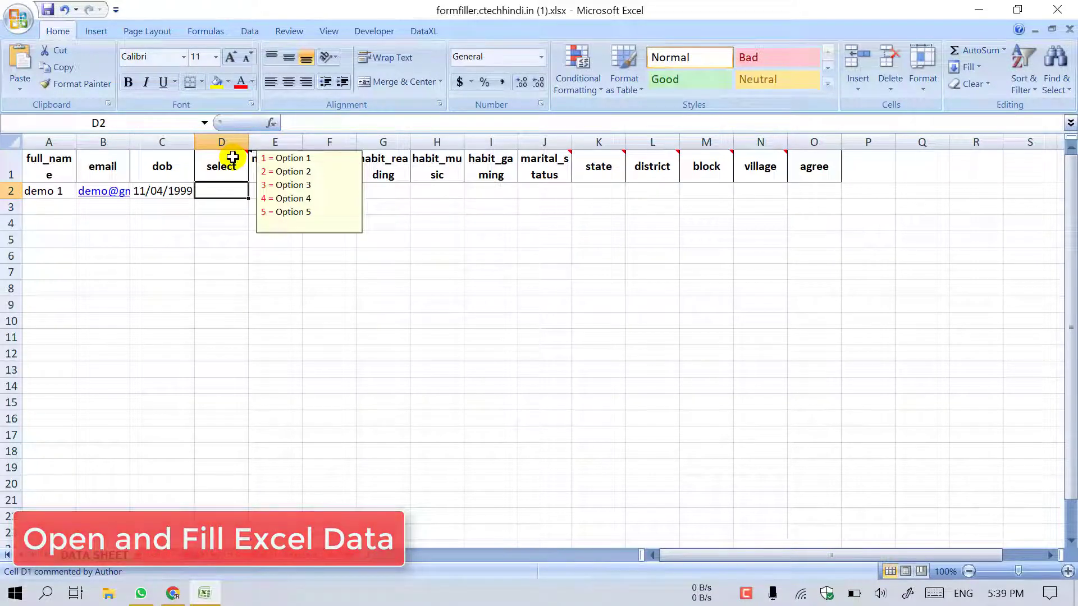
pyautogui.write('2')
pyautogui.press('Tab')
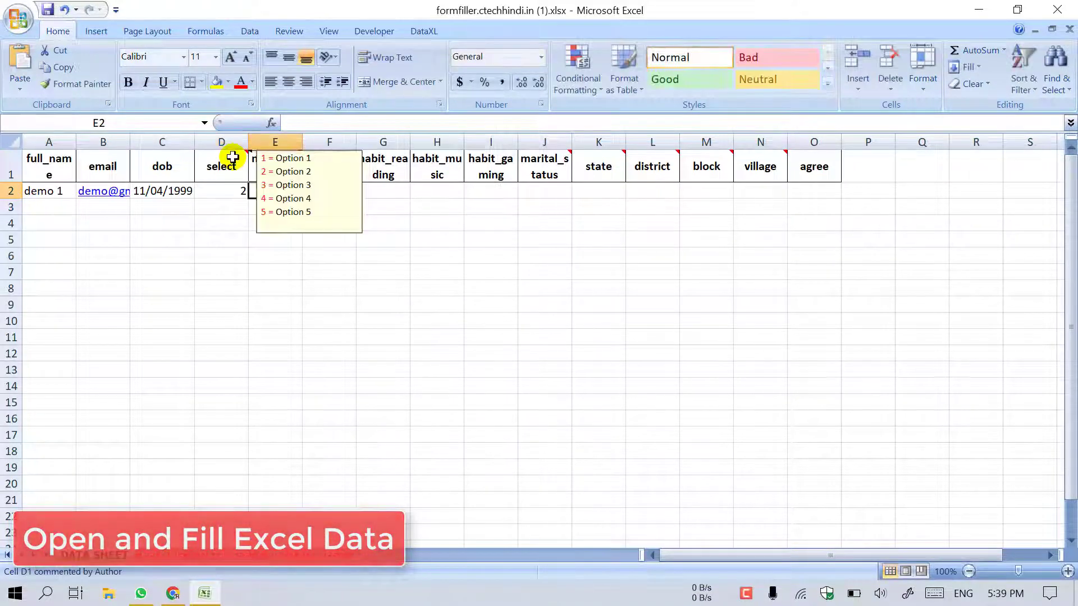
pyautogui.write('2,,4,,')
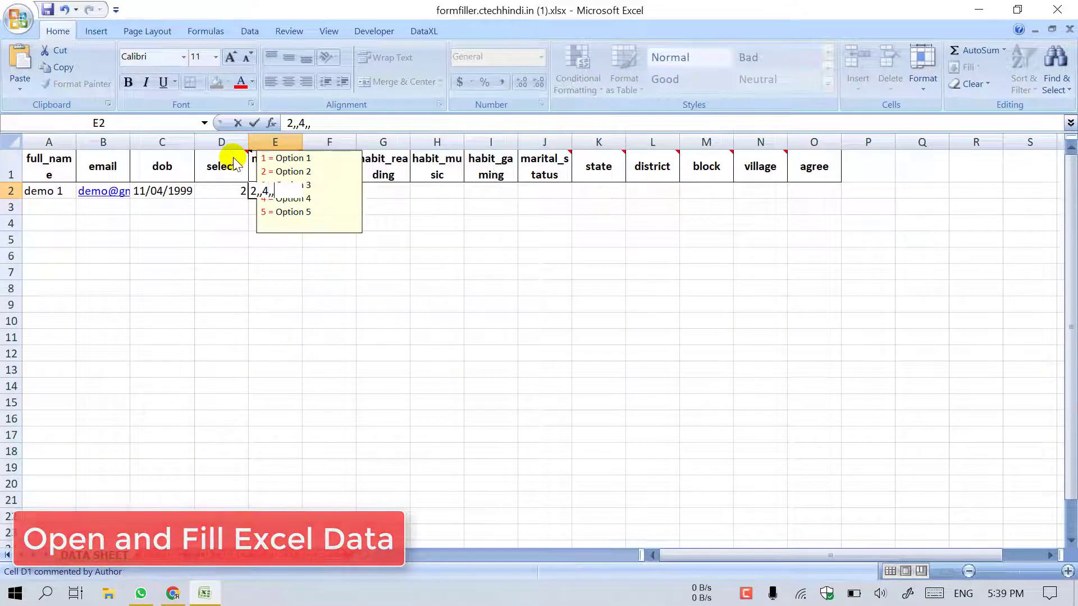
pyautogui.write('5')
pyautogui.press('Tab')
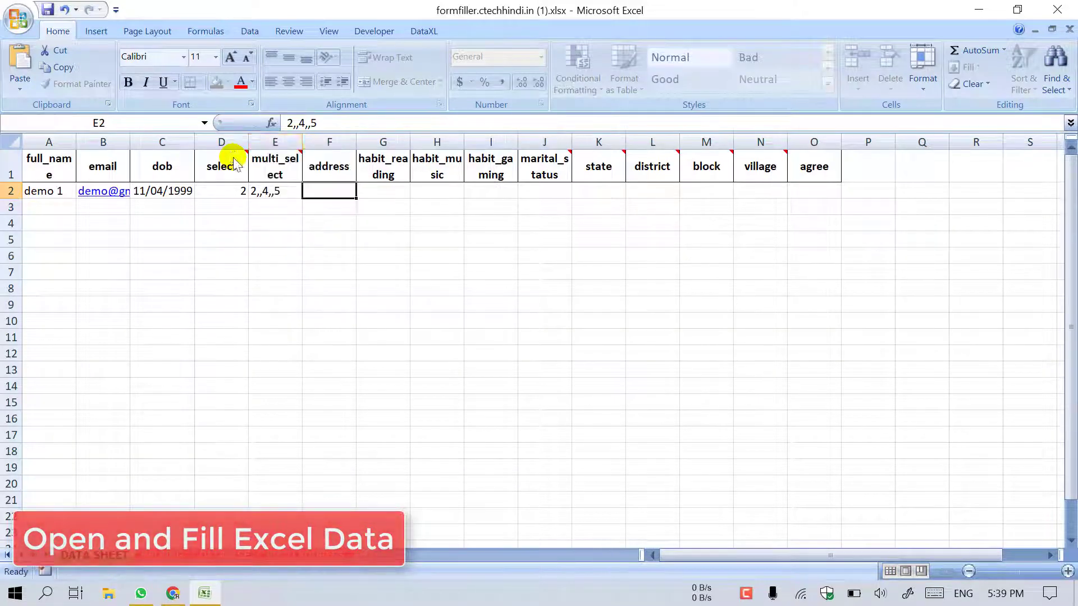
# Enter "address 1" in the address column of row 2 and leave habit_reading blank.
pyautogui.write('address')
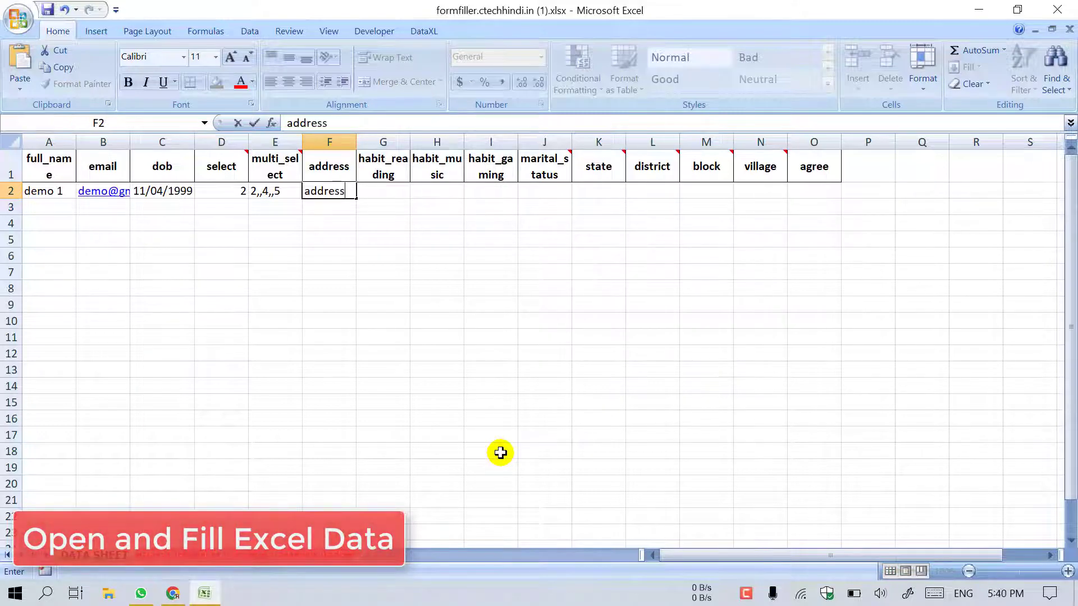
pyautogui.write(' 1')
pyautogui.press('Tab')
pyautogui.press('Tab')
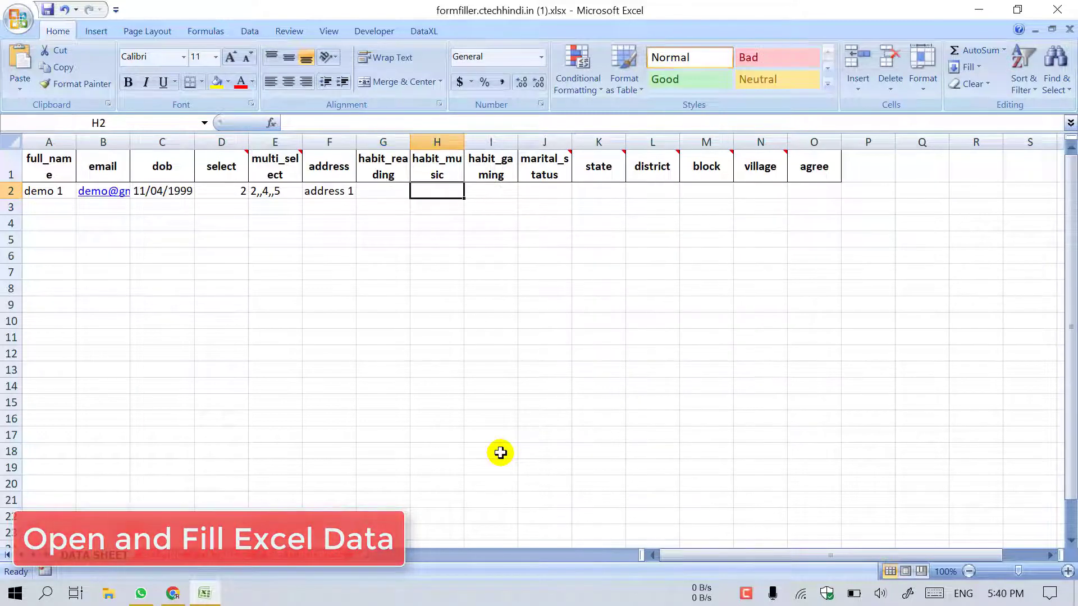
# Enter y for habit_music and habit_gaming and single for marital_status in row 2.
pyautogui.write('y')
pyautogui.press('Tab')
pyautogui.write('y')
pyautogui.press('Tab')
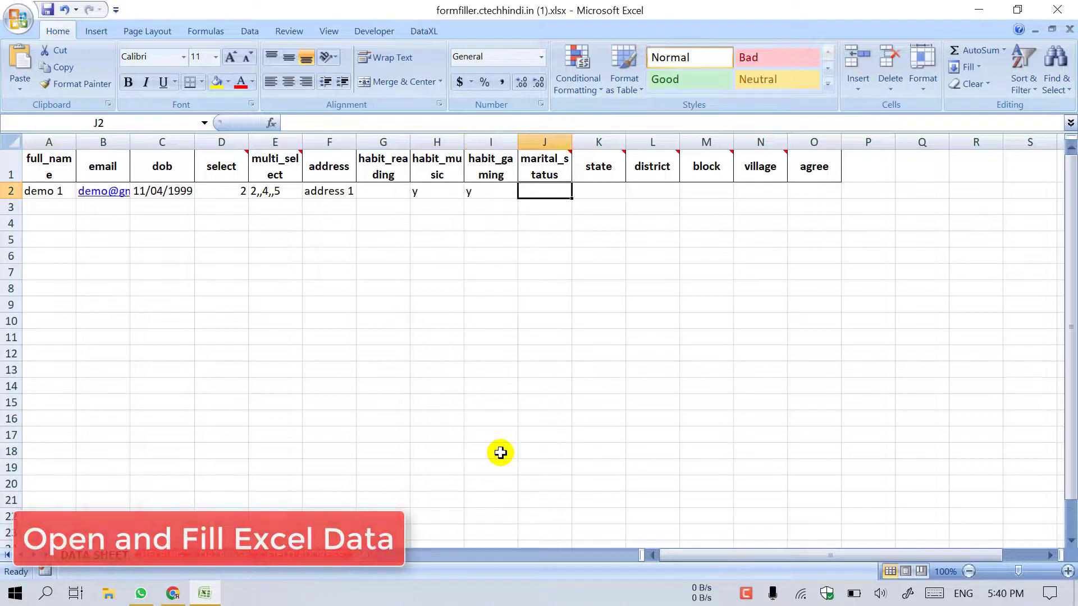
pyautogui.write('single')
pyautogui.press('Tab')
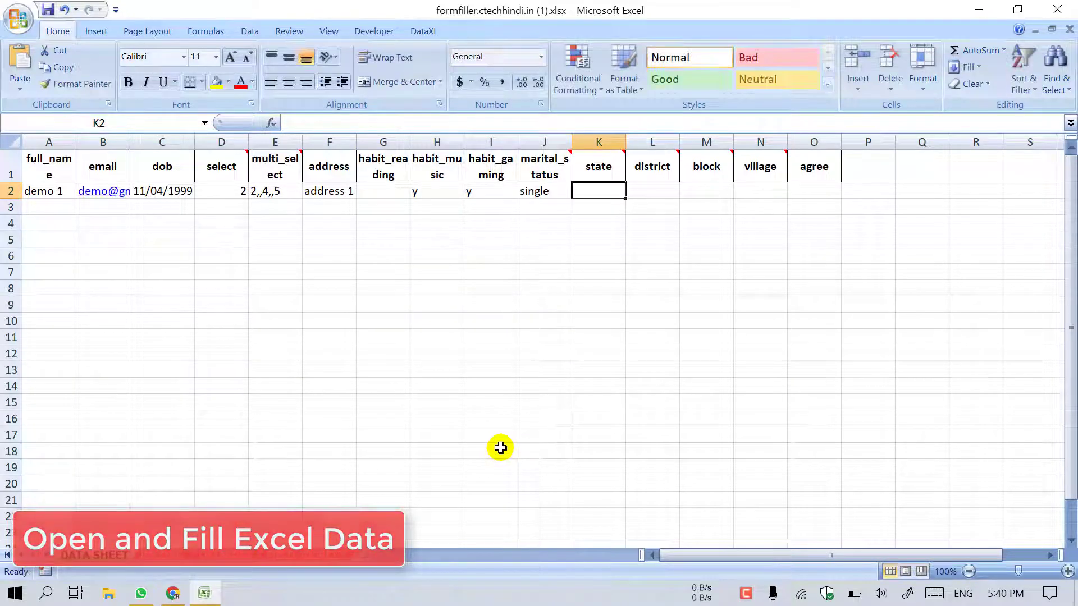
# Copy the state name Uttar Pradesh from the DATABASE sheet into the state cell K2 of the DATA SHEET.
pyautogui.click(231, 318)
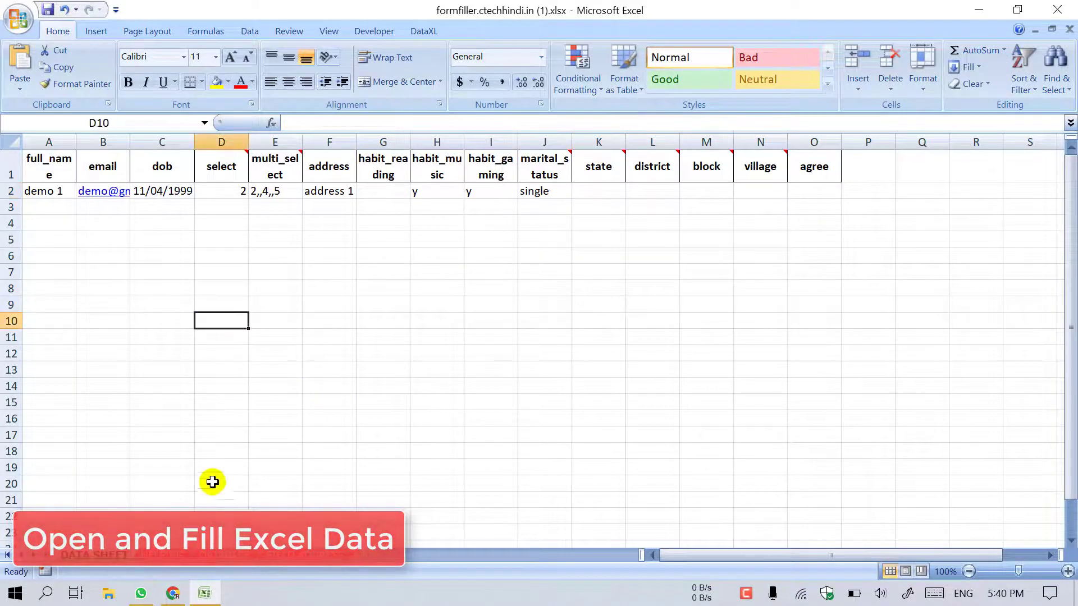
pyautogui.click(169, 557)
pyautogui.scroll(-6, 436, 382)
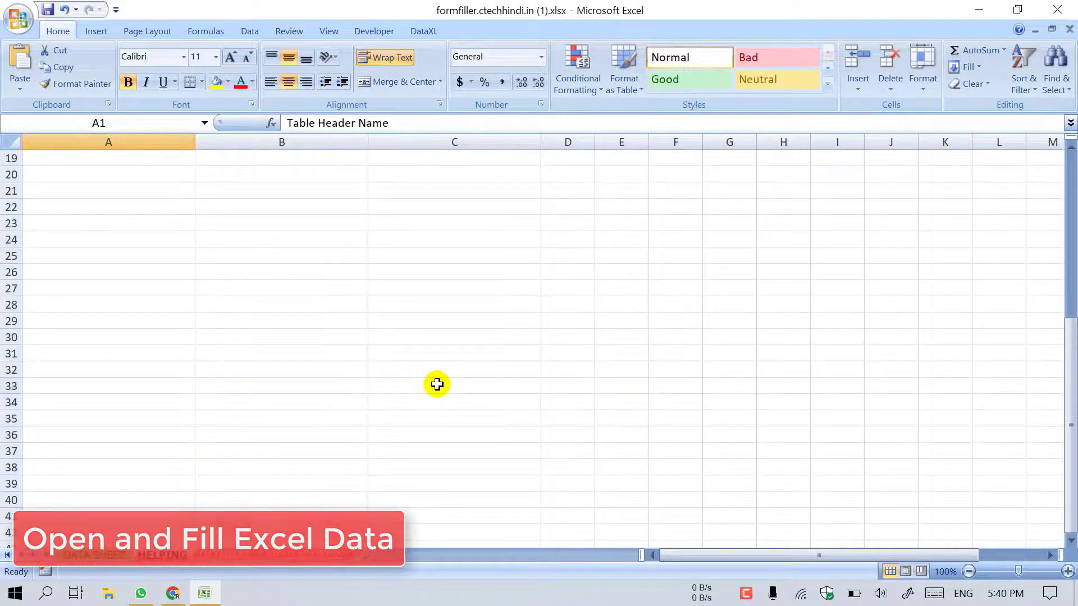
pyautogui.click(214, 560)
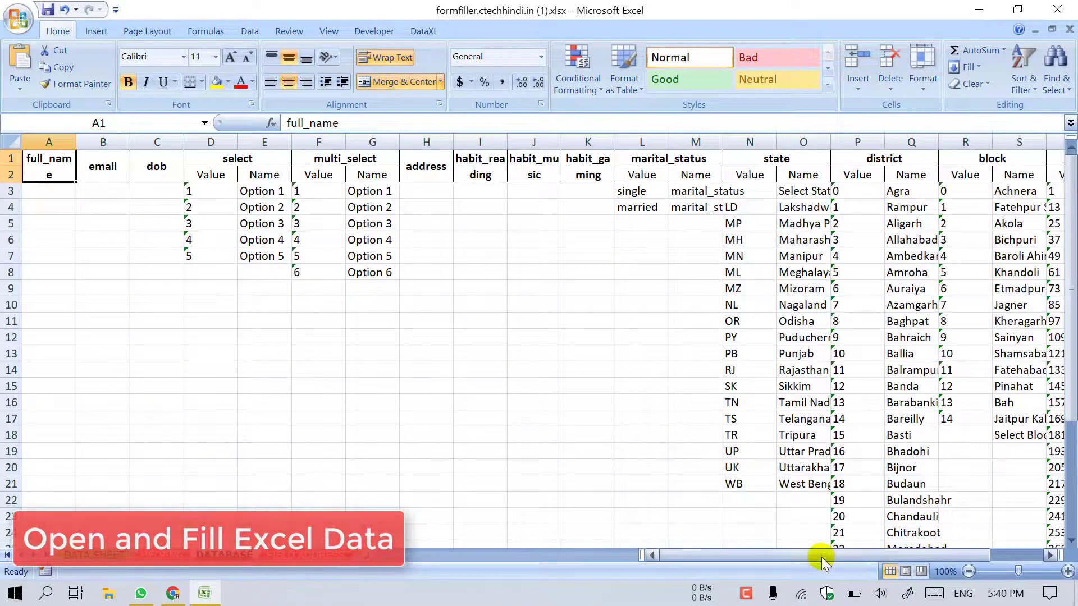
pyautogui.moveTo(820, 557); pyautogui.dragTo(856, 556)
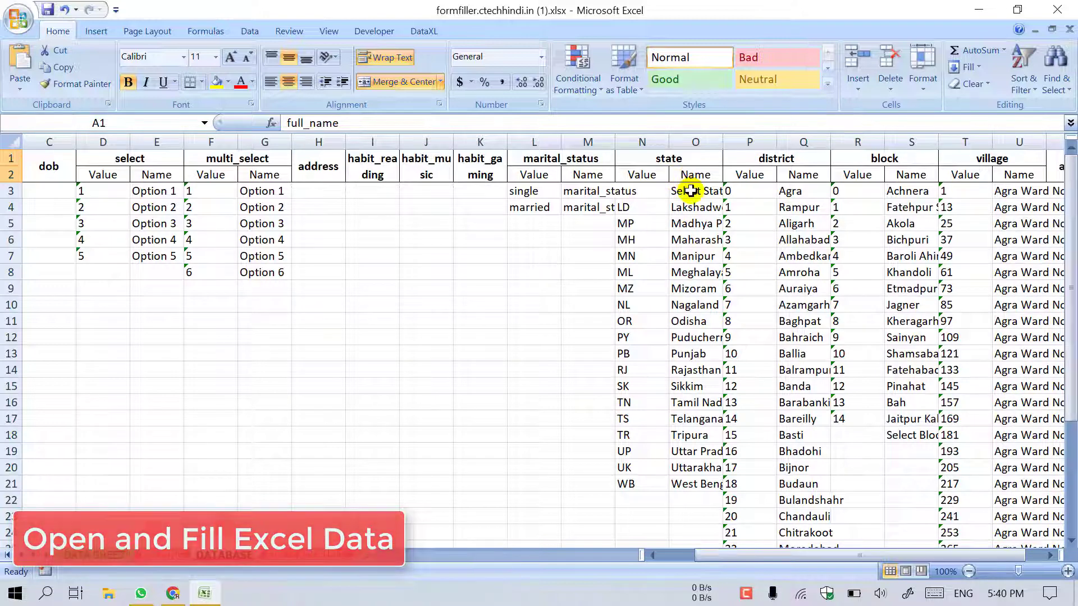
pyautogui.click(691, 191)
pyautogui.click(695, 466)
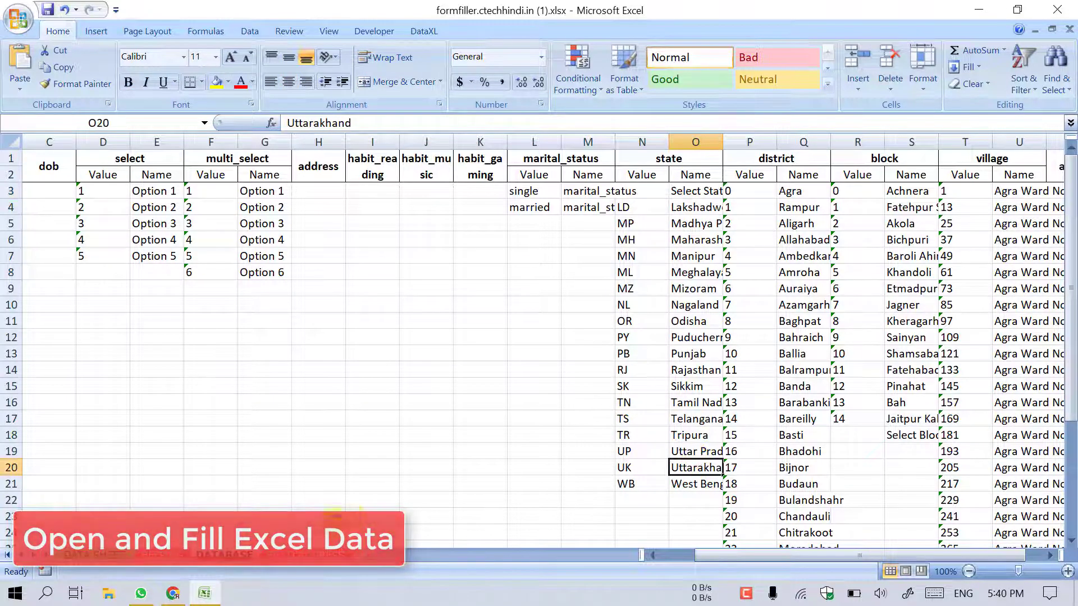
pyautogui.hotkey('ctrl', 'c')
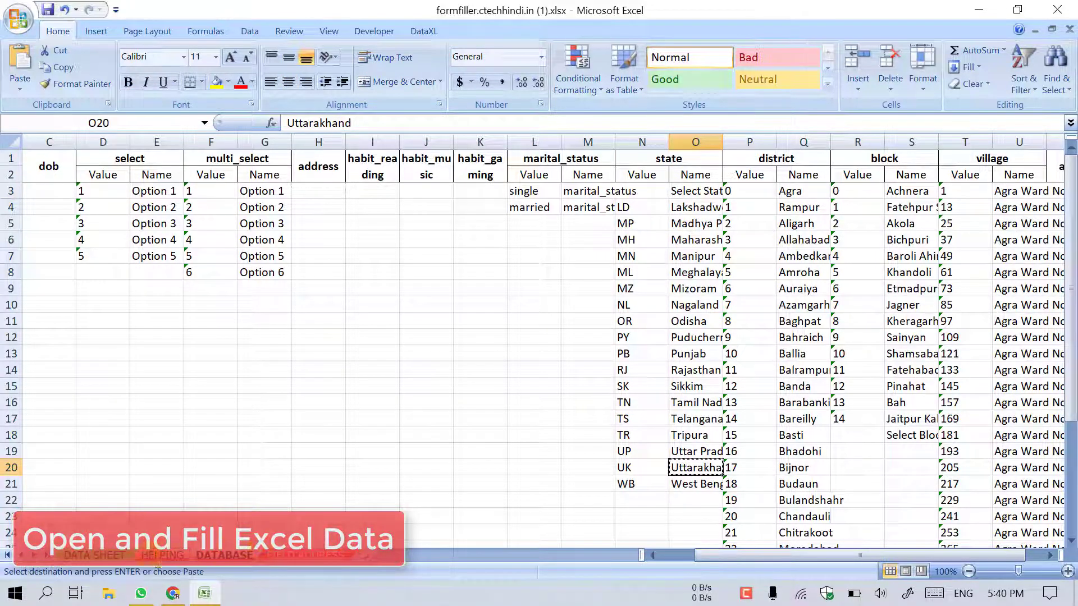
pyautogui.click(697, 451)
pyautogui.hotkey('ctrl', 'pageup')
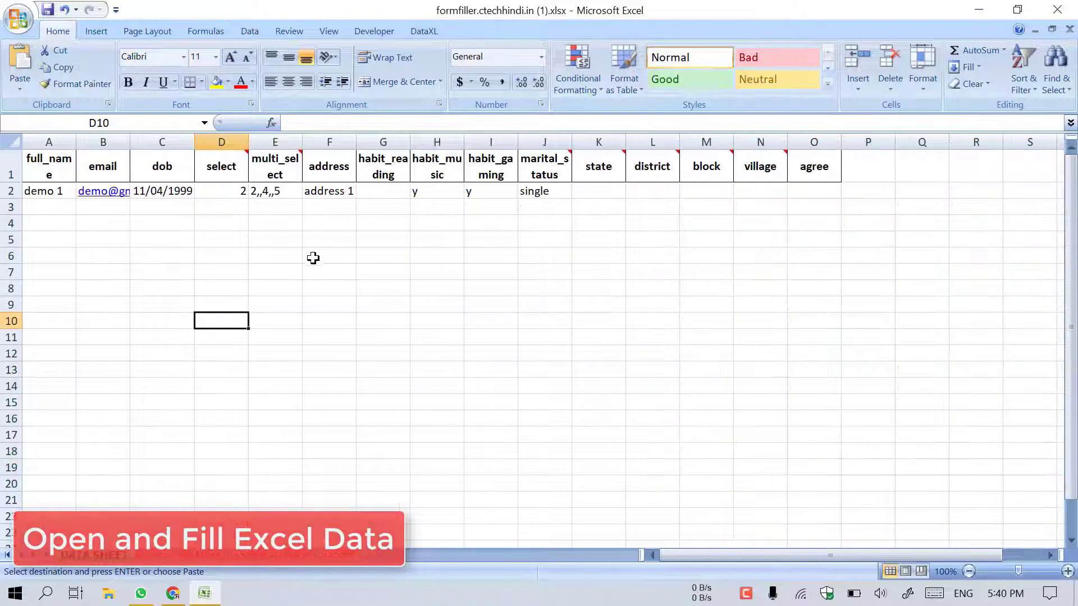
pyautogui.click(594, 187)
pyautogui.hotkey('ctrl', 'v')
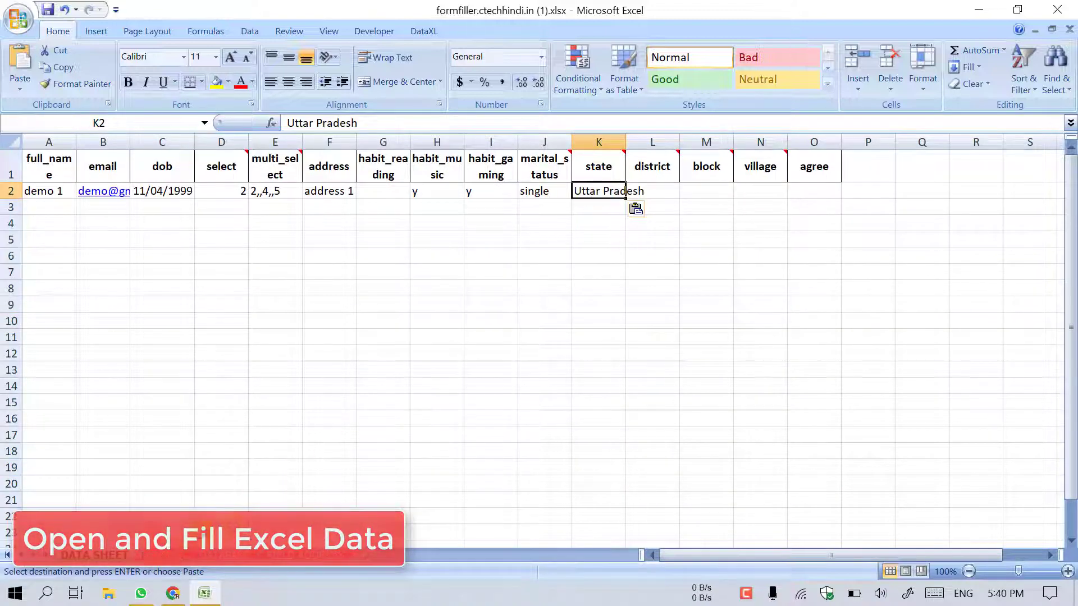
# Copy the district name Agra from the DATABASE sheet into the district cell L2 of the data sheet.
pyautogui.hotkey('ctrl', 'pagedown')
pyautogui.hotkey('ctrl', 'pagedown')
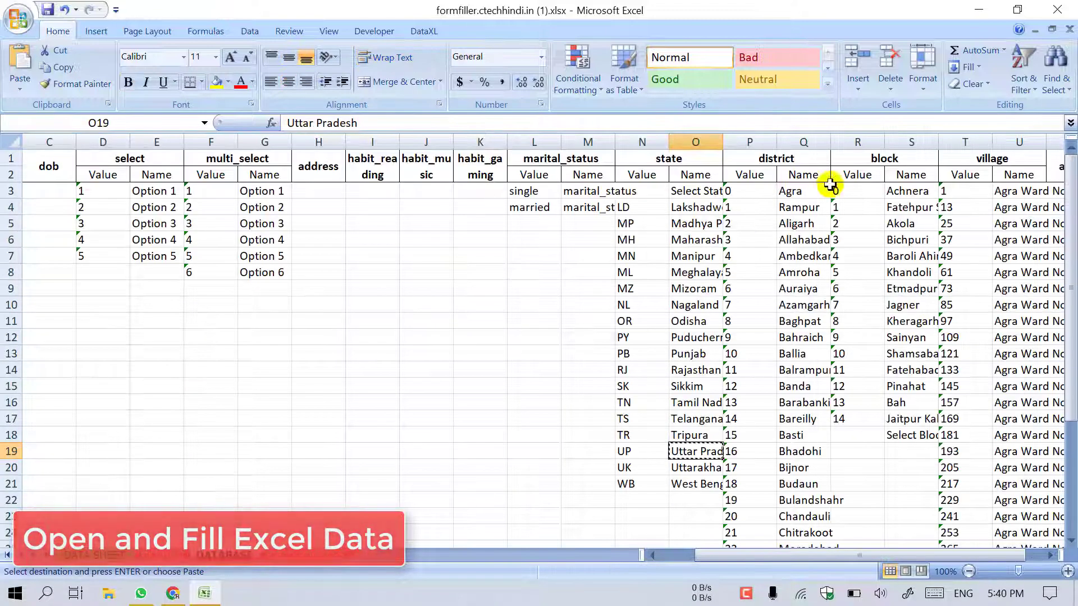
pyautogui.click(807, 189)
pyautogui.hotkey('ctrl', 'pageup')
pyautogui.hotkey('ctrl', 'pageup')
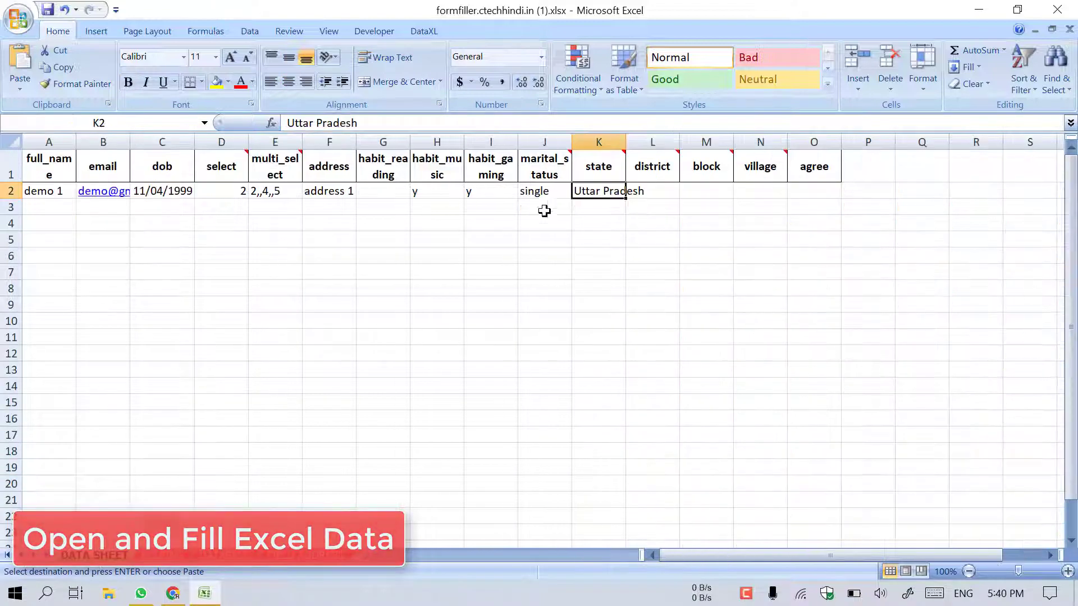
pyautogui.click(657, 189)
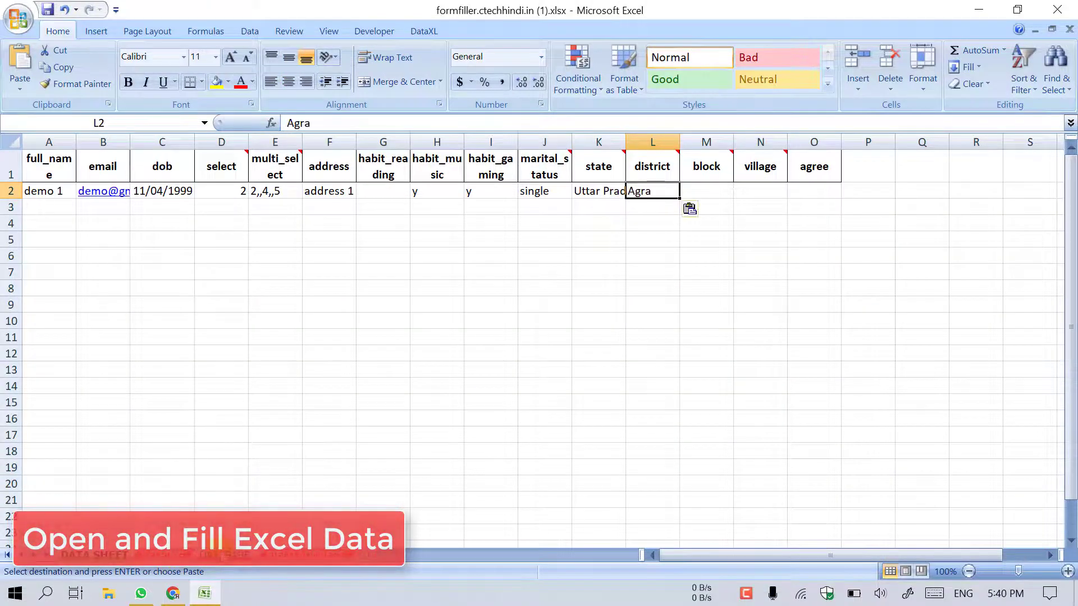
# Copy the block name Achnera from the DATABASE sheet into the block cell M2 of the data sheet.
pyautogui.hotkey('ctrl', 'pagedown')
pyautogui.hotkey('ctrl', 'pagedown')
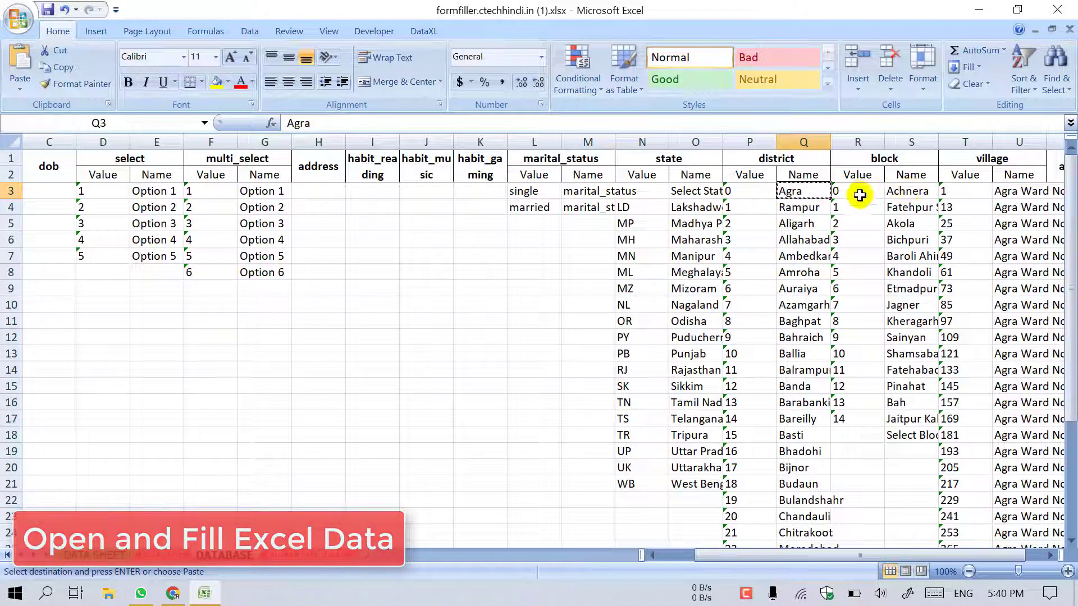
pyautogui.click(905, 192)
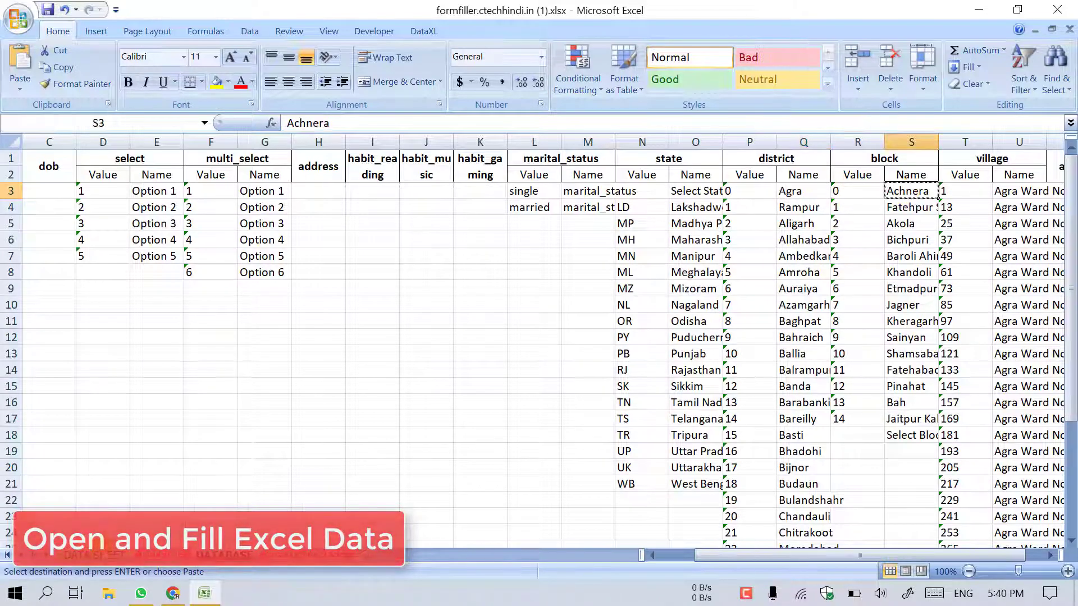
pyautogui.hotkey('ctrl', 'pageup')
pyautogui.hotkey('ctrl', 'pageup')
pyautogui.click(712, 192)
pyautogui.write('Achnera')
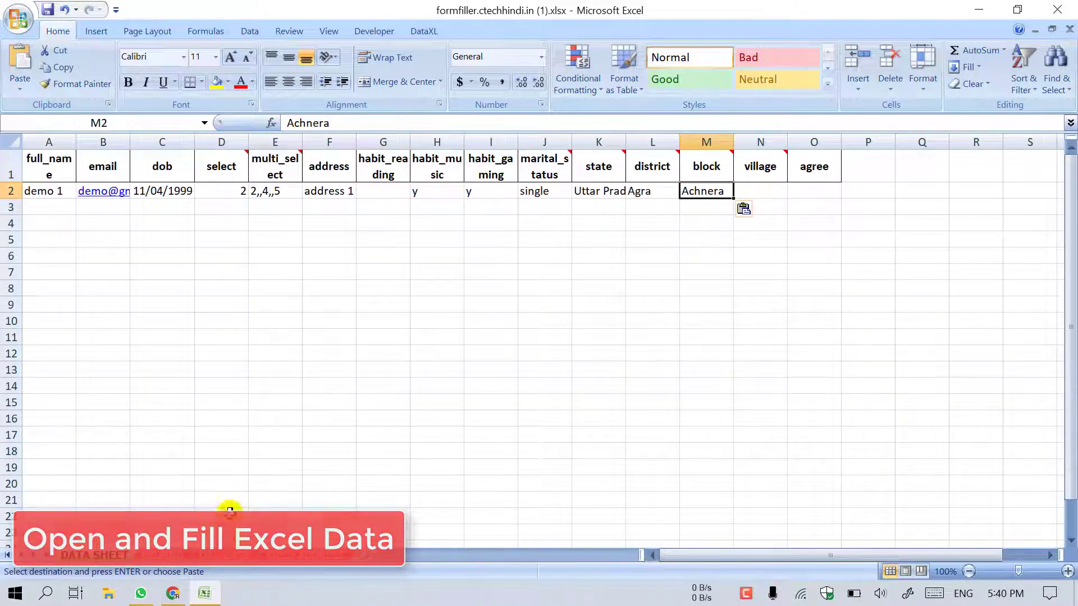
# Copy the village name Agra Ward No - 12 from the DATABASE sheet into the village cell N2.
pyautogui.click(228, 557)
pyautogui.click(1014, 194)
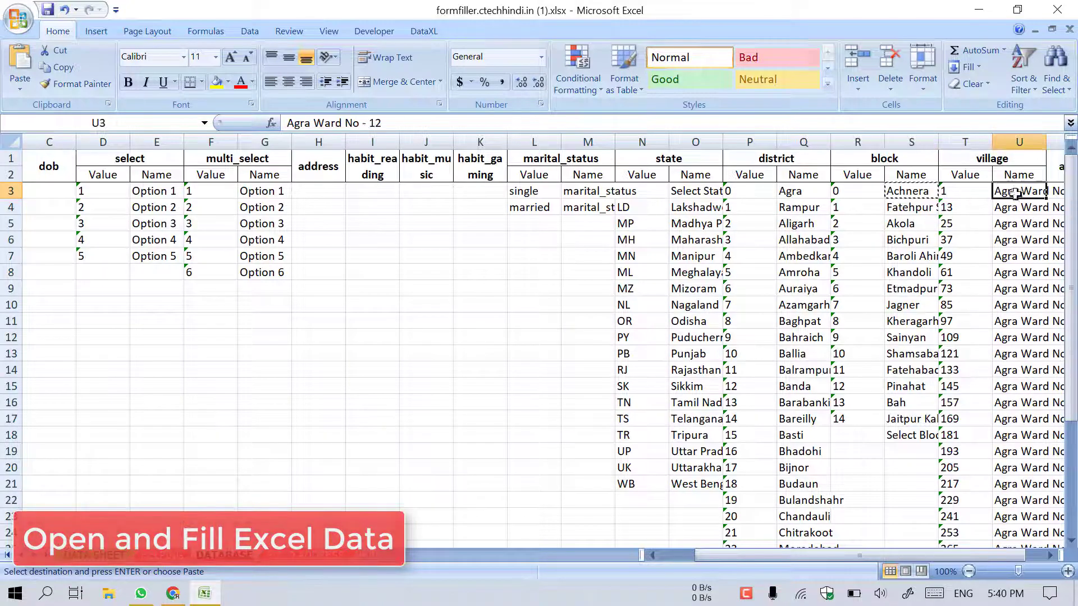
pyautogui.hotkey('ctrl', 'pageup')
pyautogui.hotkey('ctrl', 'pageup')
pyautogui.click(770, 192)
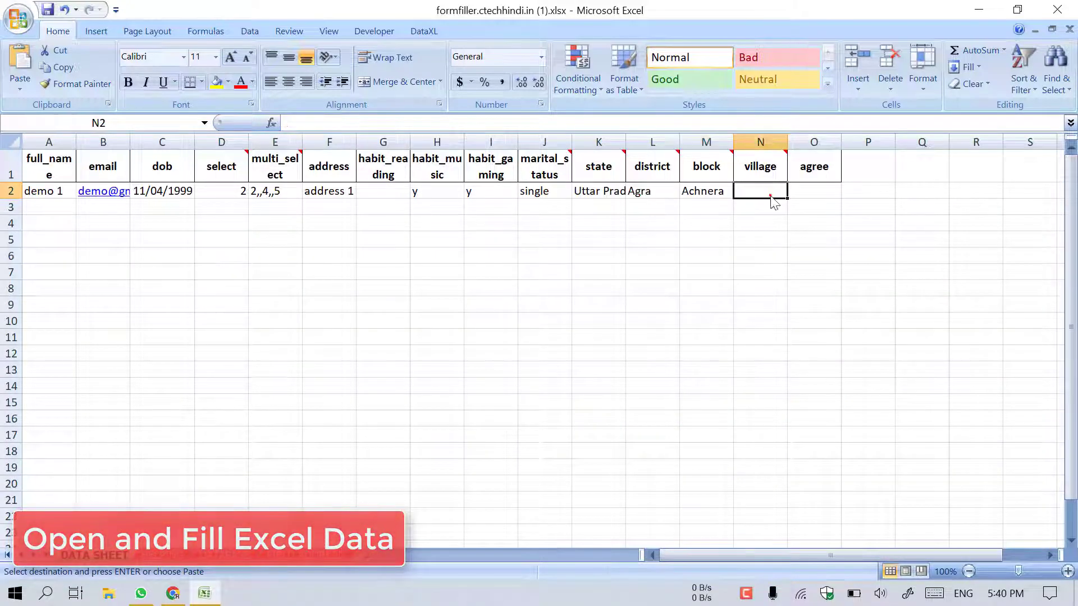
pyautogui.write('Agra Ward No - 12')
# Enter y in the agree cell O2 and autofit the width of the village column.
pyautogui.click(836, 191)
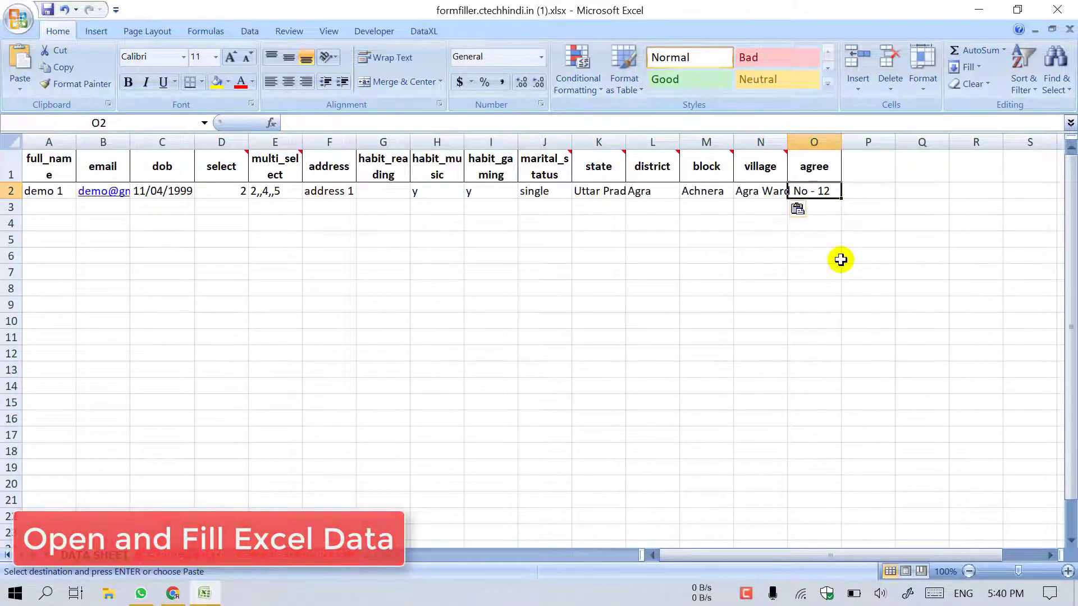
pyautogui.write('y')
pyautogui.click(831, 271)
pyautogui.doubleClick(790, 141)
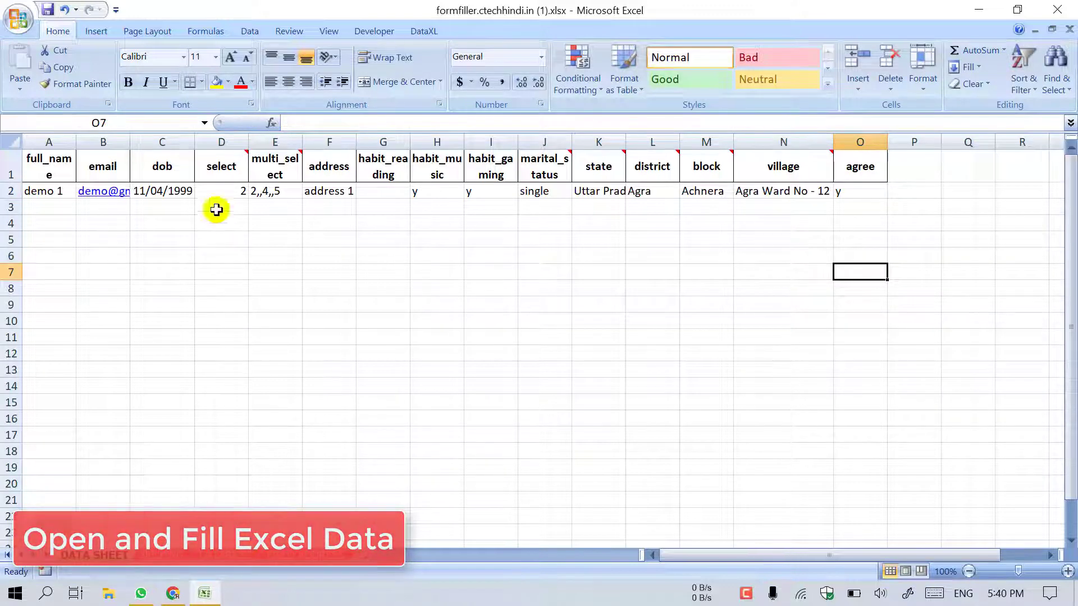
# Extend the full_name and address series down to row 6, ending at demo 5 and address 5.
pyautogui.click(45, 191)
pyautogui.moveTo(75, 199); pyautogui.dragTo(68, 269)
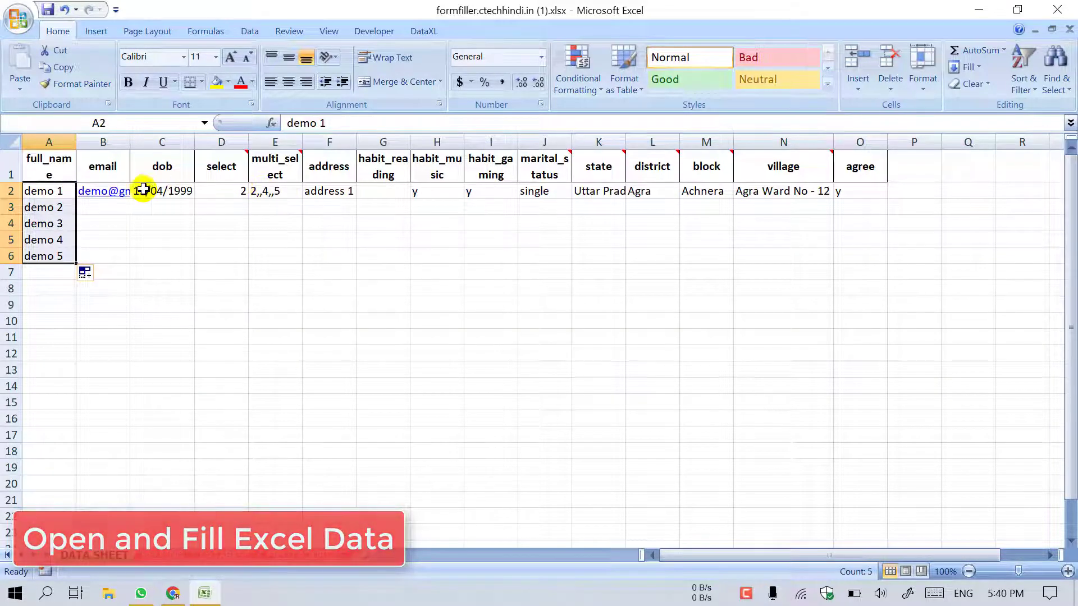
pyautogui.click(314, 190)
pyautogui.moveTo(354, 201); pyautogui.dragTo(338, 262)
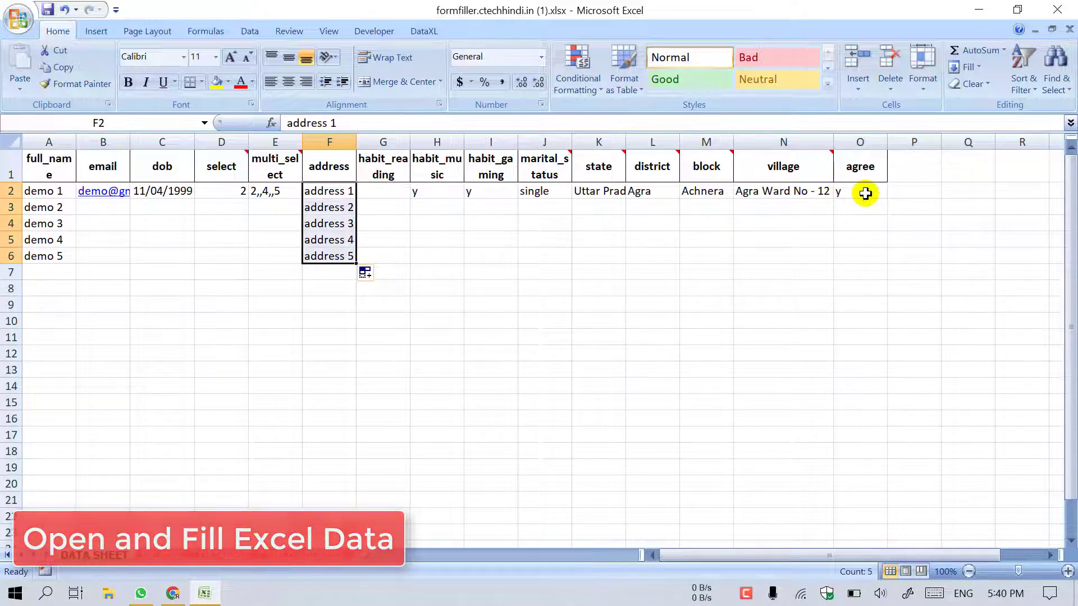
# Copy row 2's habit_music through agree values and email through multi_select values into rows 3 to 6.
pyautogui.moveTo(861, 193); pyautogui.dragTo(425, 252)
pyautogui.hotkey('ctrl', 'c')
pyautogui.hotkey('ctrl', 'v')
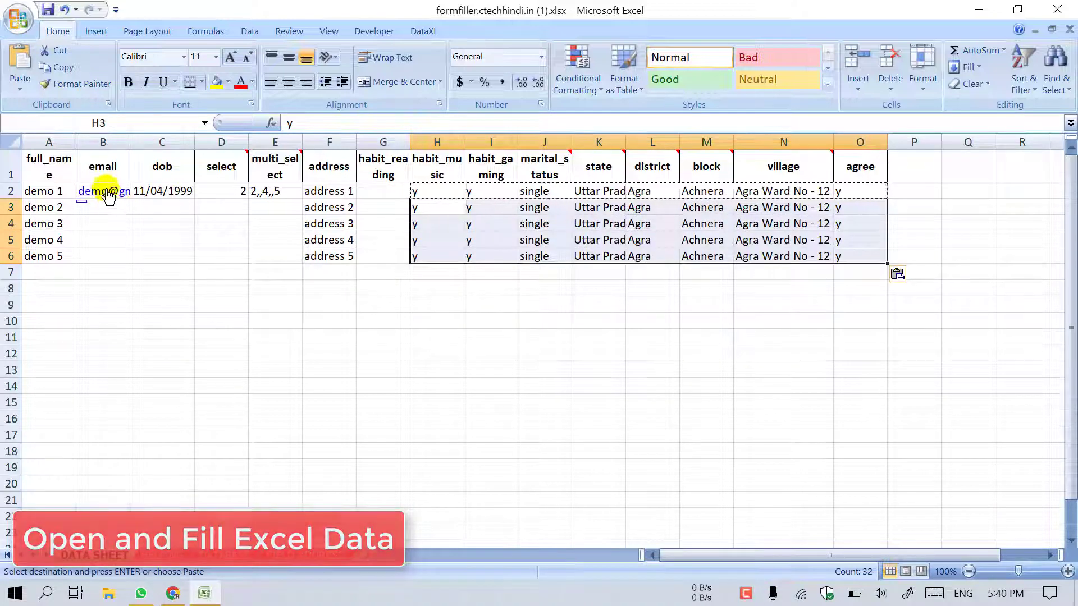
pyautogui.moveTo(261, 191); pyautogui.dragTo(110, 255)
pyautogui.hotkey('ctrl', 'c')
pyautogui.hotkey('ctrl', 'v')
pyautogui.press('Escape')
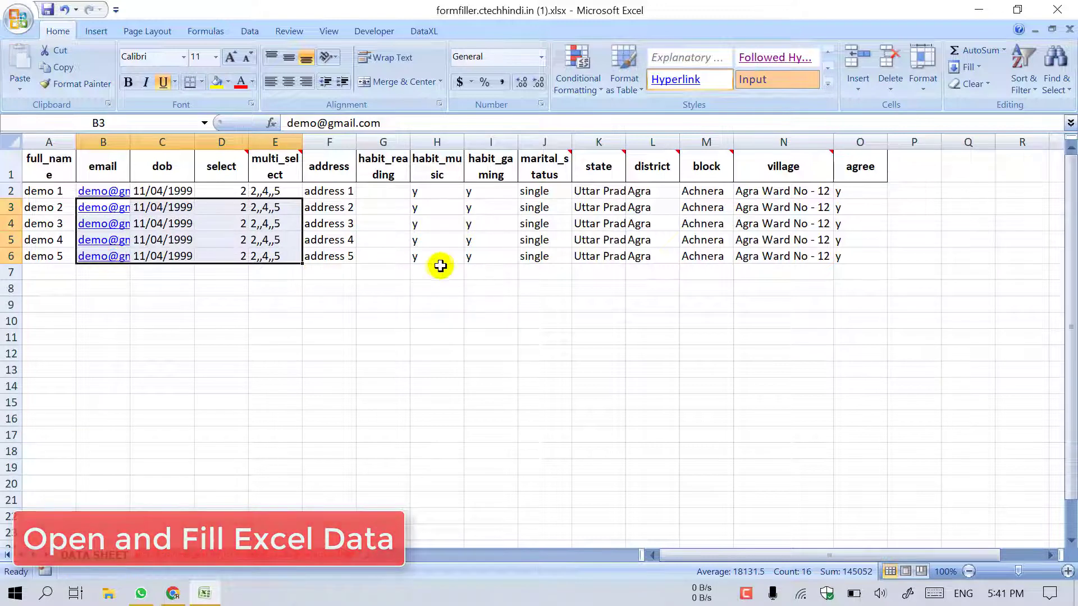
# Clear habit_music for demo 3 and enter y in habit_reading for demo 3 and demo 4.
pyautogui.click(442, 239)
pyautogui.click(436, 223)
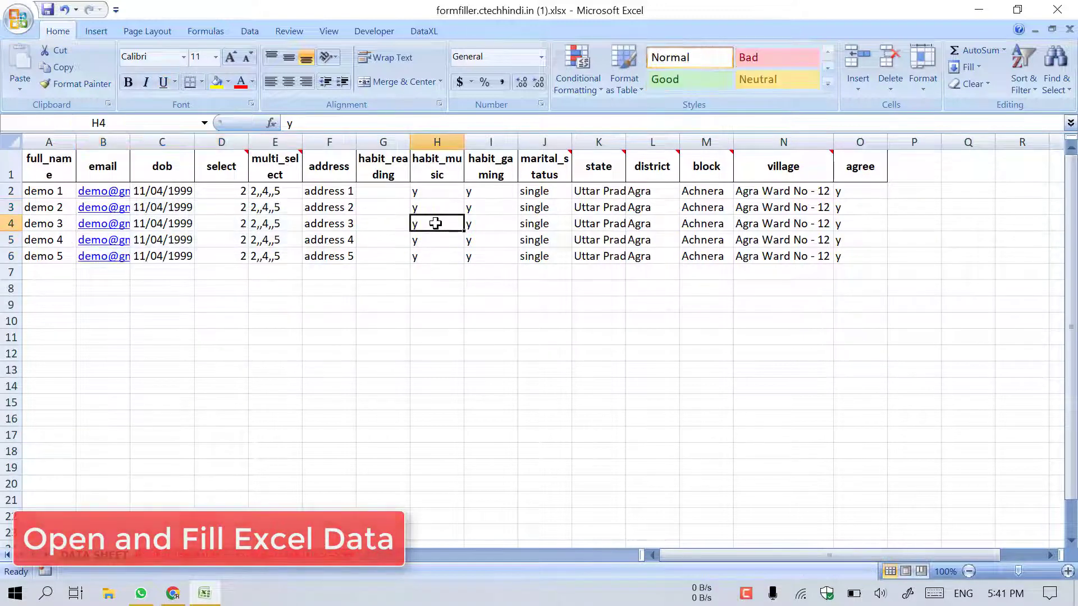
pyautogui.press('Delete')
pyautogui.click(387, 233)
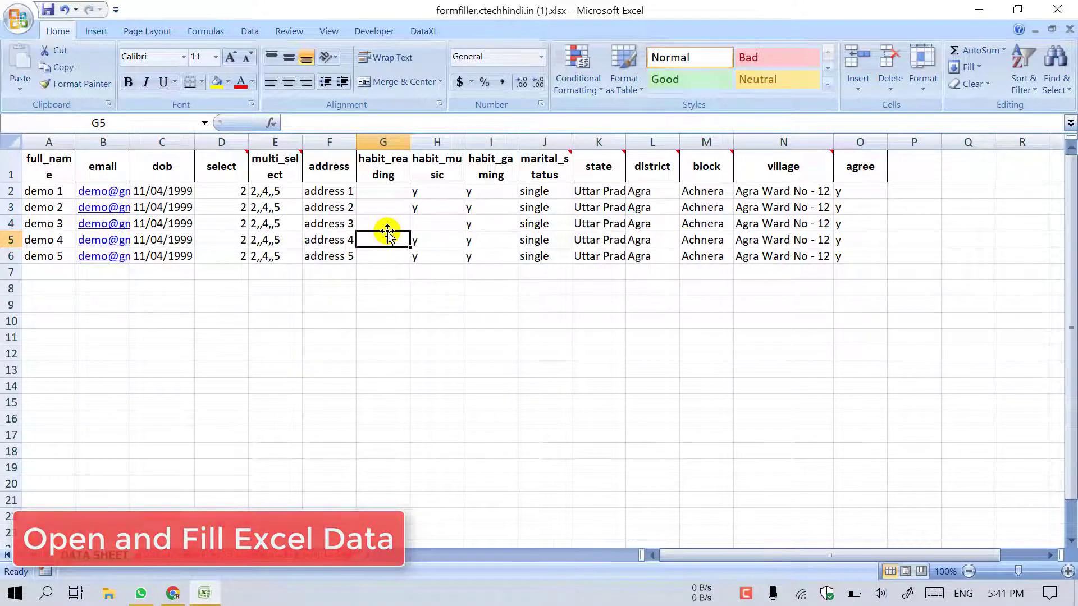
pyautogui.write('y')
pyautogui.click(368, 223)
pyautogui.write('y')
pyautogui.click(426, 222)
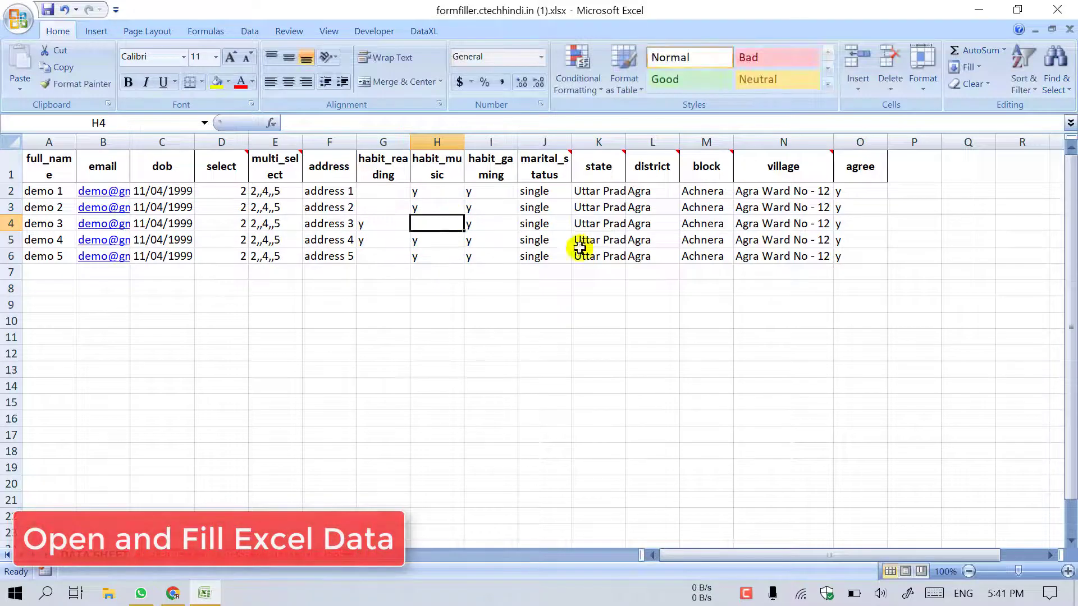
# Switch to the Excel Data Filler site form in Chrome, upload formfiller.ctechhindi.in (1).xlsx, and update the site data.
pyautogui.click(173, 593)
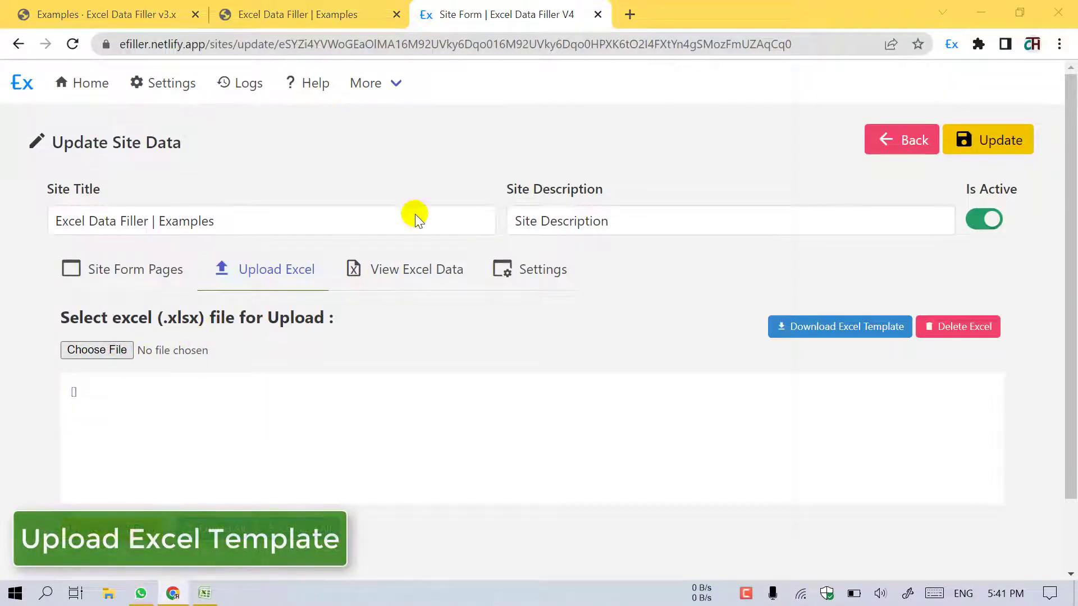
pyautogui.click(307, 146)
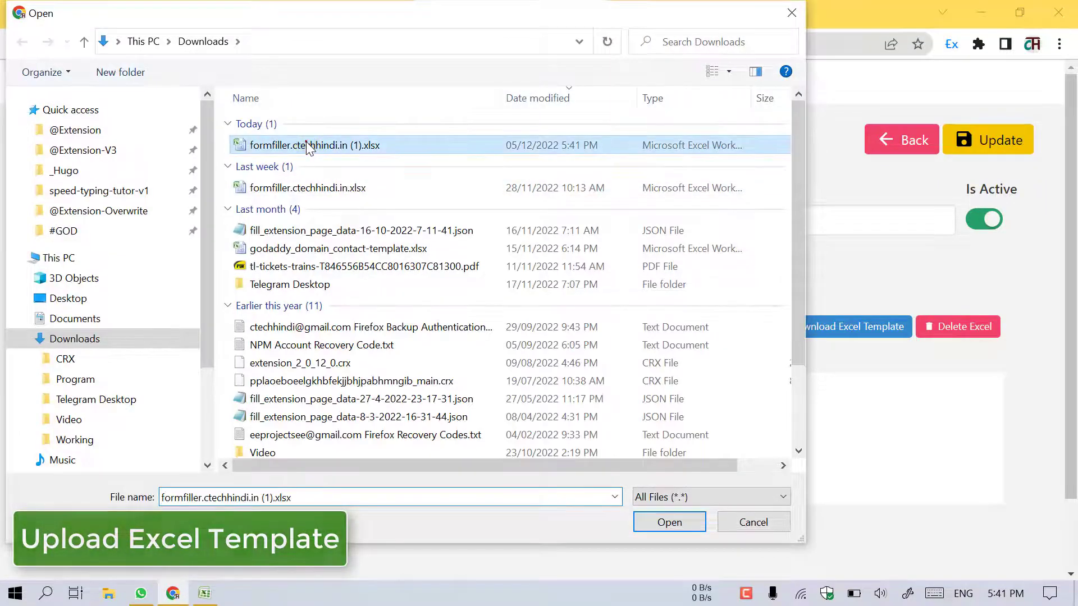
pyautogui.doubleClick(308, 146)
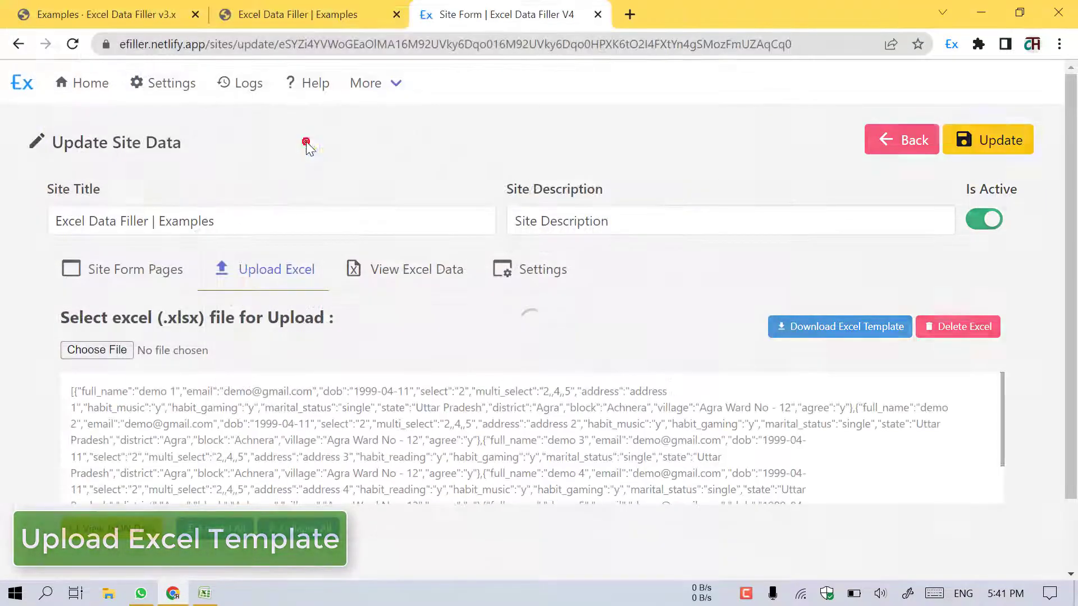
pyautogui.click(972, 158)
# Show the uploaded Excel data as JSON and examine the first record's fields, especially district, block, village and agree.
pyautogui.scroll(-1, 301, 375)
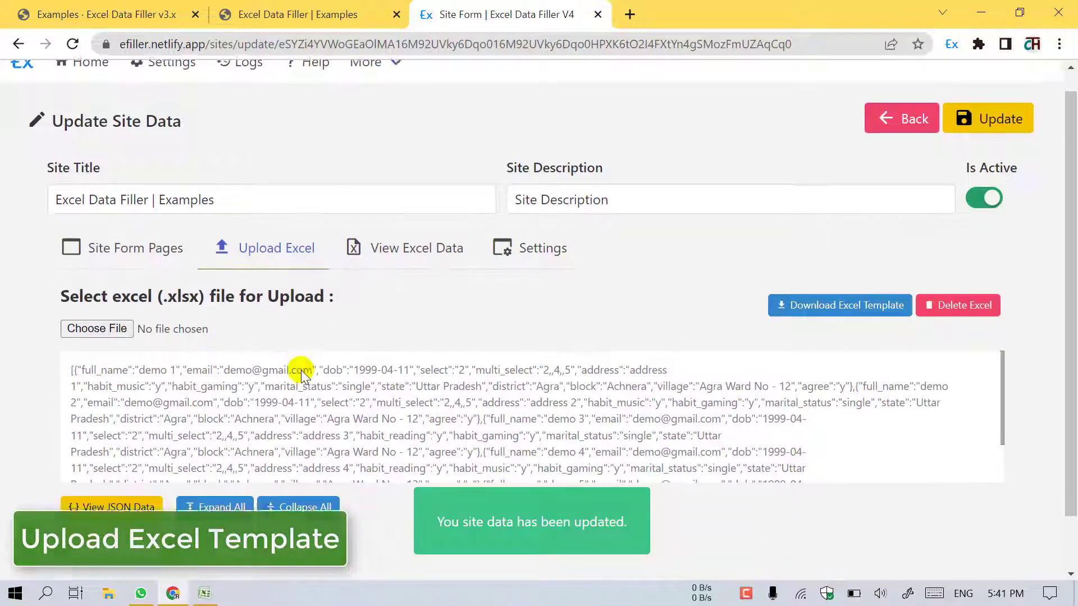
pyautogui.scroll(-3, 301, 375)
pyautogui.click(127, 446)
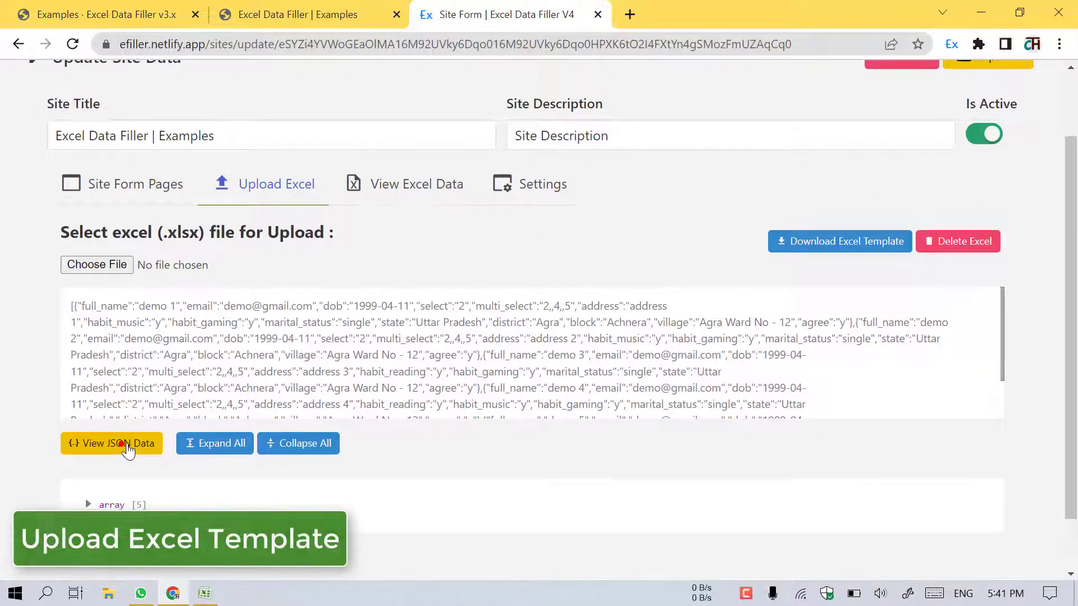
pyautogui.scroll(-3, 113, 443)
pyautogui.click(91, 436)
pyautogui.scroll(-4, 98, 409)
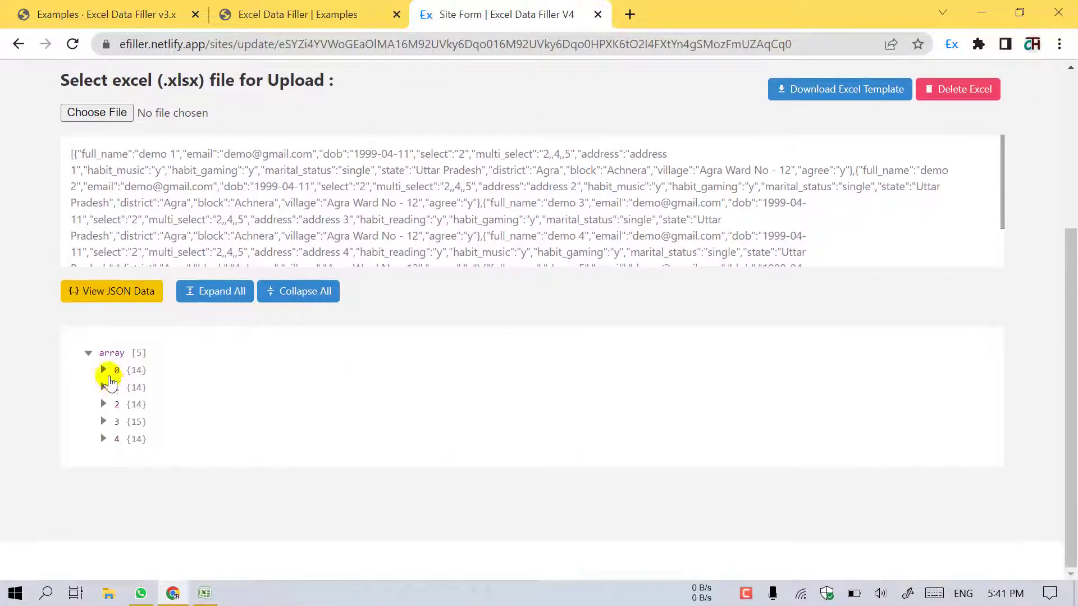
pyautogui.click(106, 372)
pyautogui.scroll(-4, 141, 390)
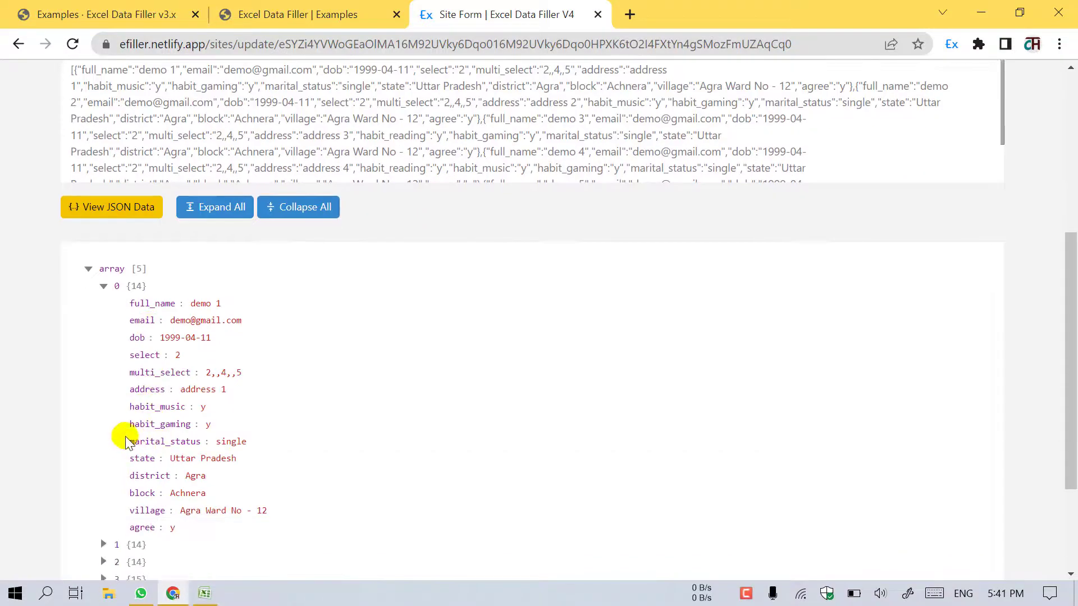
pyautogui.moveTo(130, 476); pyautogui.dragTo(180, 526)
pyautogui.scroll(5, 224, 407)
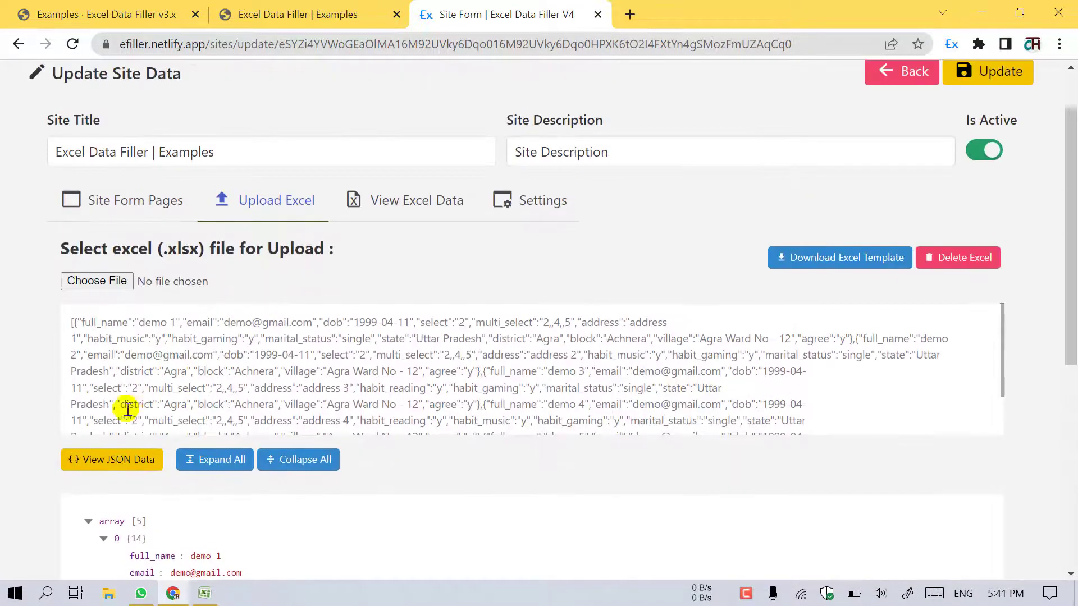
# Collapse the JSON array, review the uploaded records in the Excel data table, and return to the site form pages.
pyautogui.click(87, 520)
pyautogui.click(409, 208)
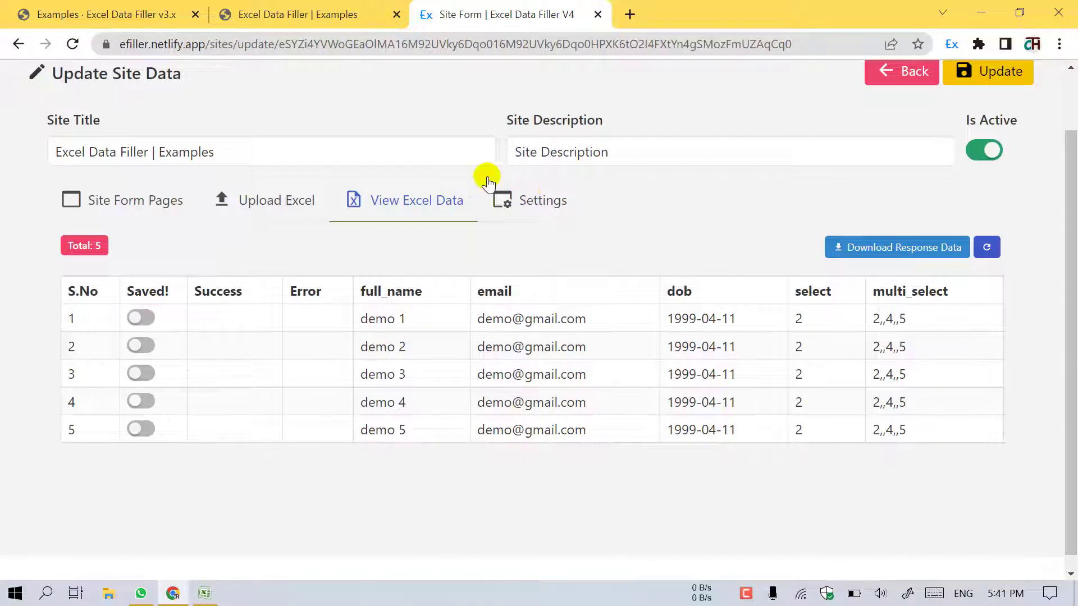
pyautogui.scroll(2, 942, 194)
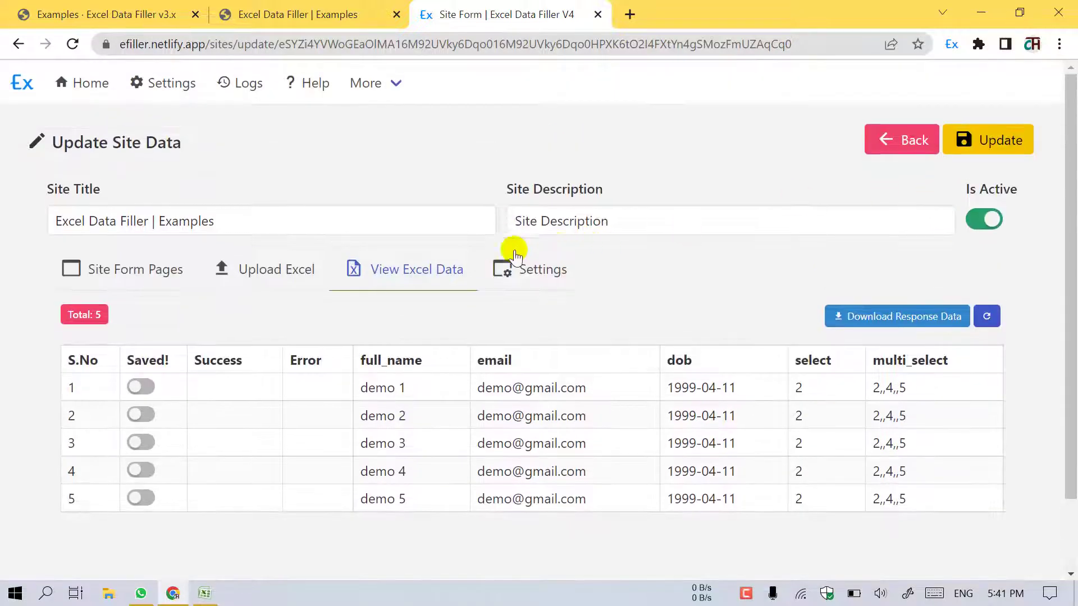
pyautogui.click(143, 270)
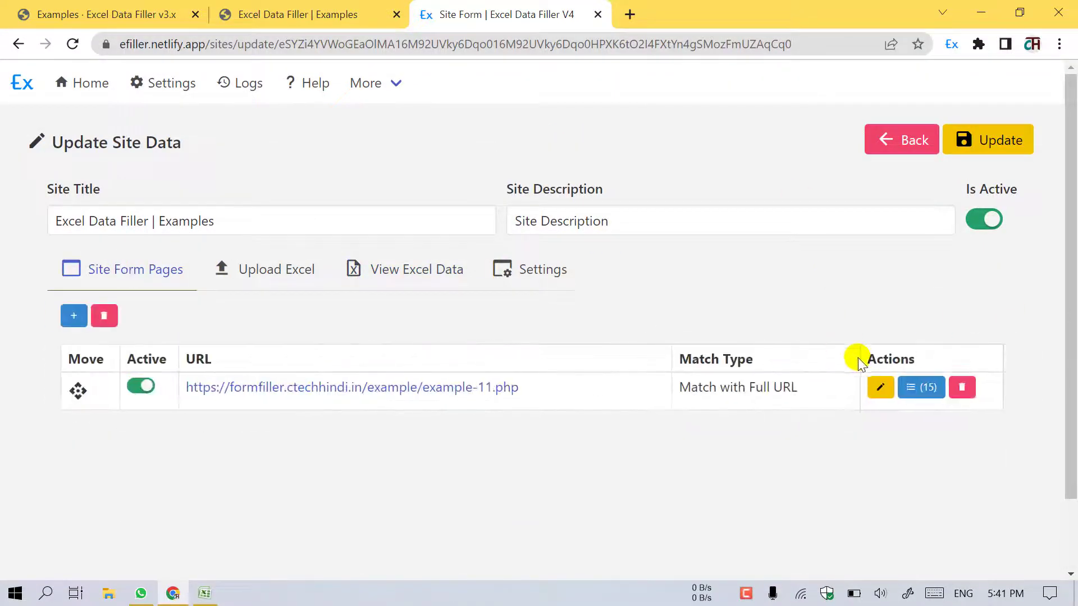
# Reload the Example 11 form to run the autofill and check the District, Block and Village dropdowns.
pyautogui.click(317, 14)
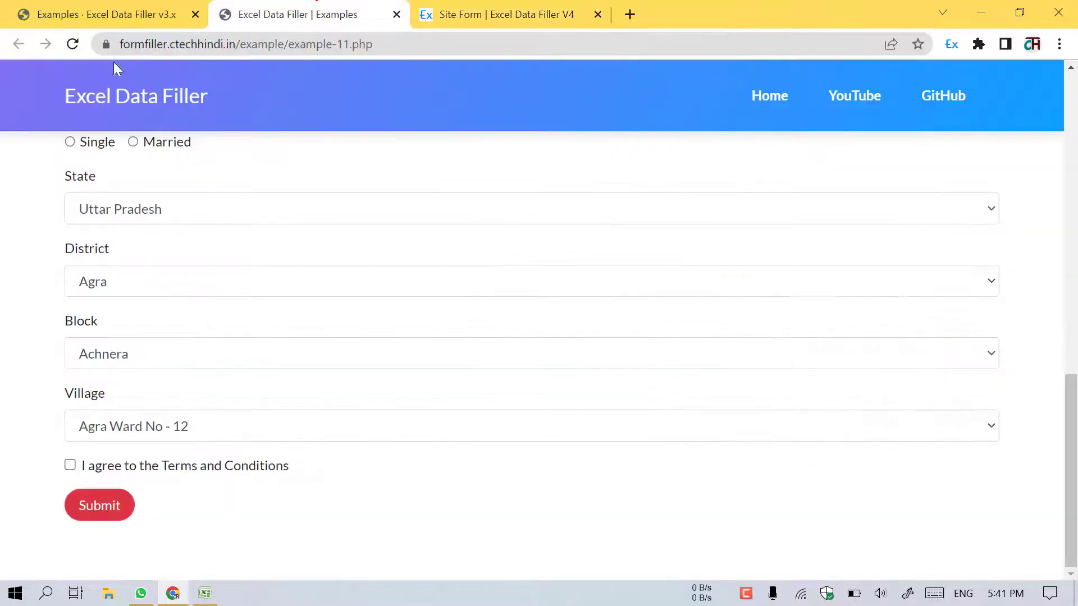
pyautogui.click(73, 44)
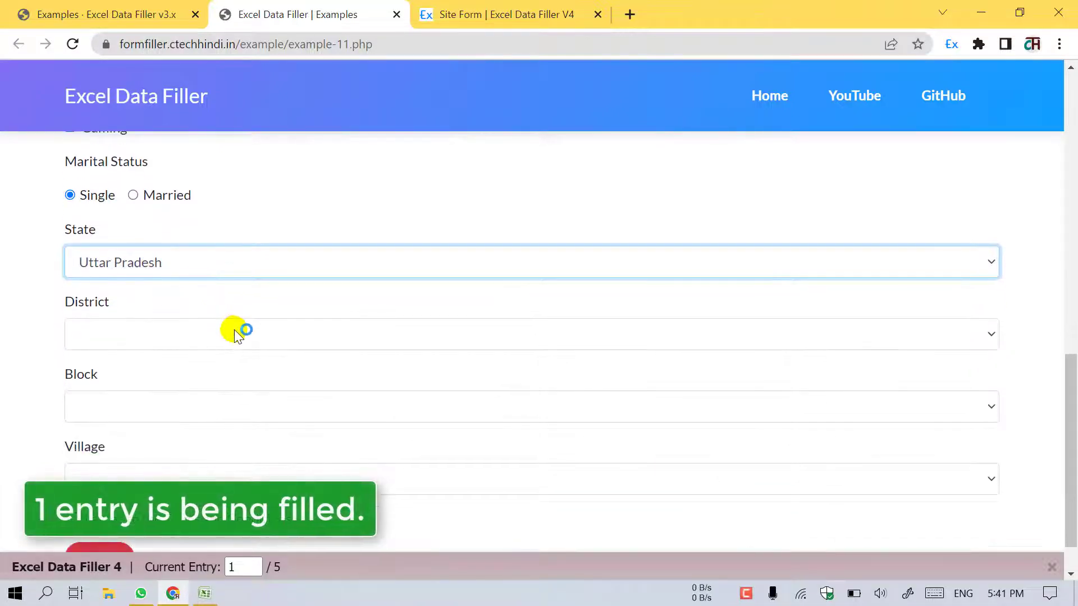
pyautogui.click(236, 333)
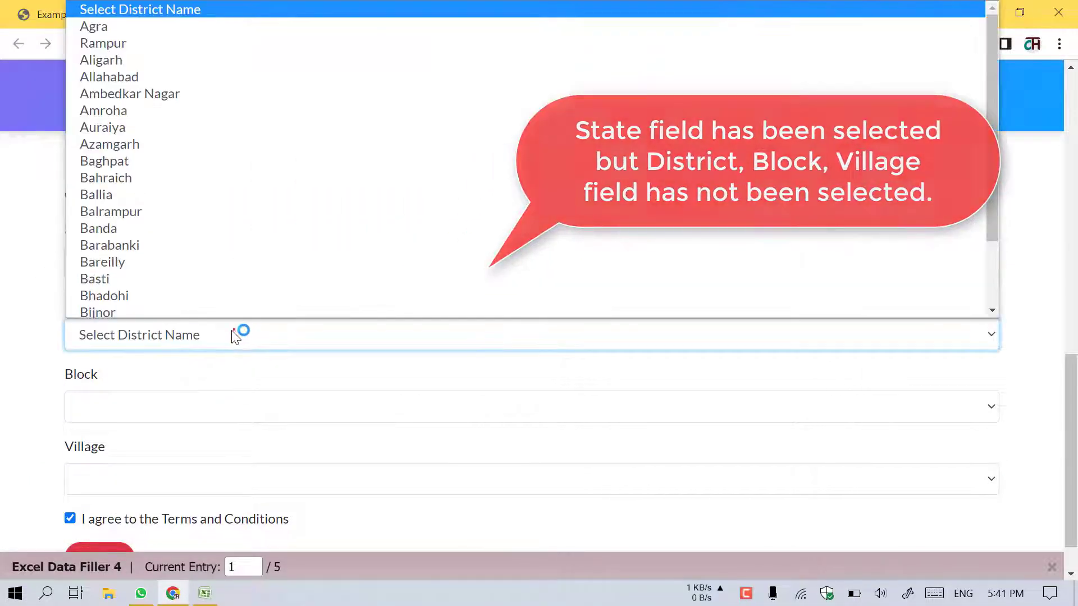
pyautogui.click(191, 337)
pyautogui.click(133, 410)
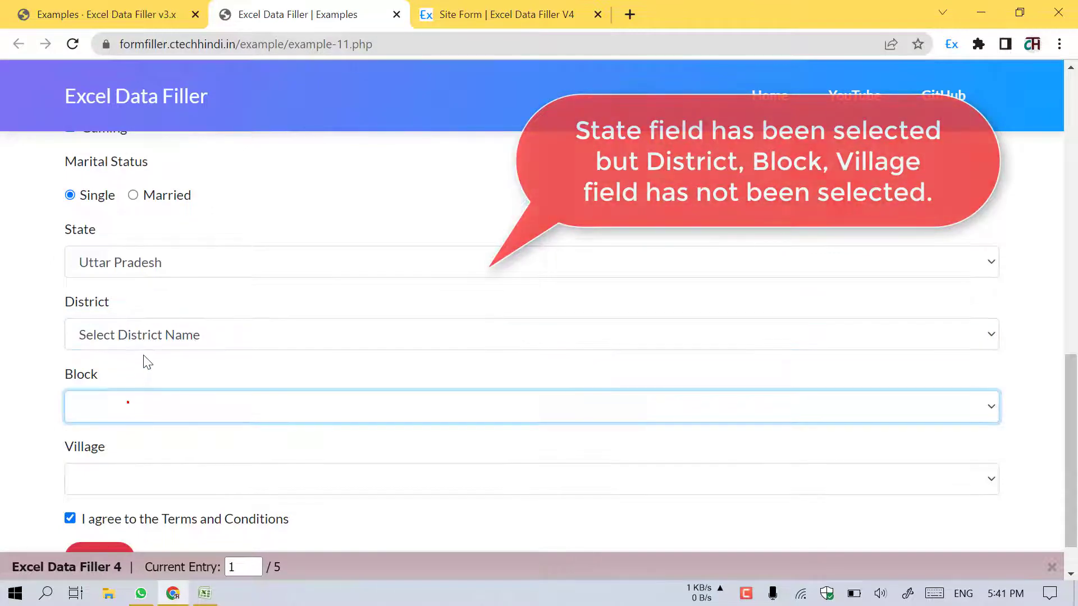
pyautogui.click(145, 349)
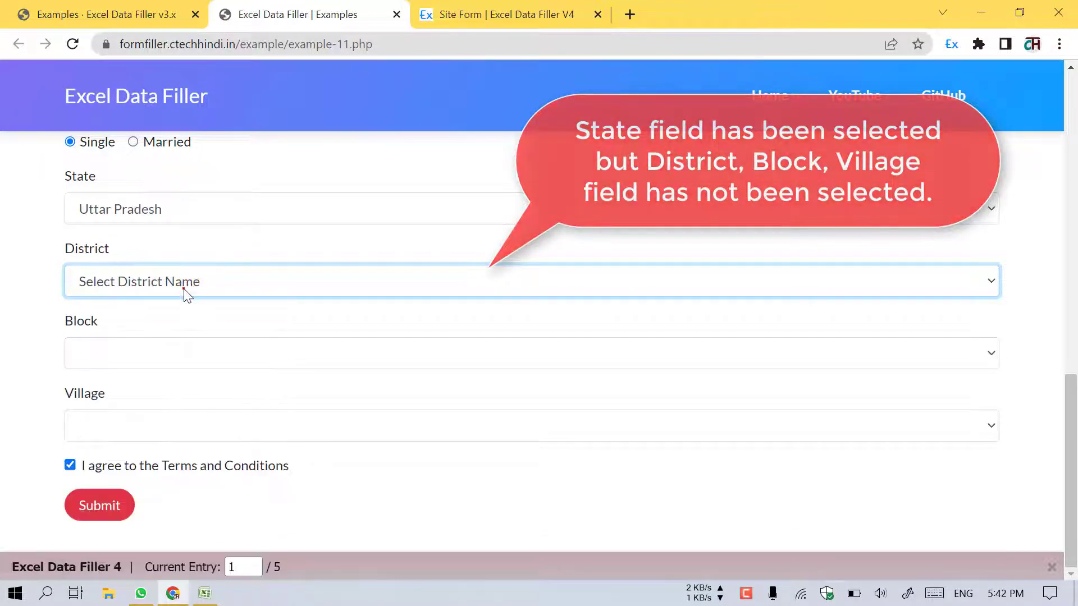
pyautogui.click(179, 359)
pyautogui.click(180, 425)
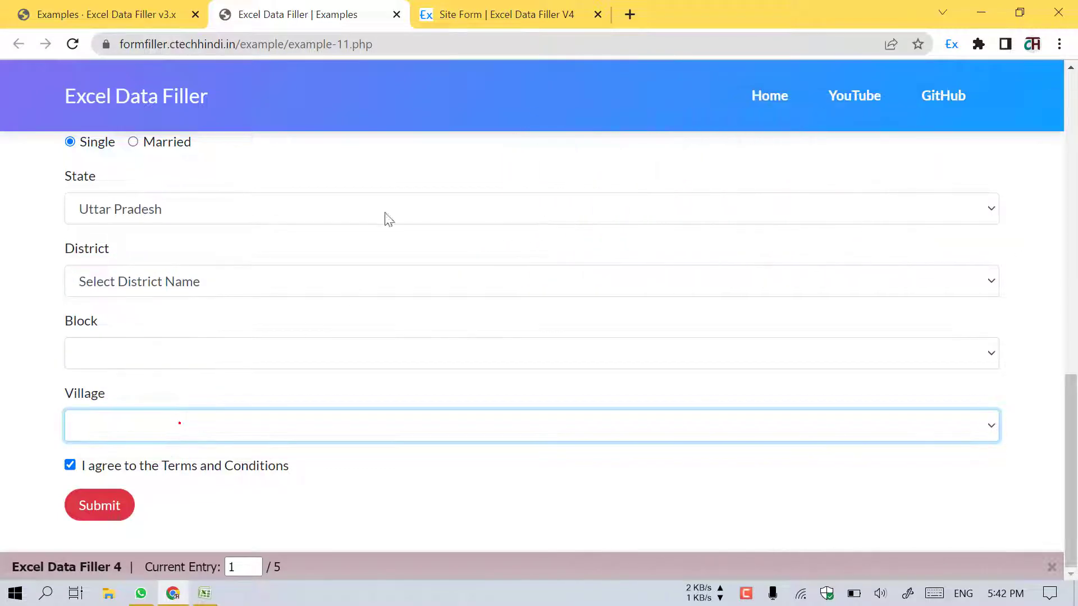
# Open the example-11.php page's form fields and enable refilling the district field whenever something changes in it, saving the field.
pyautogui.click(512, 8)
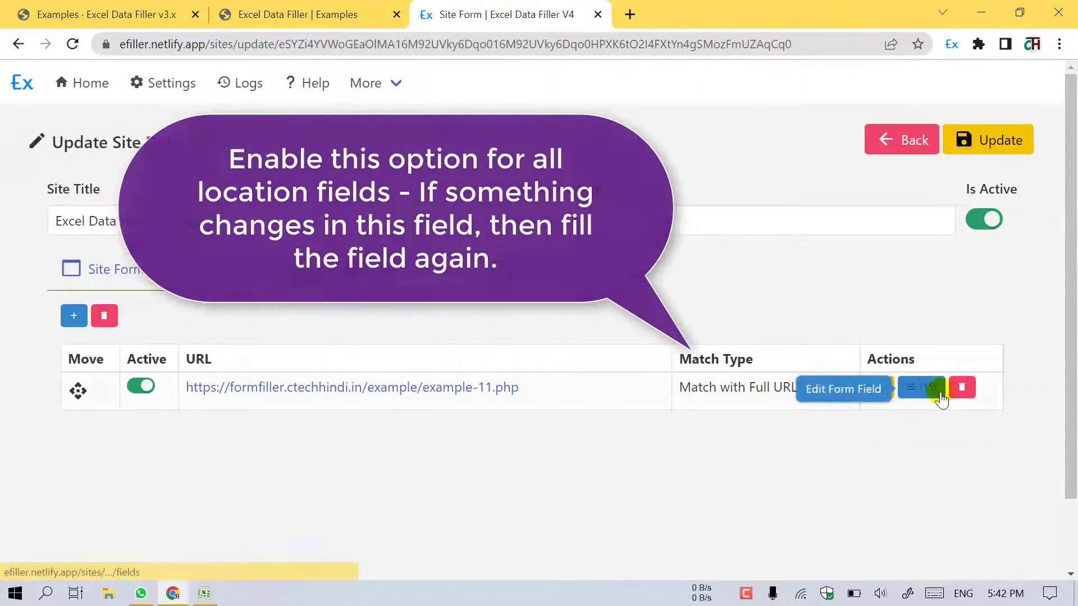
pyautogui.click(936, 390)
pyautogui.scroll(-7, 644, 331)
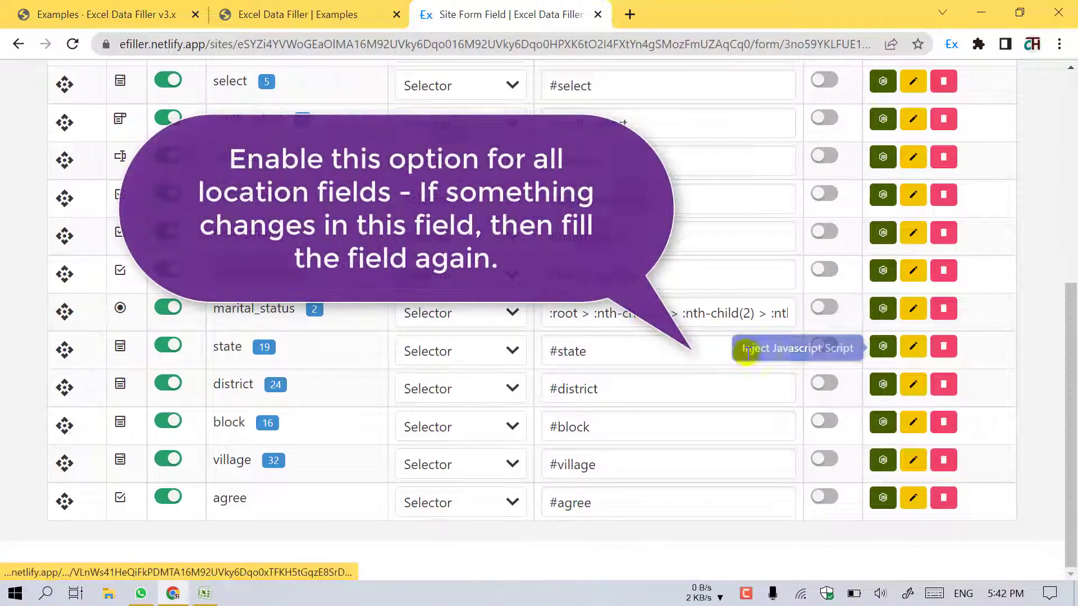
pyautogui.click(914, 386)
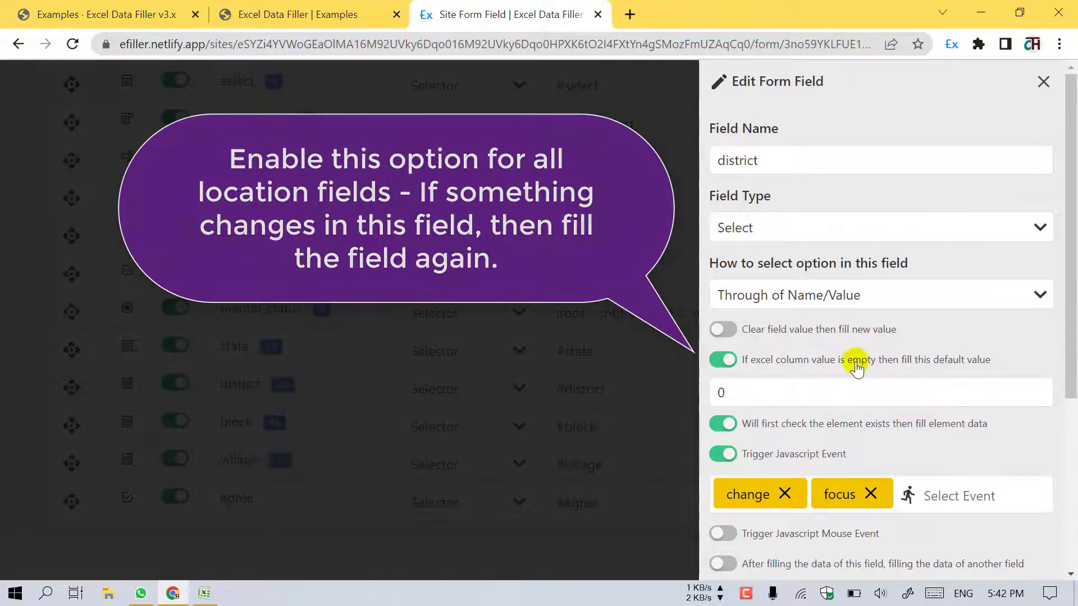
pyautogui.scroll(-3, 856, 367)
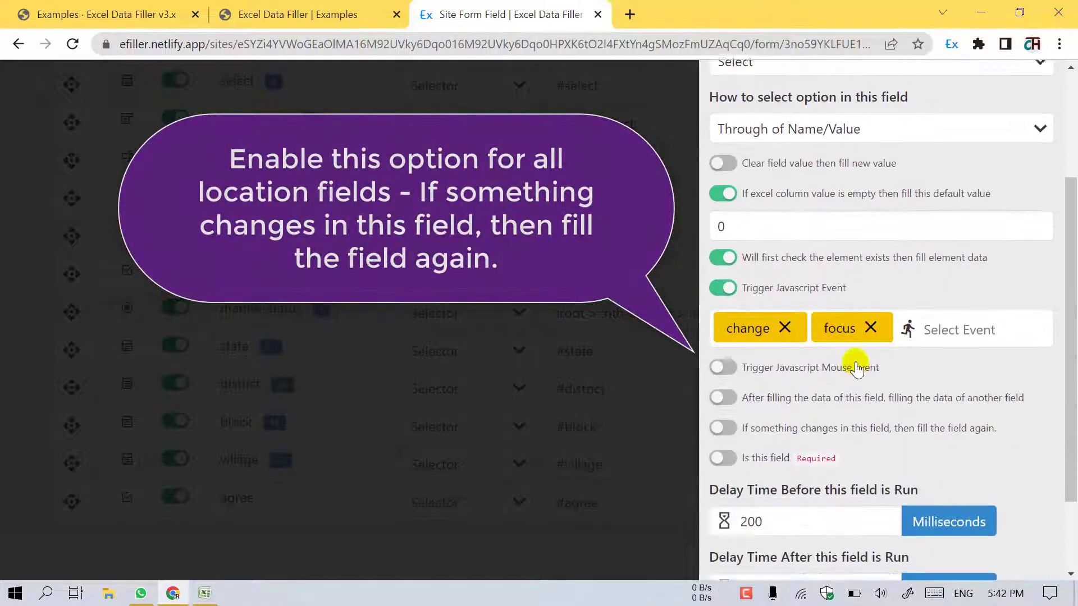
pyautogui.click(787, 429)
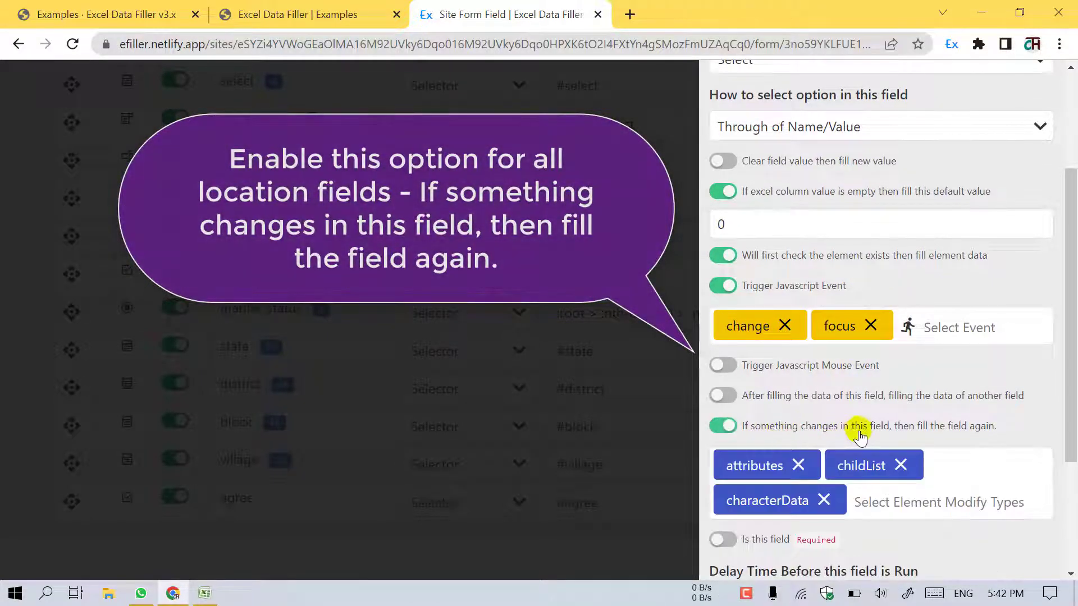
pyautogui.scroll(-3, 766, 458)
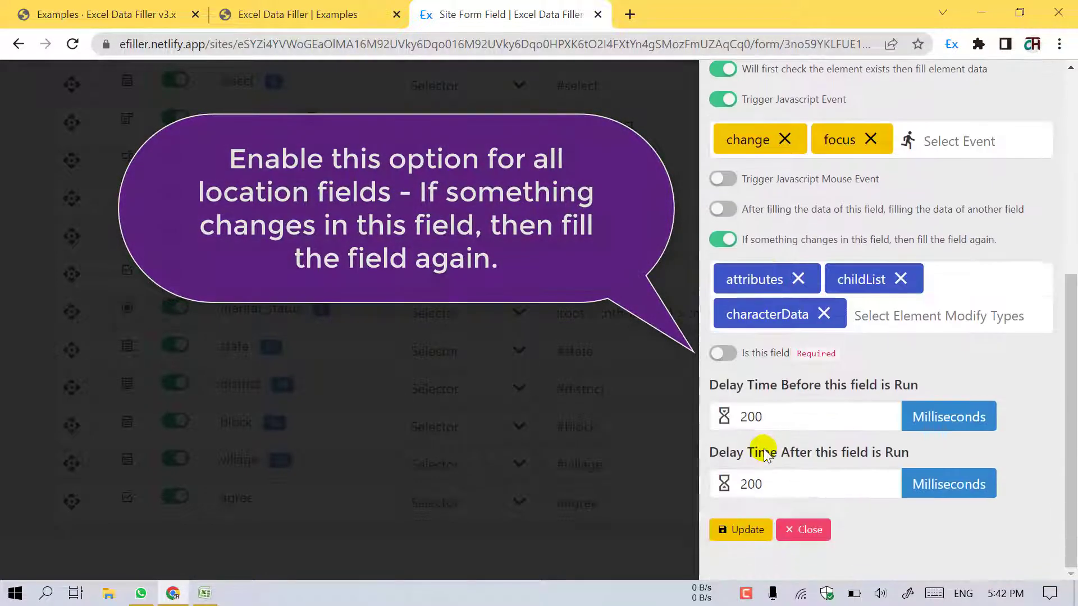
pyautogui.click(756, 530)
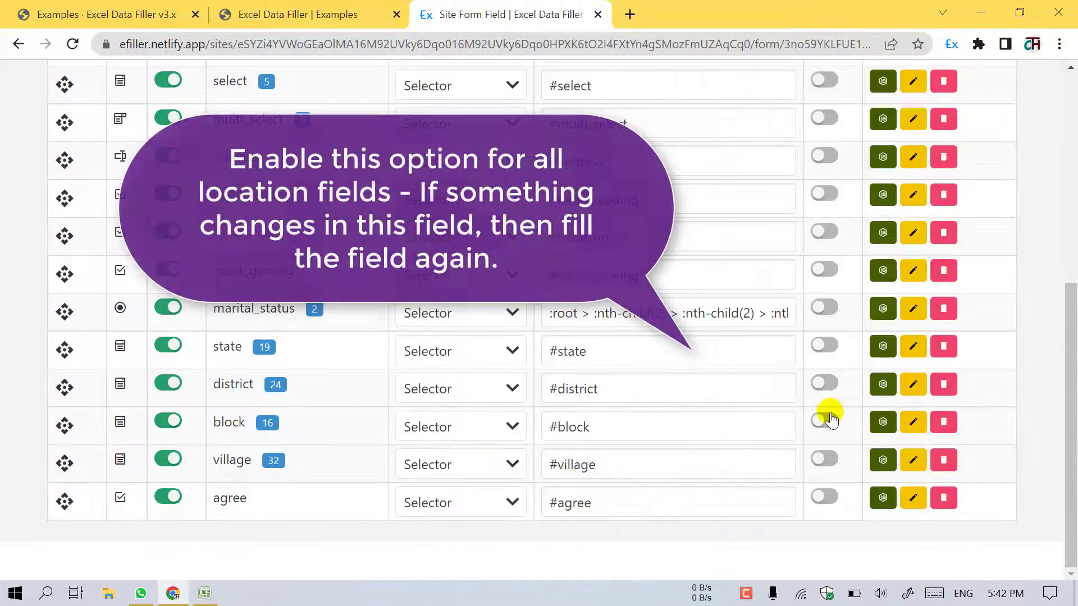
# Enable the option to fill the block field again if something changes in it, and save the field.
pyautogui.click(914, 421)
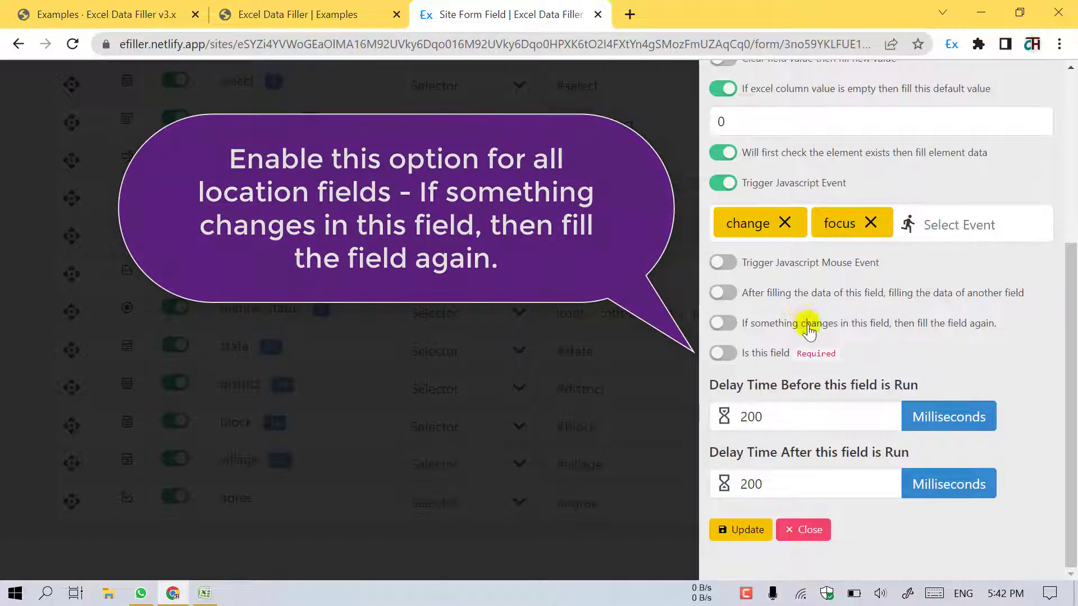
pyautogui.click(807, 323)
pyautogui.scroll(-3, 766, 404)
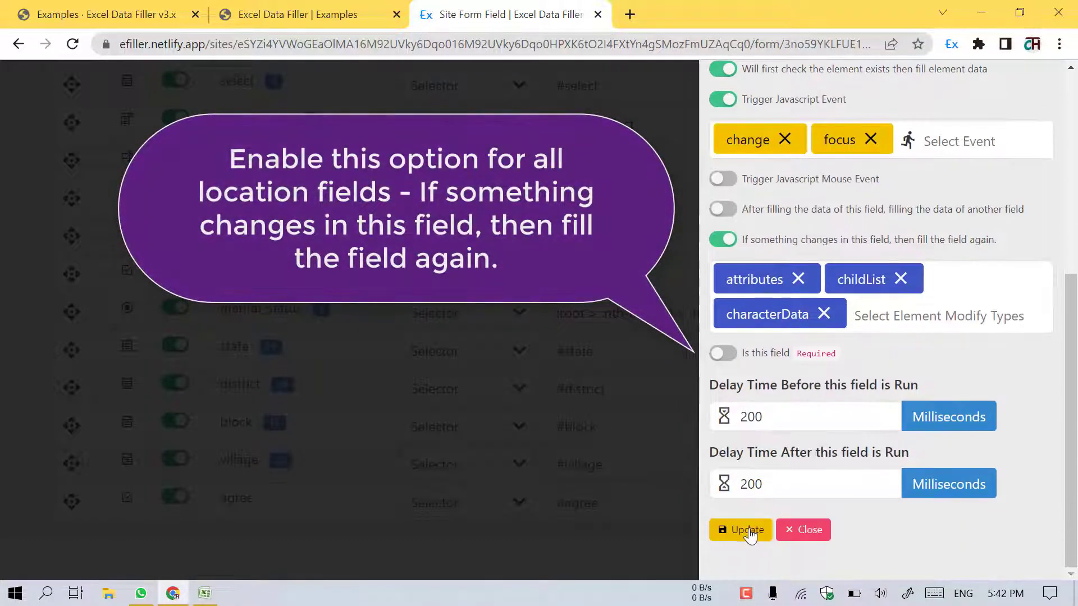
pyautogui.click(749, 531)
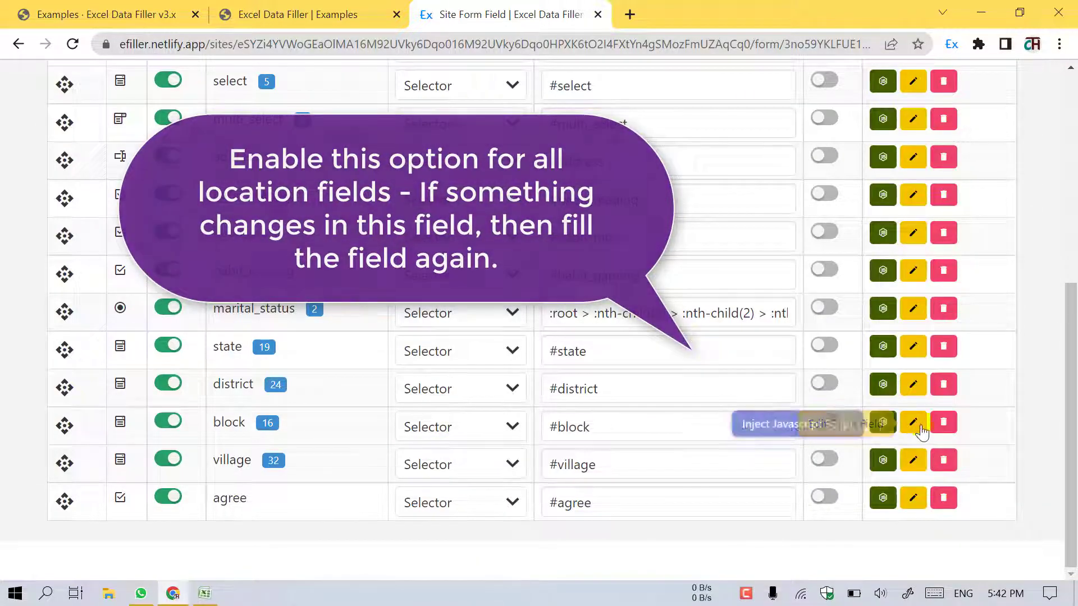
pyautogui.click(913, 422)
pyautogui.click(750, 531)
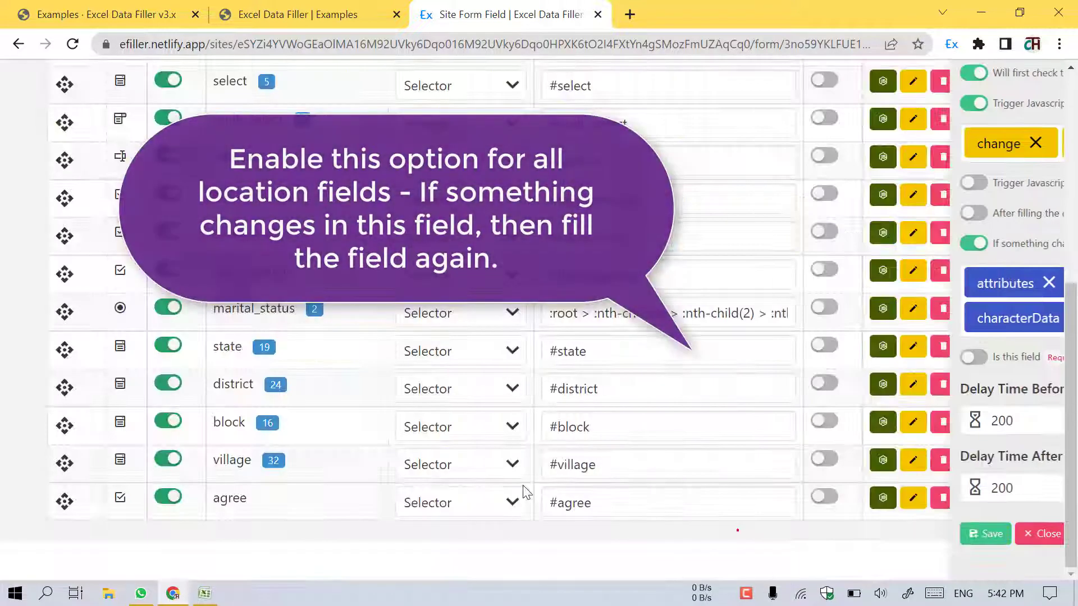
# Enable filling the village field again if something changes in it, save the field, and update the form data.
pyautogui.click(916, 460)
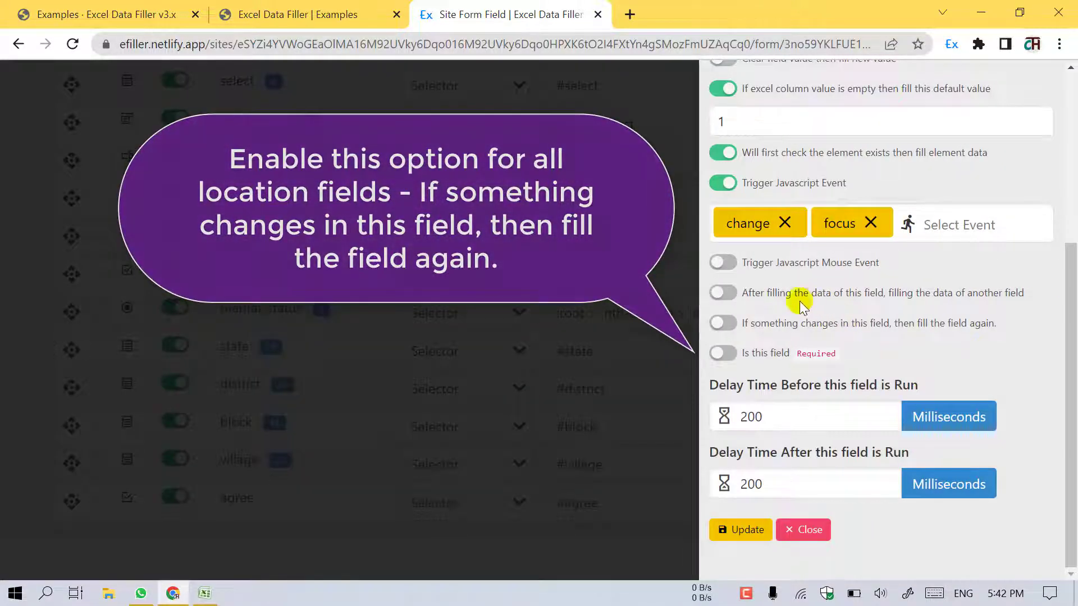
pyautogui.click(724, 324)
pyautogui.scroll(-2, 777, 448)
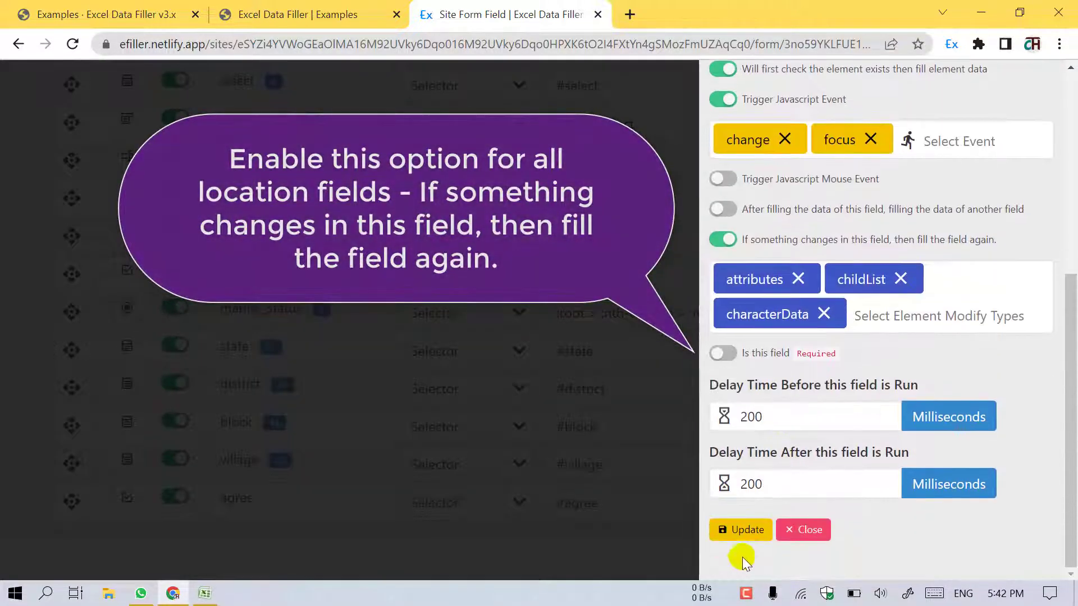
pyautogui.click(730, 530)
pyautogui.scroll(5, 661, 403)
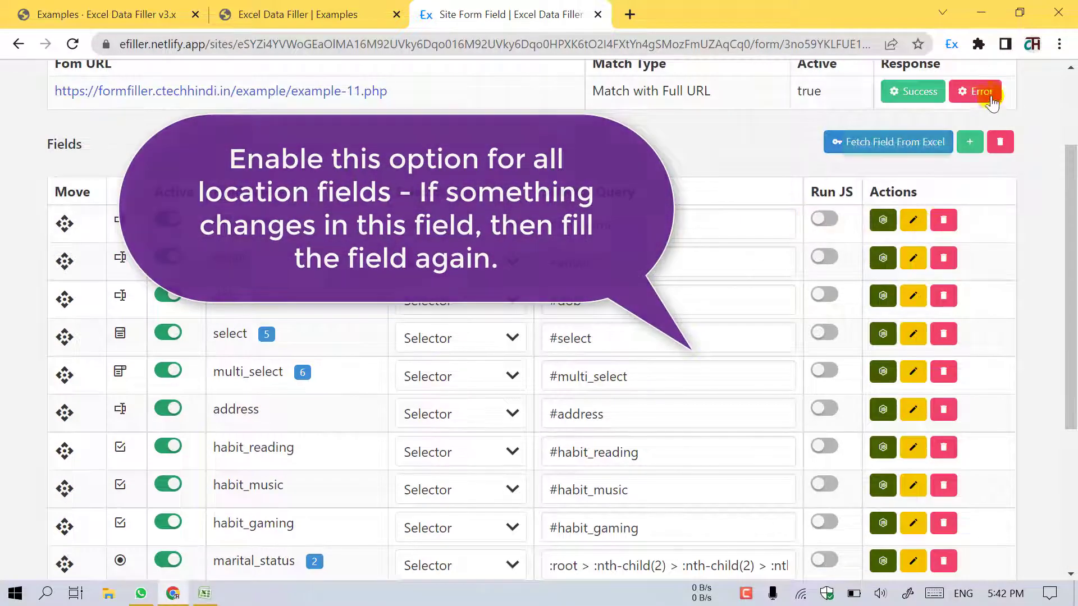
pyautogui.scroll(3, 982, 107)
pyautogui.click(983, 140)
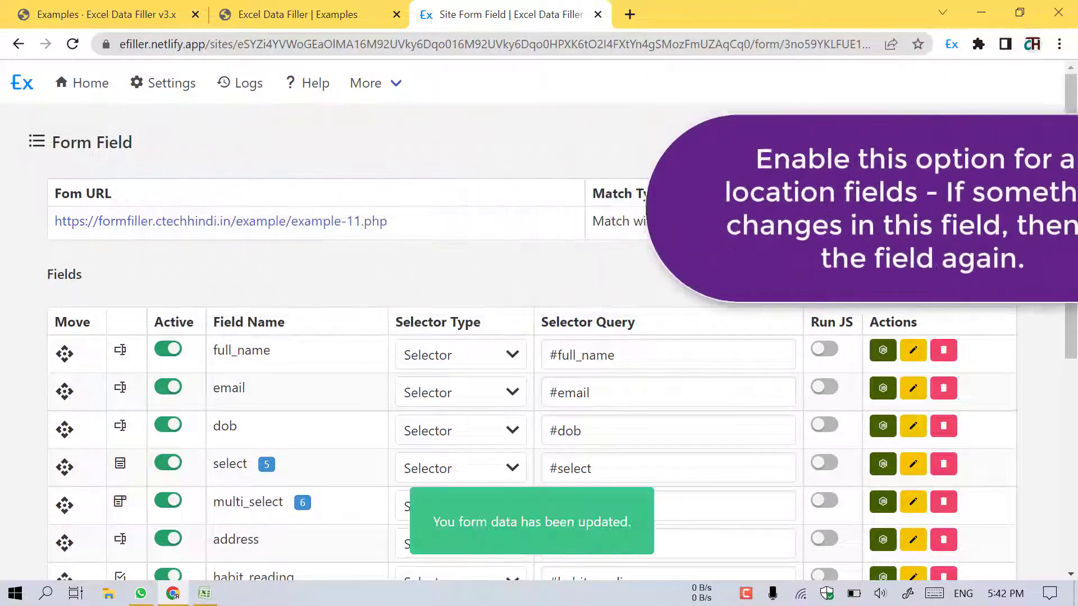
# Reload the Example 11 form to test the autofill of the dependent location fields.
pyautogui.click(309, 27)
pyautogui.click(307, 40)
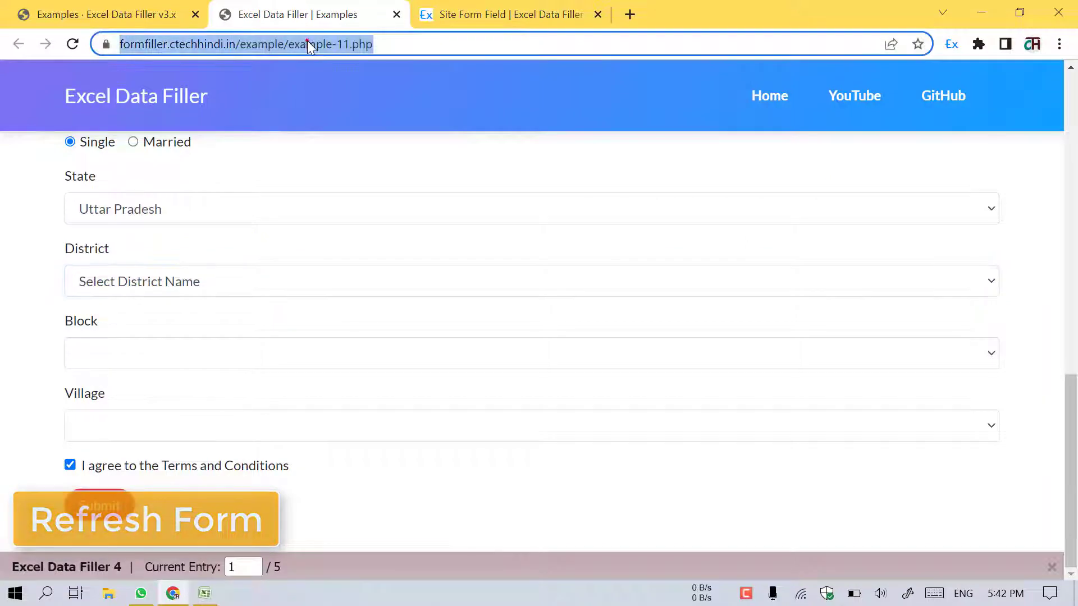
pyautogui.press('Return')
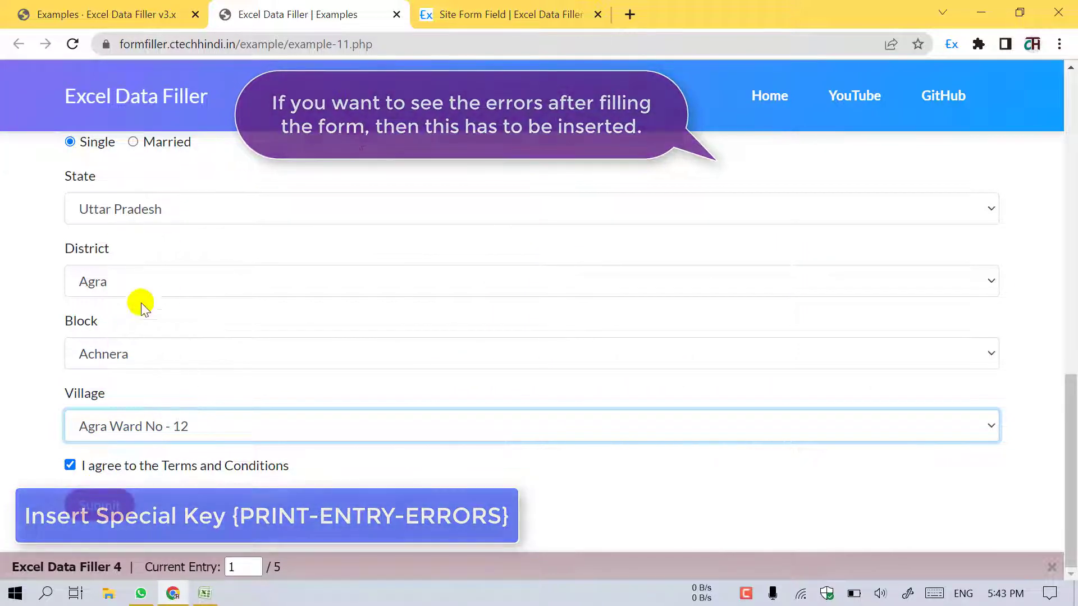
# Insert a {PRINT-ENTRY-ERRORS} key field with Trigger Javascript Event turned off, and update the form data.
pyautogui.click(449, 11)
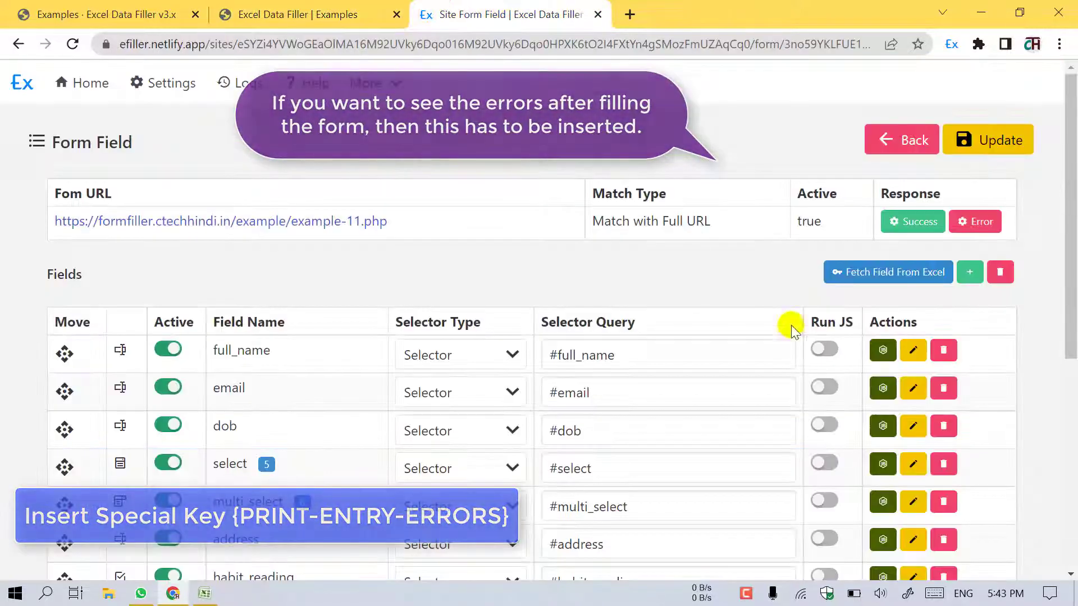
pyautogui.click(971, 273)
pyautogui.click(831, 161)
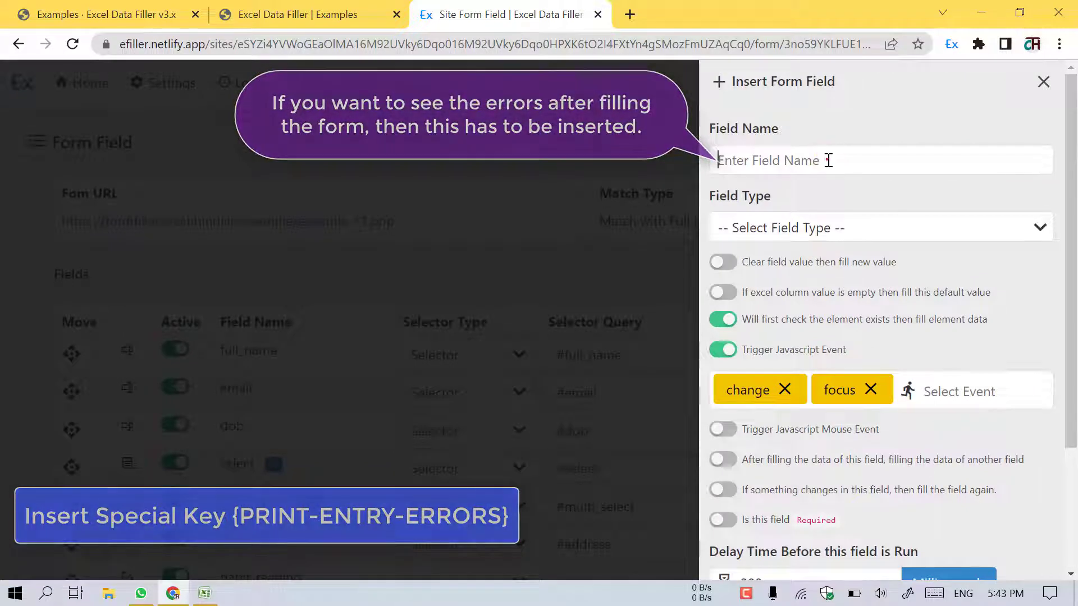
pyautogui.write('{')
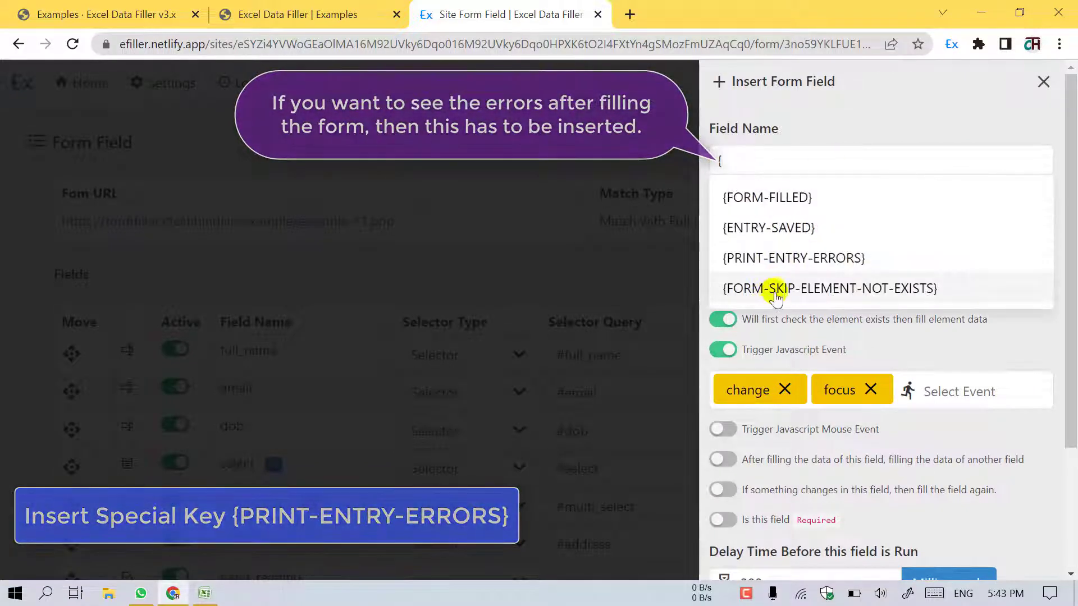
pyautogui.click(793, 257)
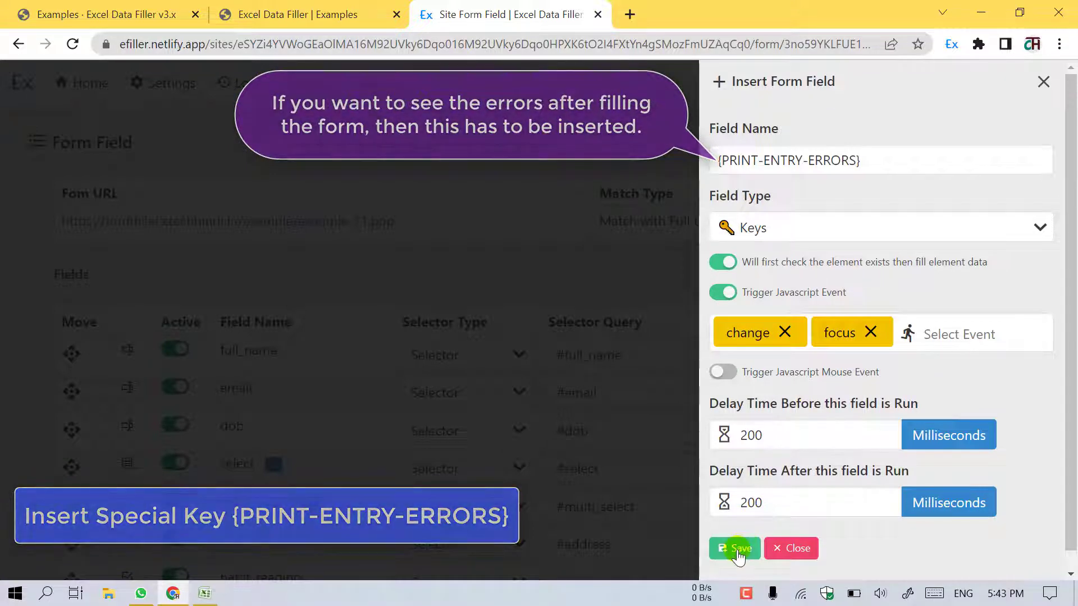
pyautogui.click(723, 292)
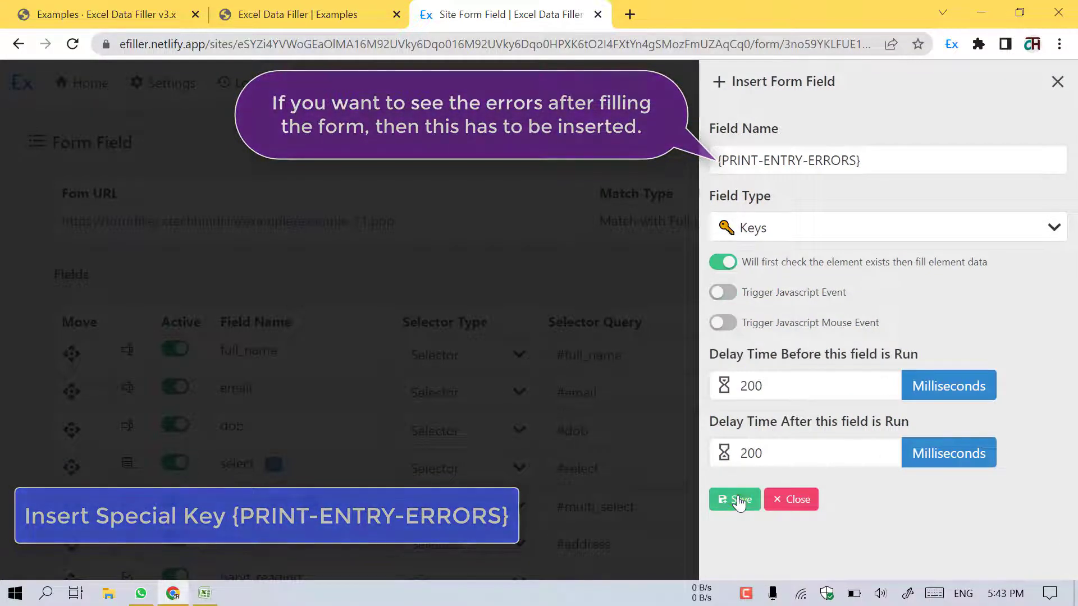
pyautogui.click(735, 497)
pyautogui.click(999, 138)
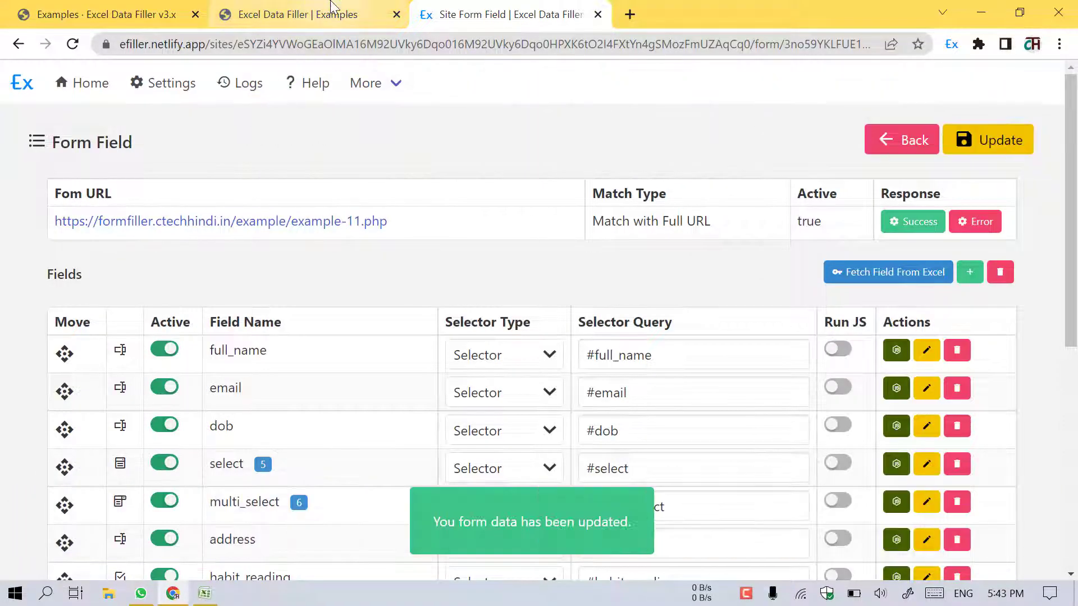
# Reload the Example 11 form to test filling with the {PRINT-ENTRY-ERRORS} key in place.
pyautogui.click(342, 14)
pyautogui.click(339, 44)
pyautogui.press('Return')
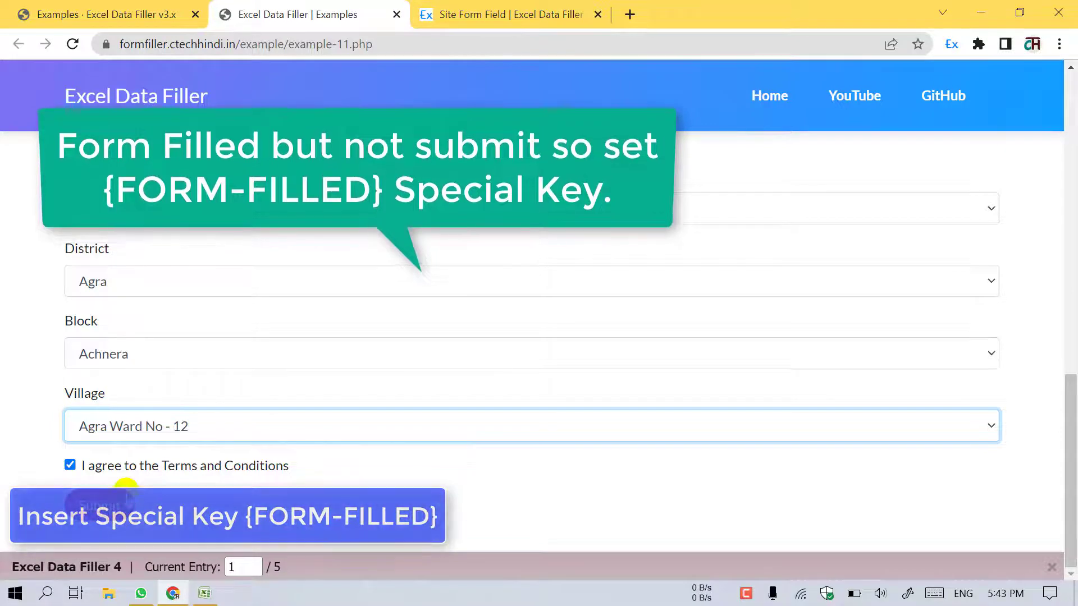
# Insert a {FORM-FILLED} key field in the Example 11 form fields and save it.
pyautogui.click(446, 12)
pyautogui.click(969, 271)
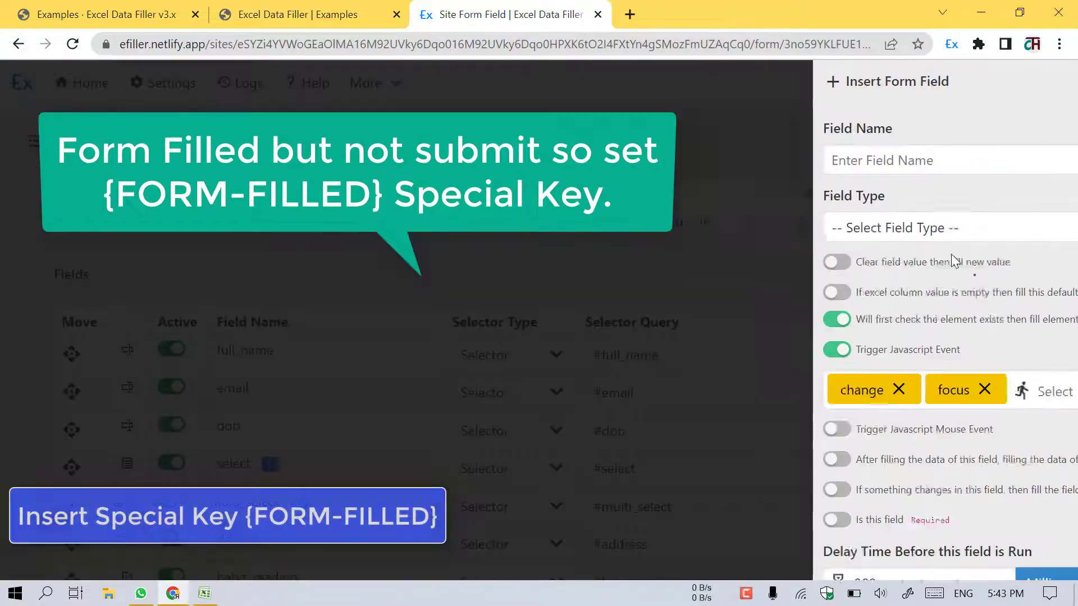
pyautogui.write('{')
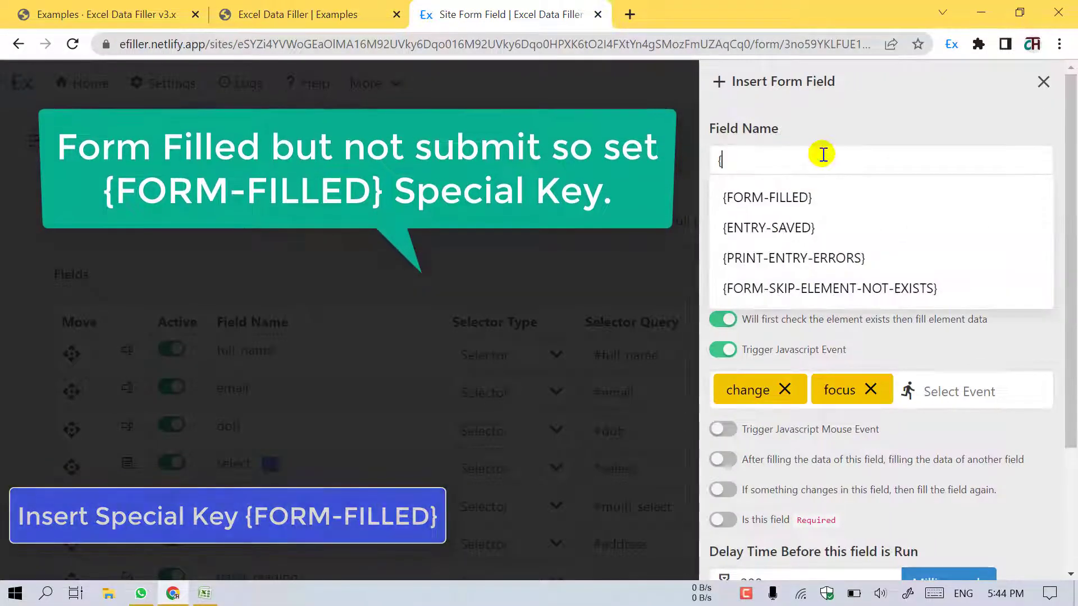
pyautogui.click(806, 196)
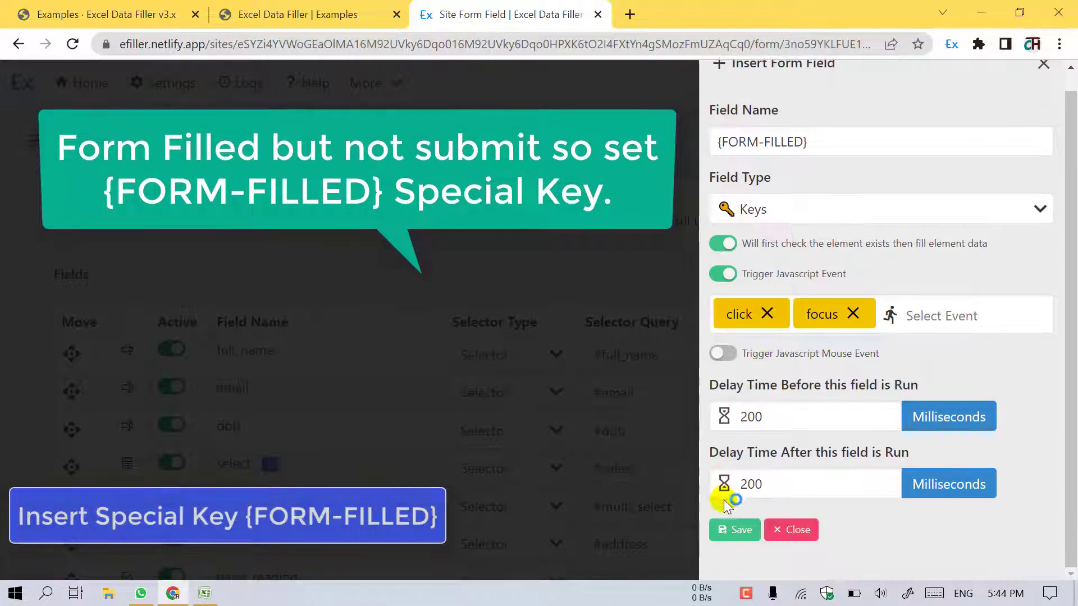
pyautogui.click(729, 537)
# Copy the Submit button's selector from the Example 11 form into the {FORM-FILLED} selector query and update the form data.
pyautogui.scroll(-1, 638, 371)
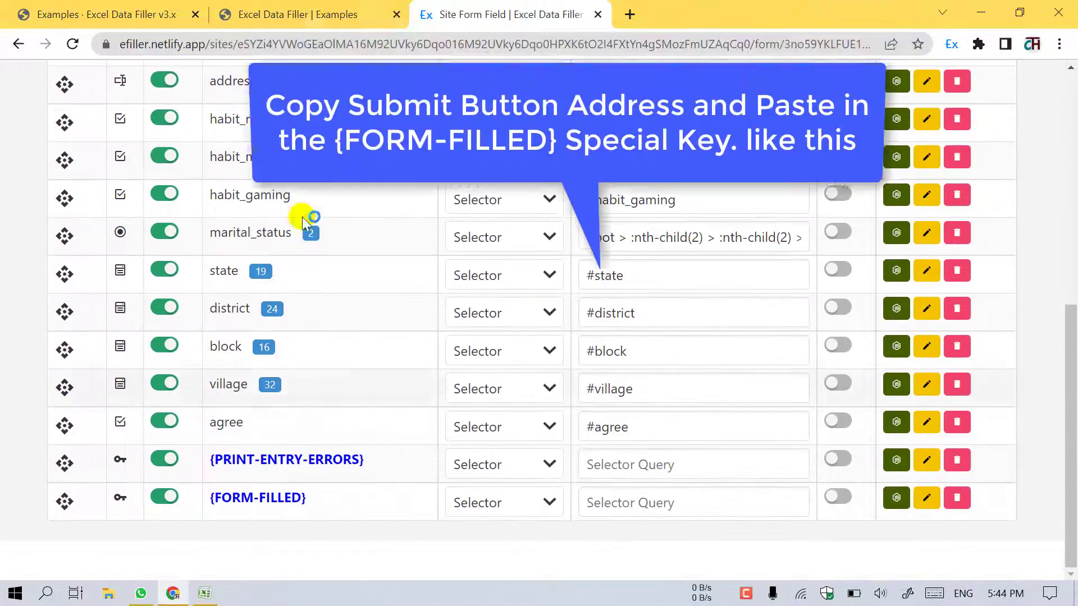
pyautogui.click(289, 14)
pyautogui.rightClick(111, 508)
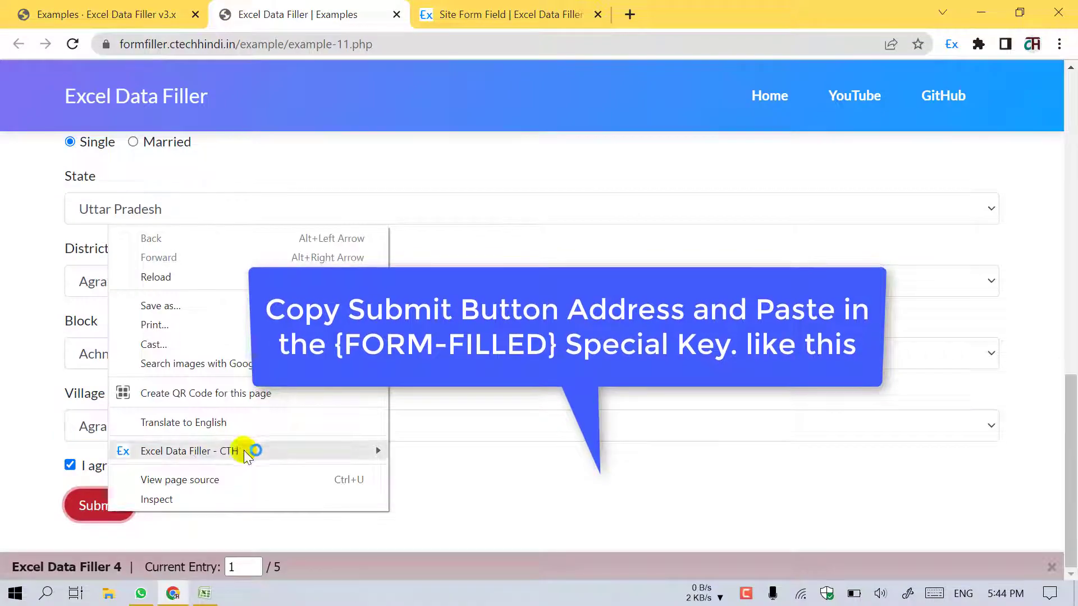
pyautogui.moveTo(248, 450)
pyautogui.click(471, 507)
pyautogui.click(494, 14)
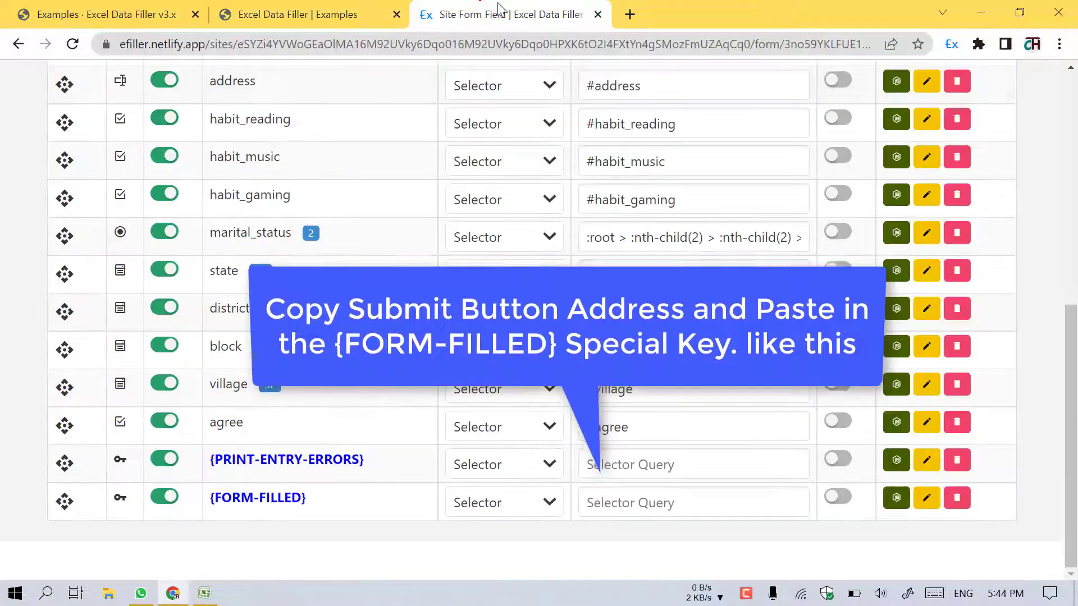
pyautogui.click(724, 502)
pyautogui.write('add_record > button[type="submit"]')
pyautogui.scroll(8, 743, 529)
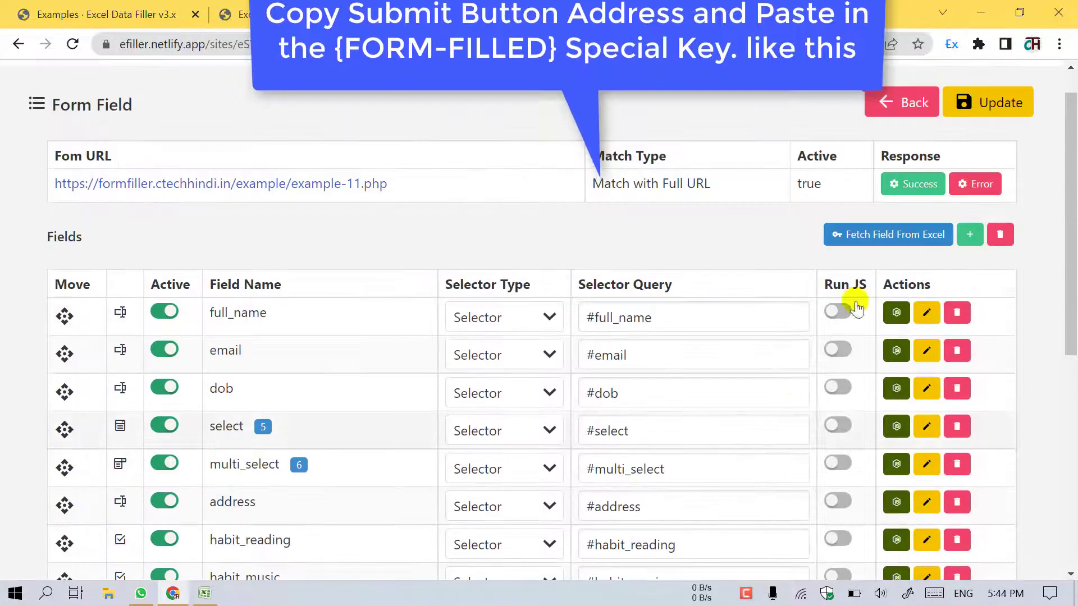
pyautogui.click(992, 95)
# Reload the Example 11 form to test automatic submission with the {FORM-FILLED} key.
pyautogui.click(283, 24)
pyautogui.click(257, 33)
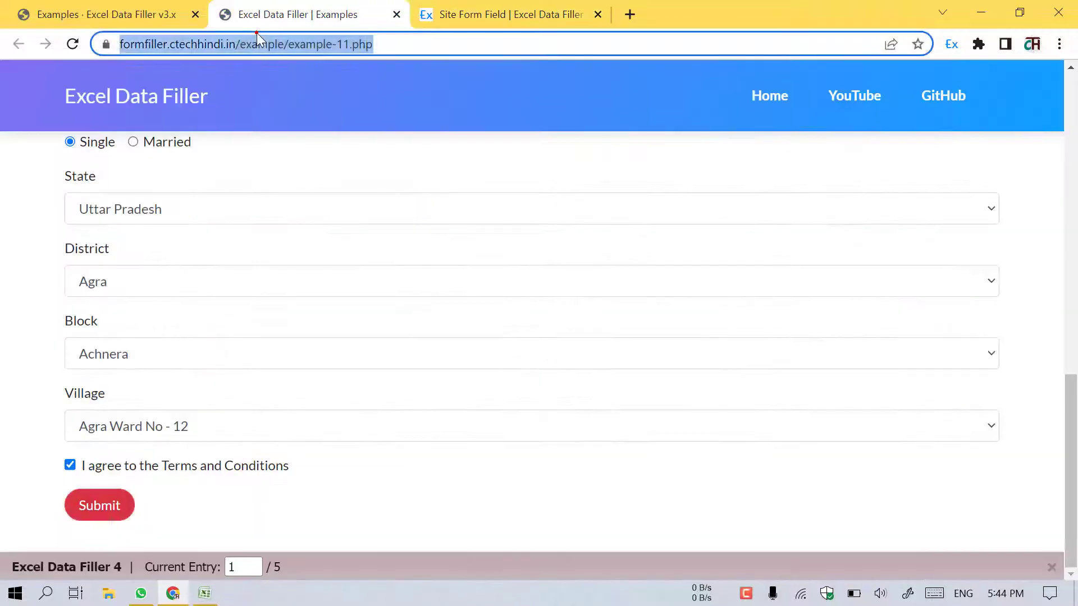
pyautogui.press('Return')
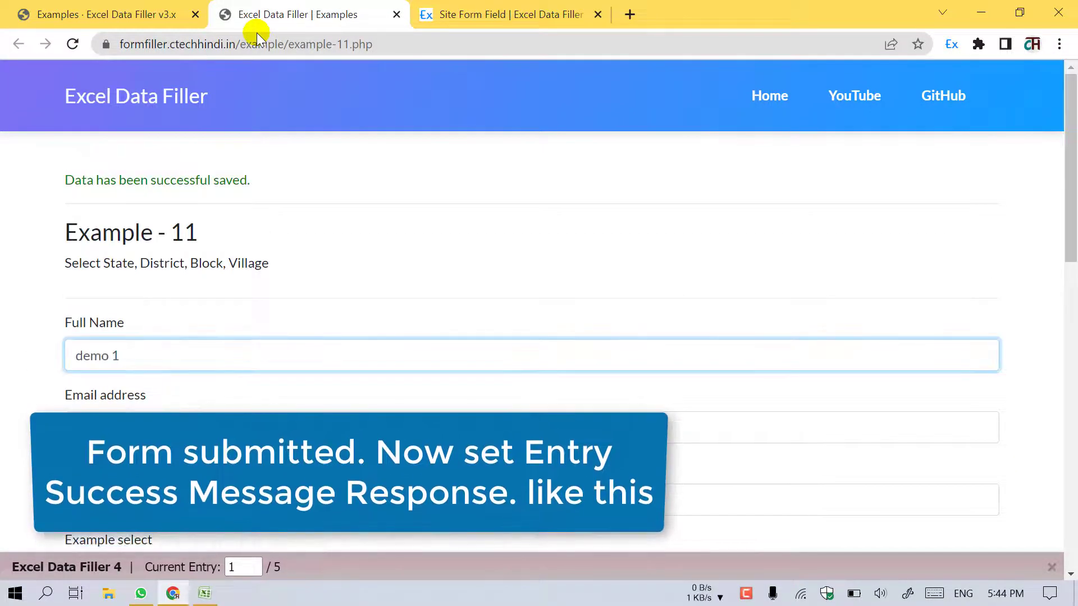
# Copy the message "Data has been successful saved." from the form page and add it as a success message in the entry success response settings.
pyautogui.moveTo(70, 178); pyautogui.dragTo(260, 185)
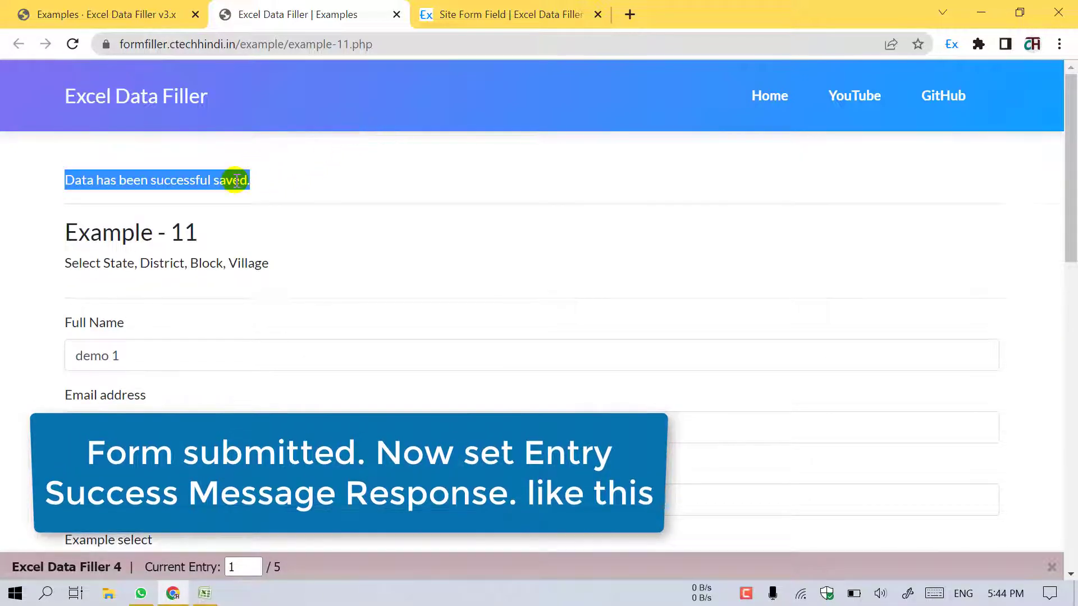
pyautogui.click(516, 7)
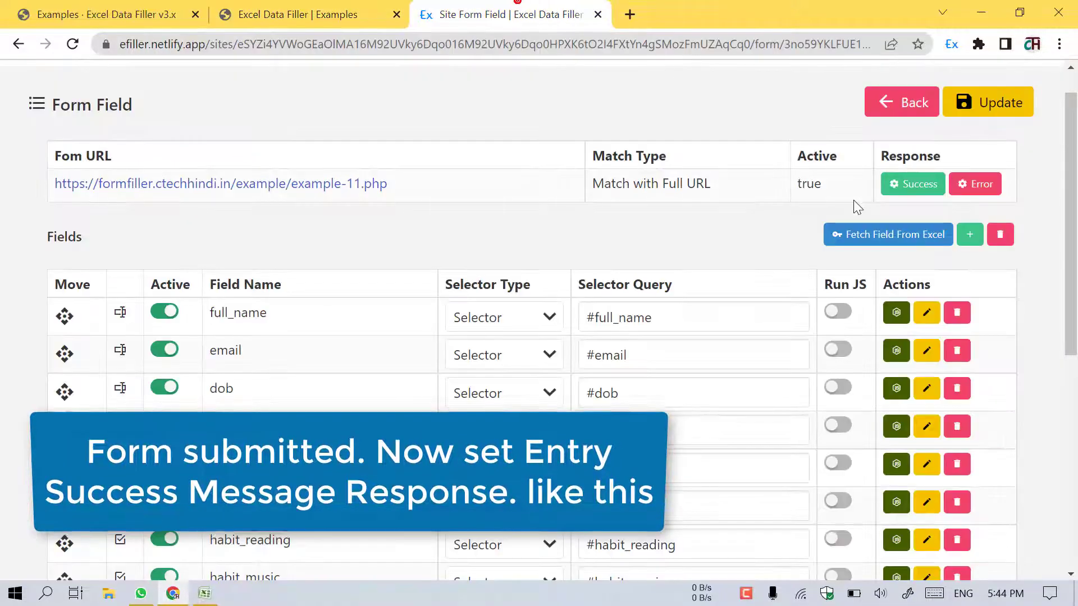
pyautogui.click(909, 183)
pyautogui.press('Return')
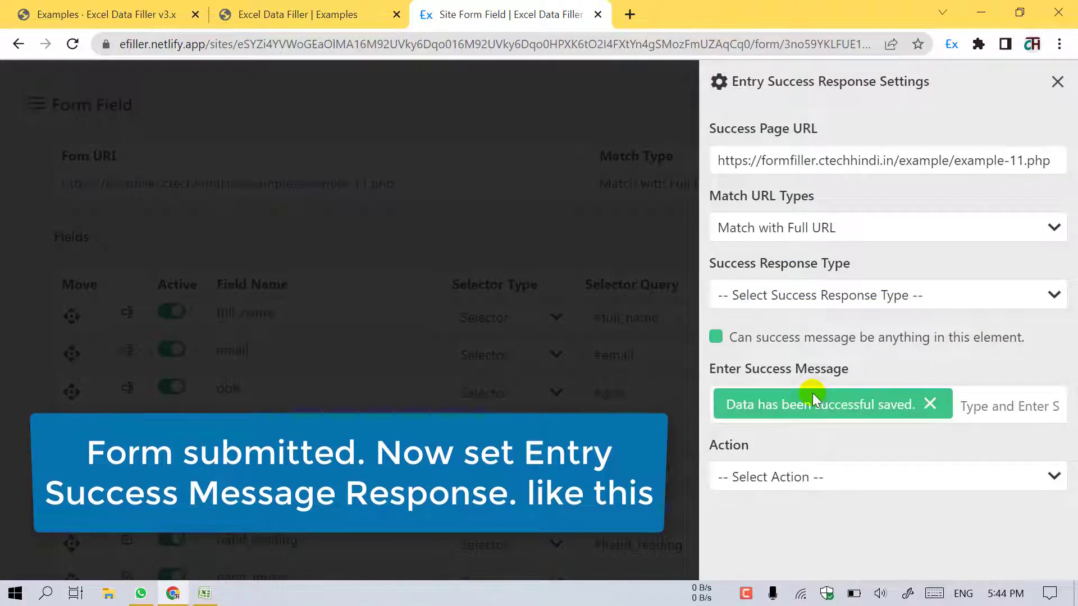
# Set the success response type to In Page and copy the saved message's selector, section > span, into the message selector query.
pyautogui.click(302, 7)
pyautogui.rightClick(196, 183)
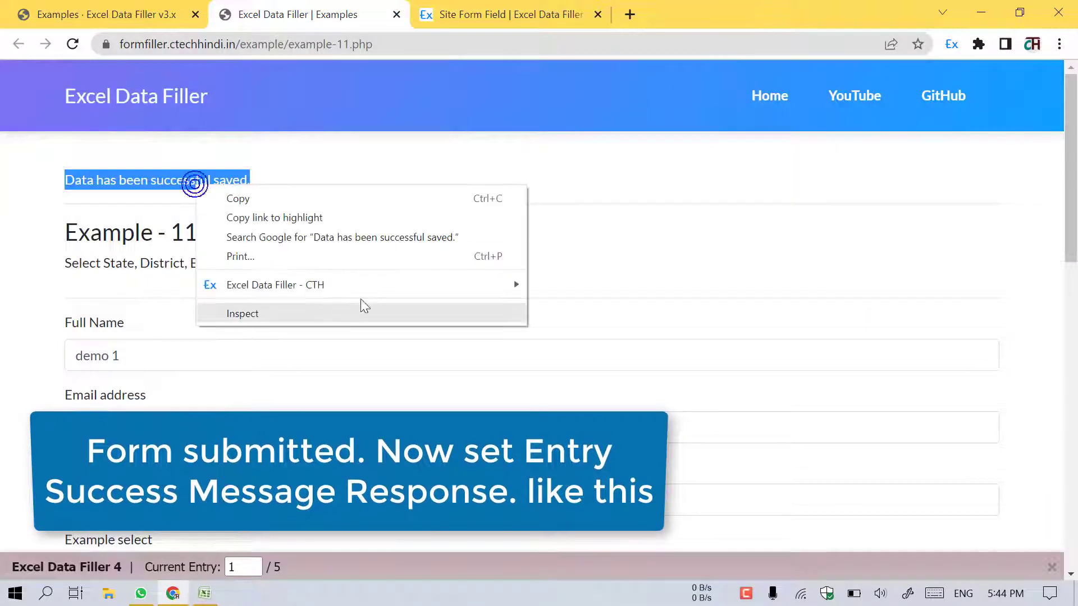
pyautogui.moveTo(508, 287)
pyautogui.click(592, 364)
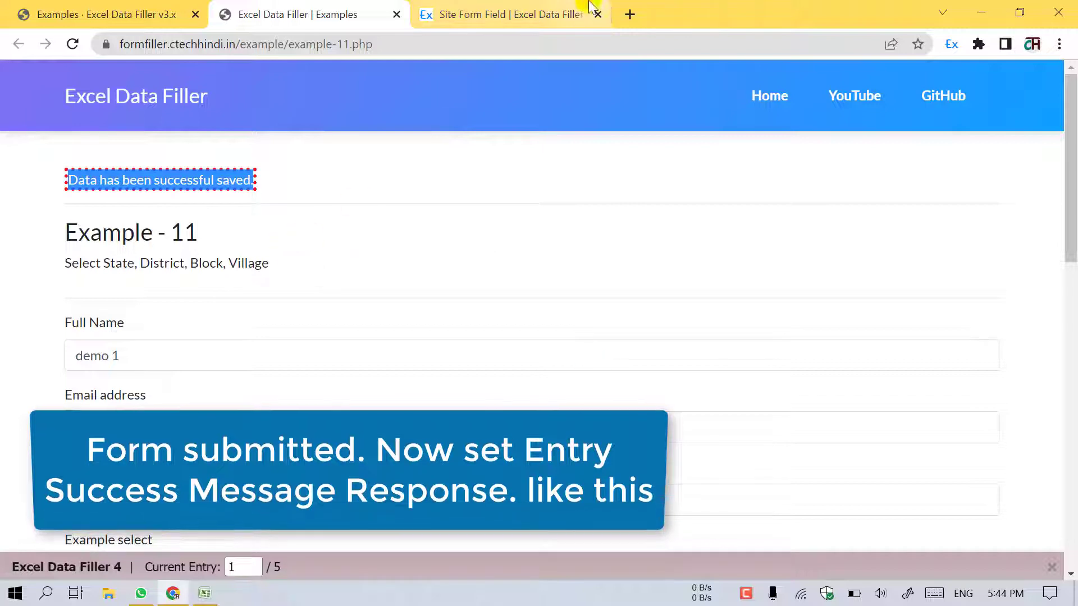
pyautogui.click(511, 14)
pyautogui.click(780, 291)
pyautogui.click(773, 340)
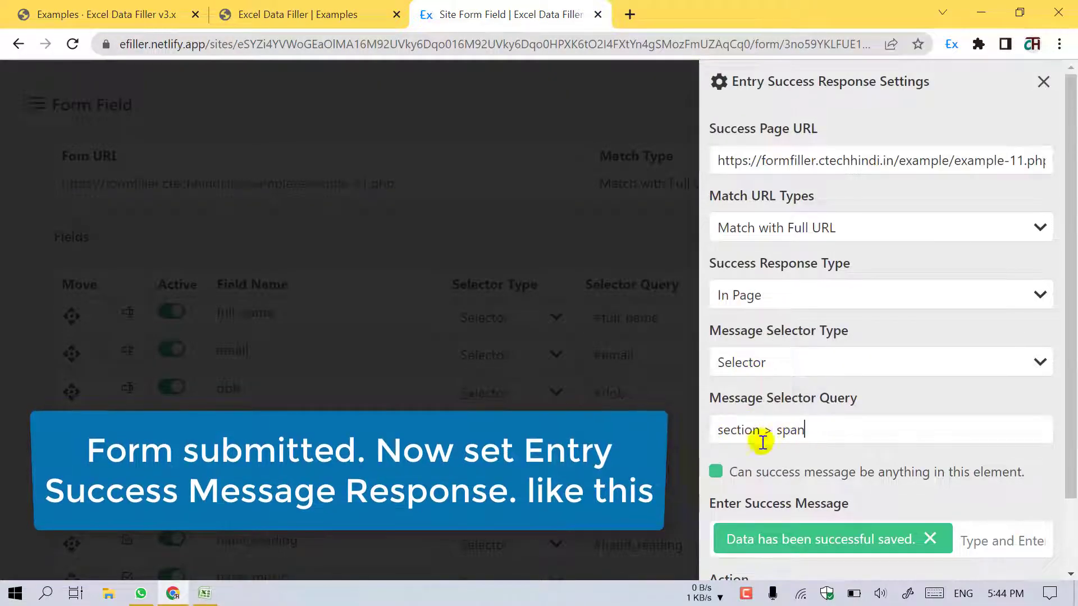
pyautogui.scroll(-2, 755, 495)
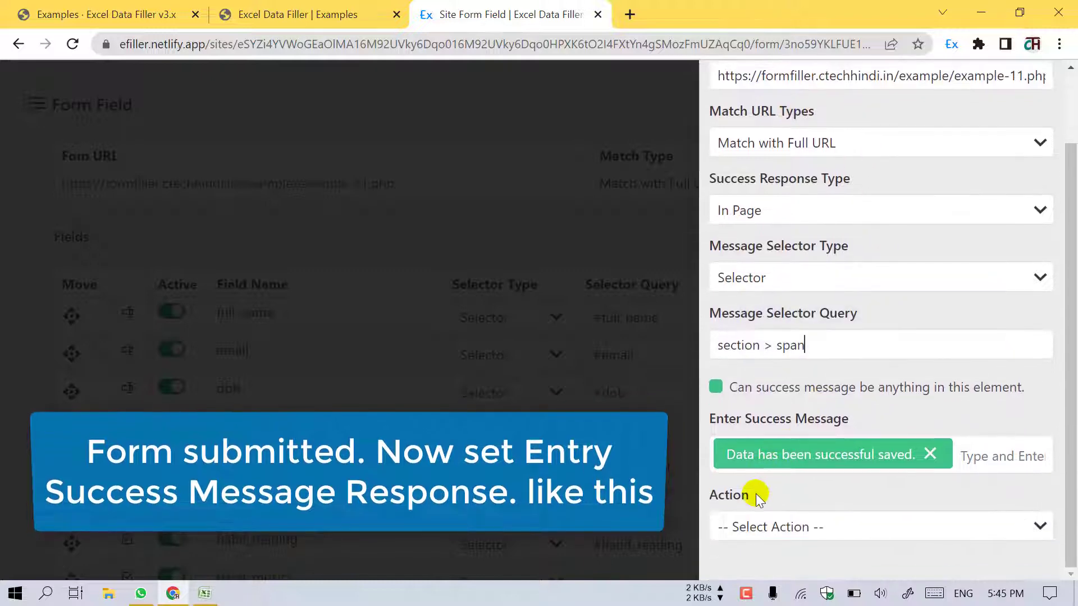
pyautogui.click(755, 570)
pyautogui.scroll(-1, 772, 495)
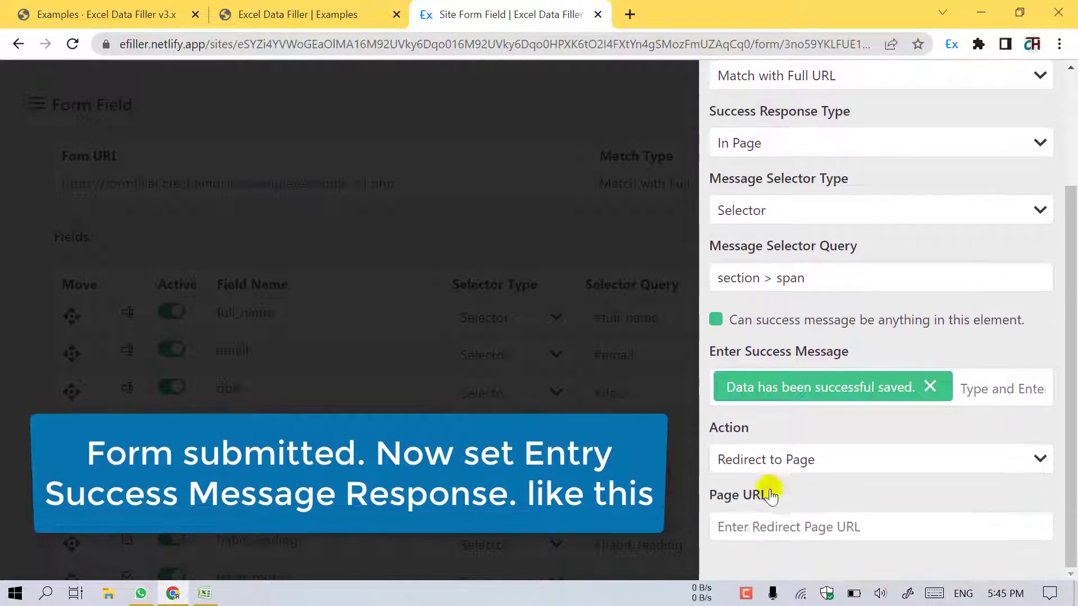
pyautogui.click(239, 8)
pyautogui.click(484, 8)
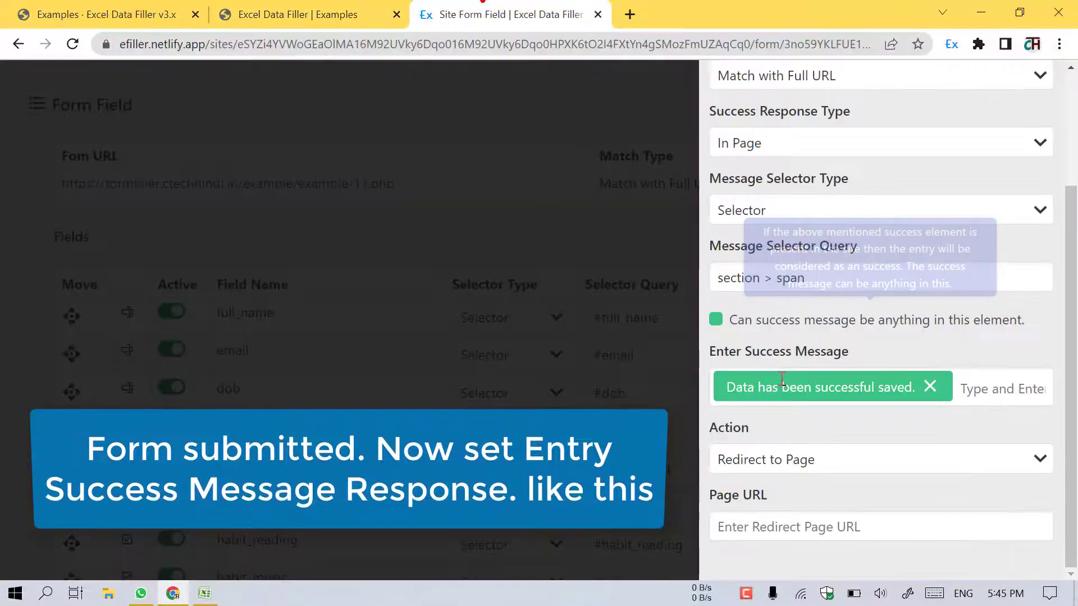
pyautogui.click(599, 202)
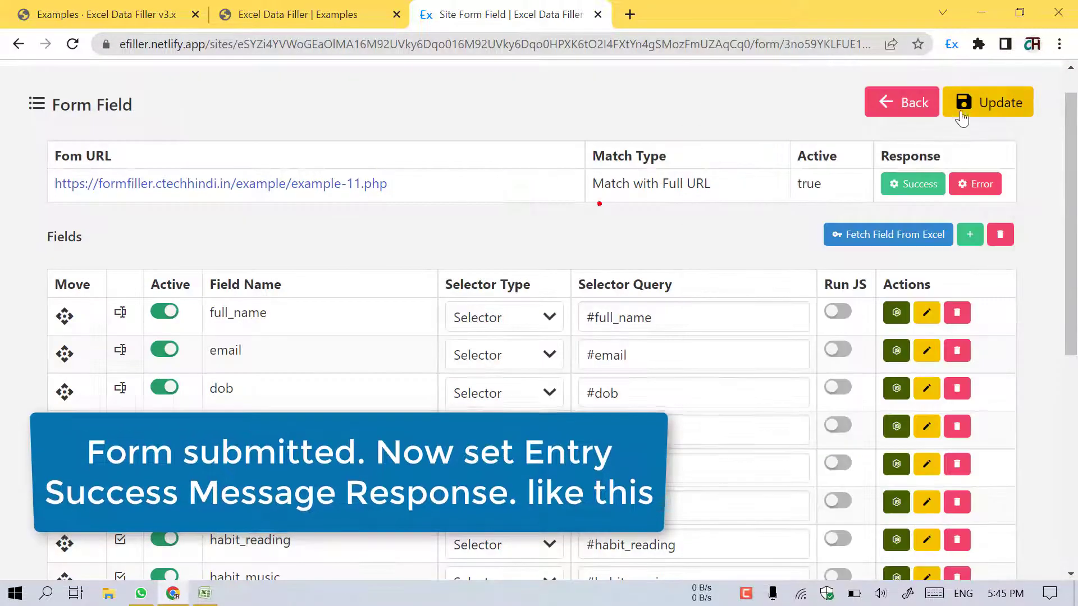
# Reload the Example 11 form to test the entry success response.
pyautogui.click(310, 23)
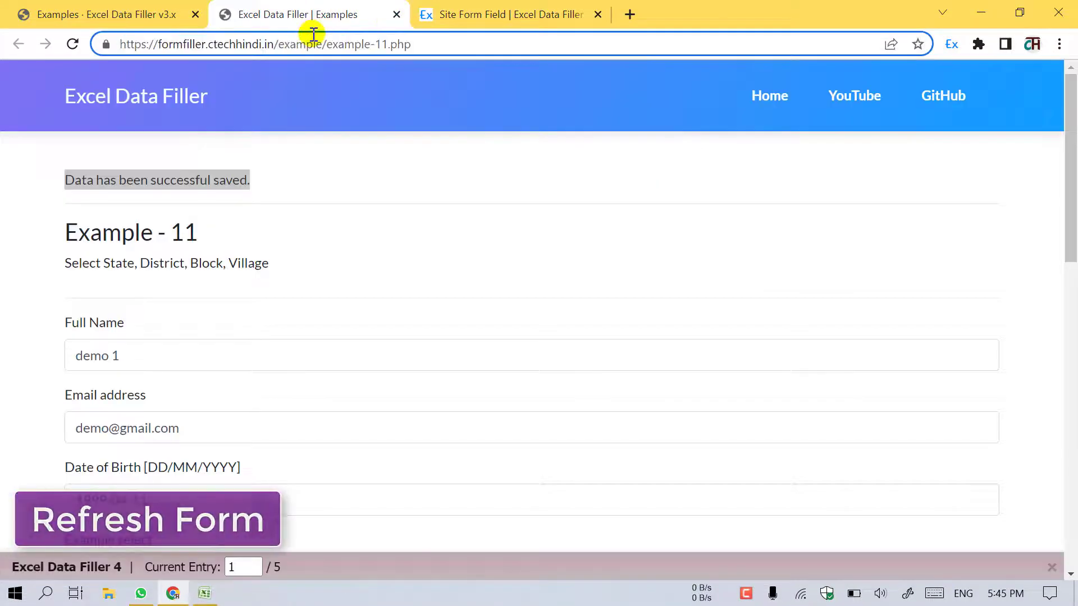
pyautogui.press('F5')
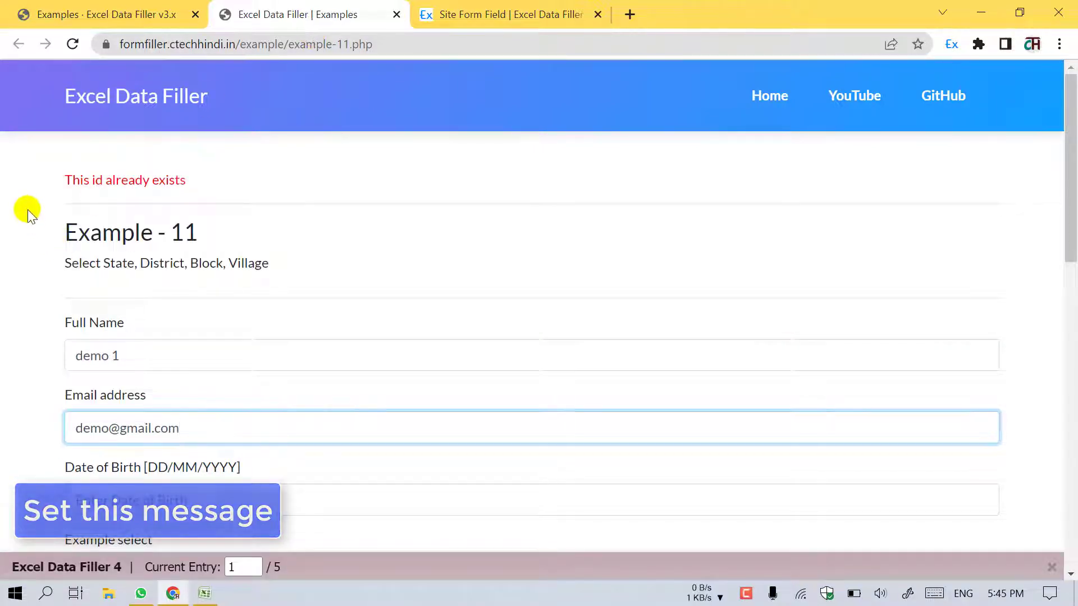
# Copy "This id already exists" from the form page, add it as a second success message, and update the form data.
pyautogui.moveTo(59, 182); pyautogui.dragTo(214, 185)
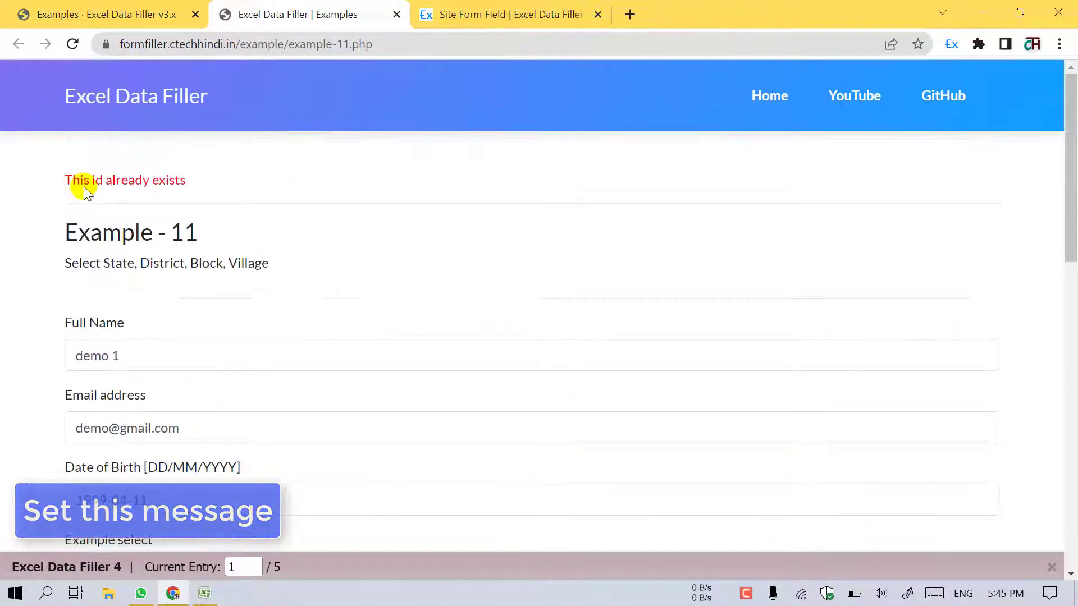
pyautogui.moveTo(72, 182); pyautogui.dragTo(252, 166)
pyautogui.click(505, 14)
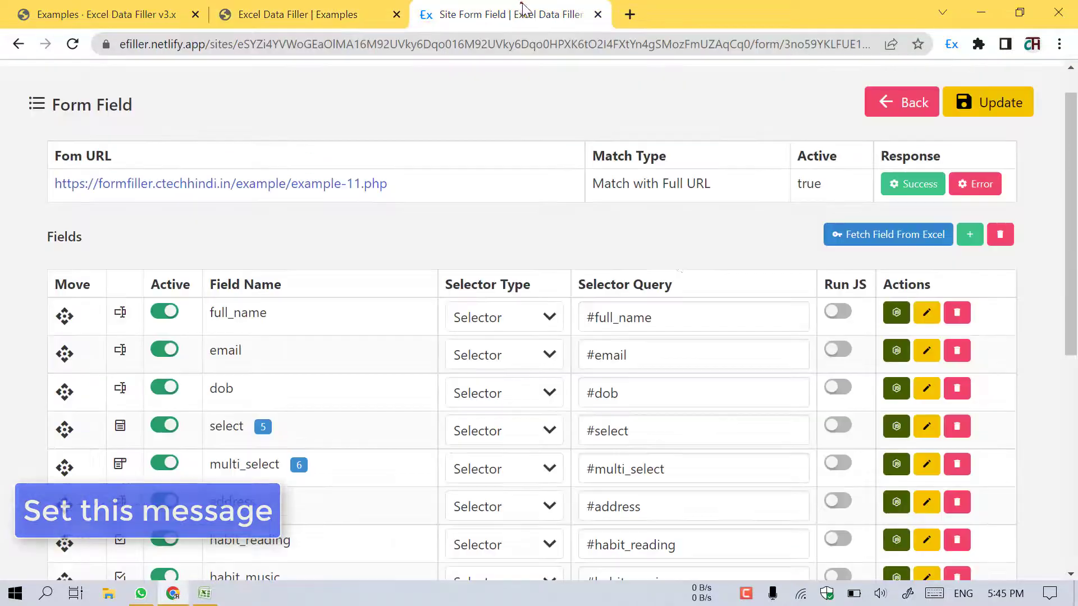
pyautogui.click(954, 185)
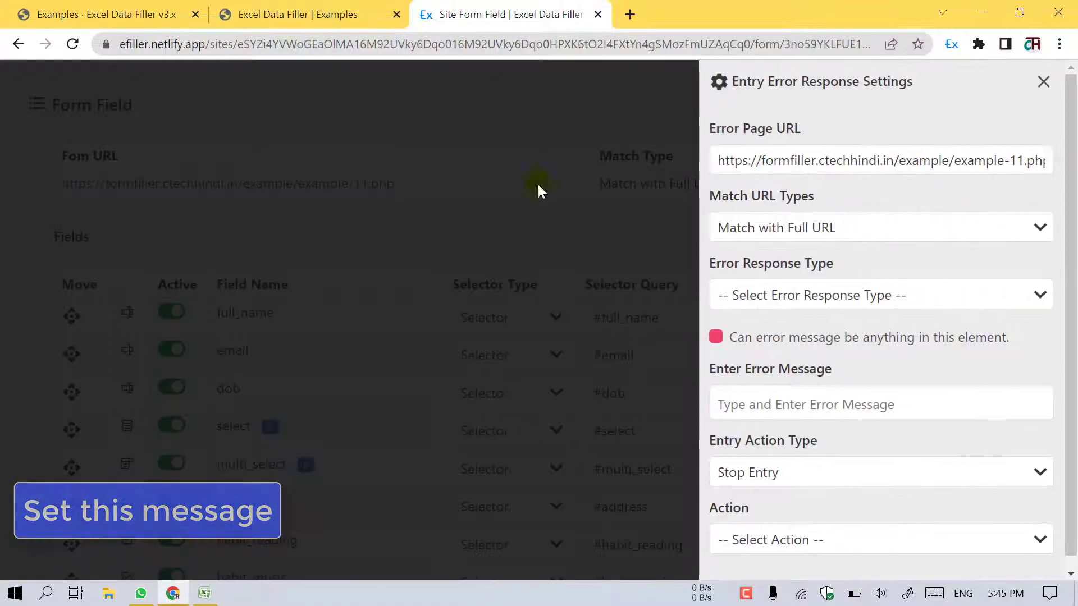
pyautogui.click(524, 187)
pyautogui.click(914, 181)
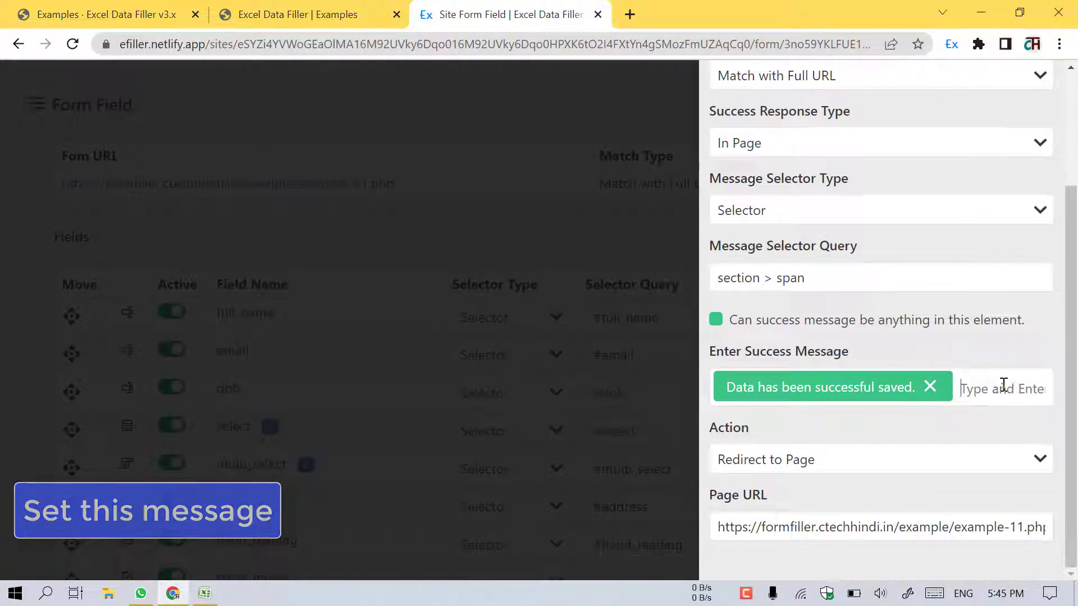
pyautogui.click(1003, 387)
pyautogui.hotkey('ctrl', 'v')
pyautogui.press('Return')
pyautogui.scroll(-1, 859, 387)
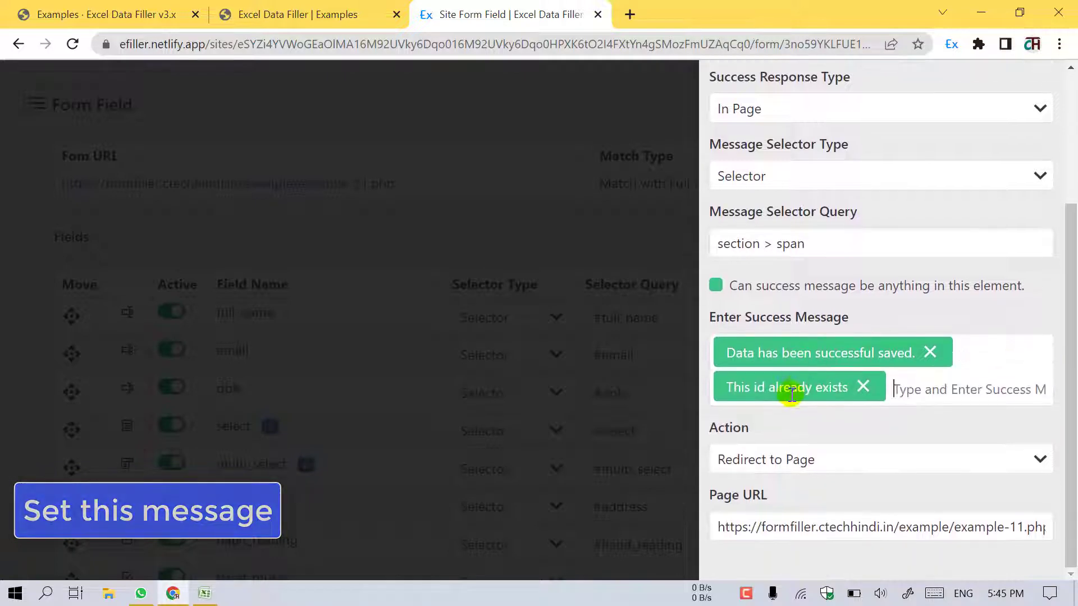
pyautogui.click(651, 211)
pyautogui.click(989, 104)
# Reload the Example 11 form to run the entries with both success messages set.
pyautogui.click(298, 14)
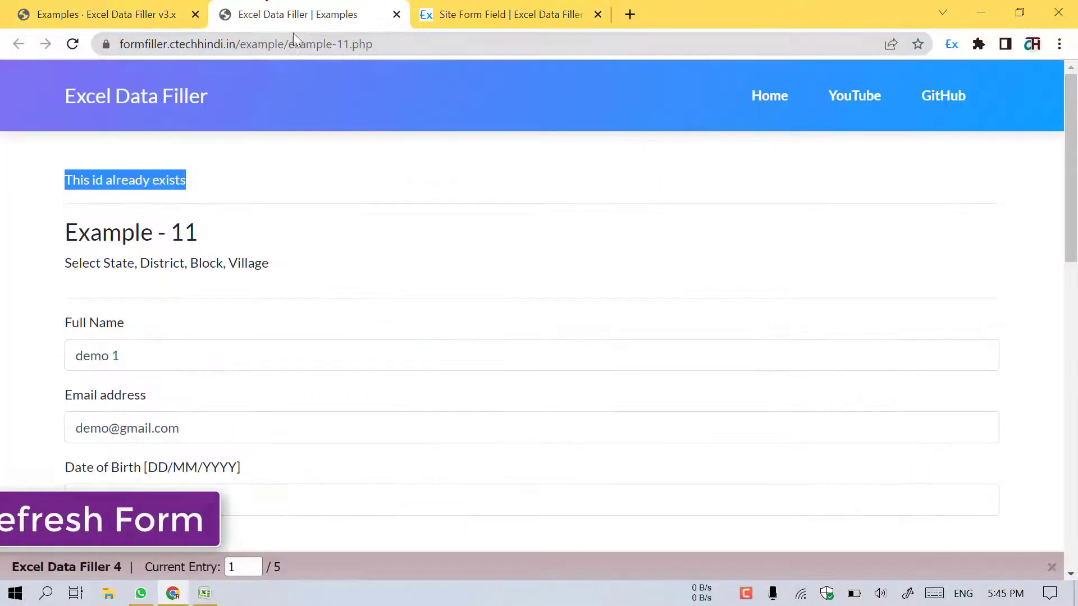
pyautogui.click(296, 48)
pyautogui.press('Return')
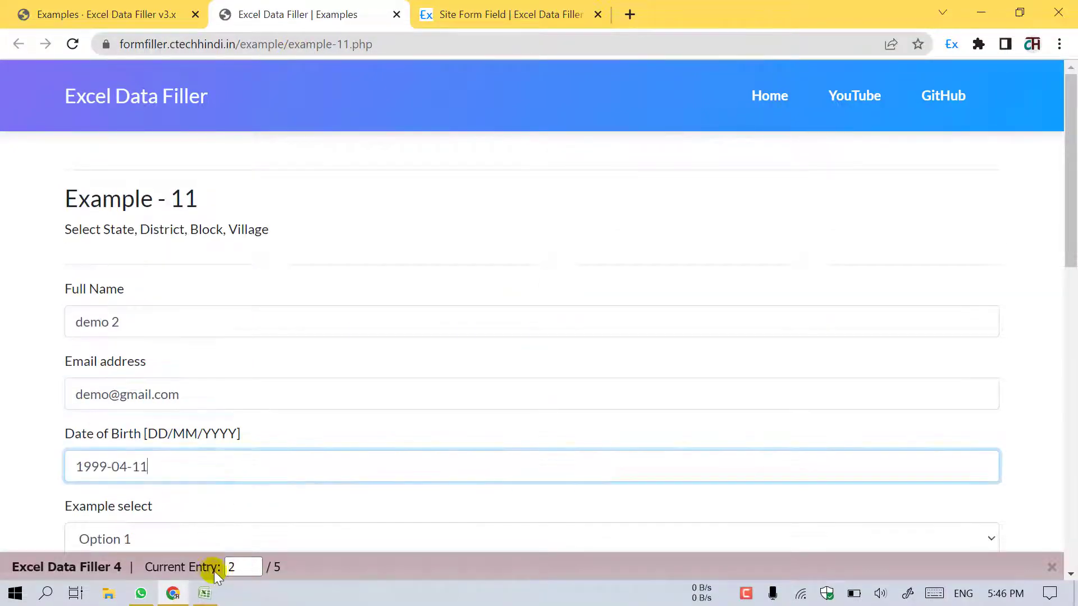
# Show the site's uploaded Excel data, check the running form, and refresh the entry statuses.
pyautogui.click(505, 12)
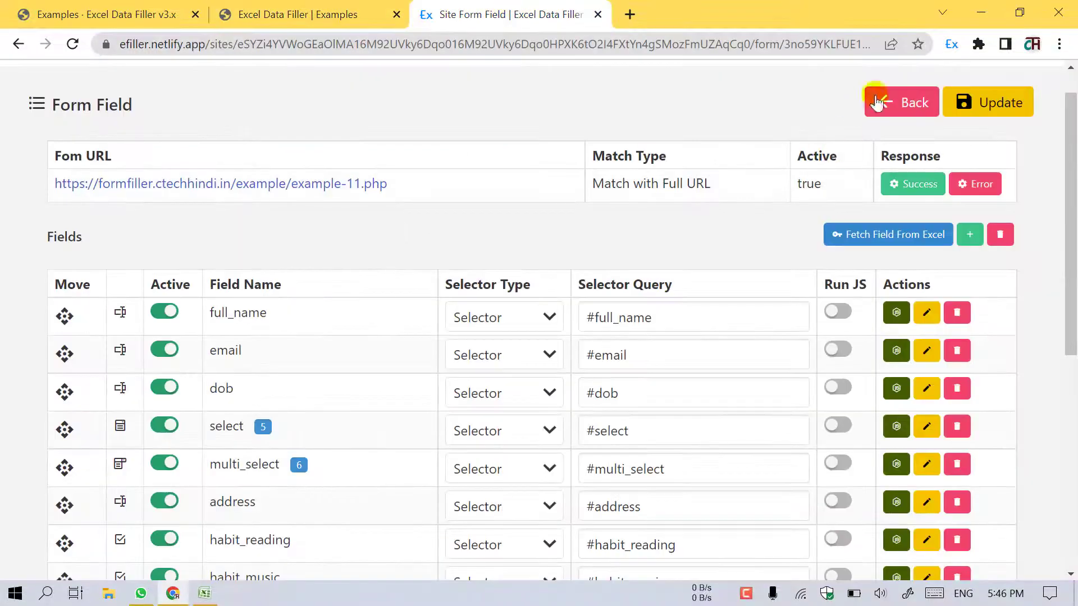
pyautogui.click(905, 104)
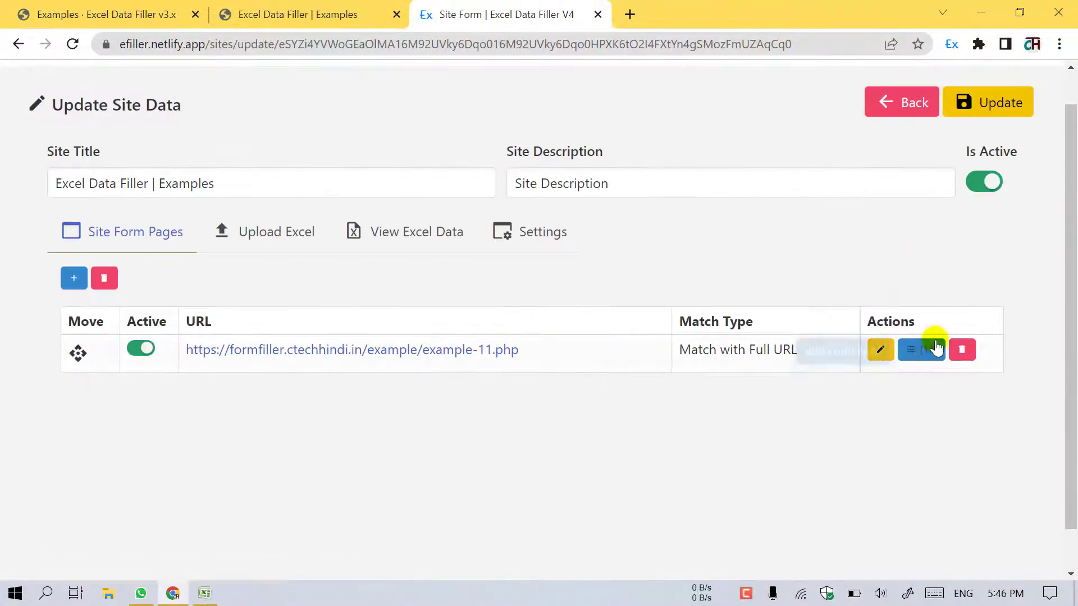
pyautogui.click(430, 233)
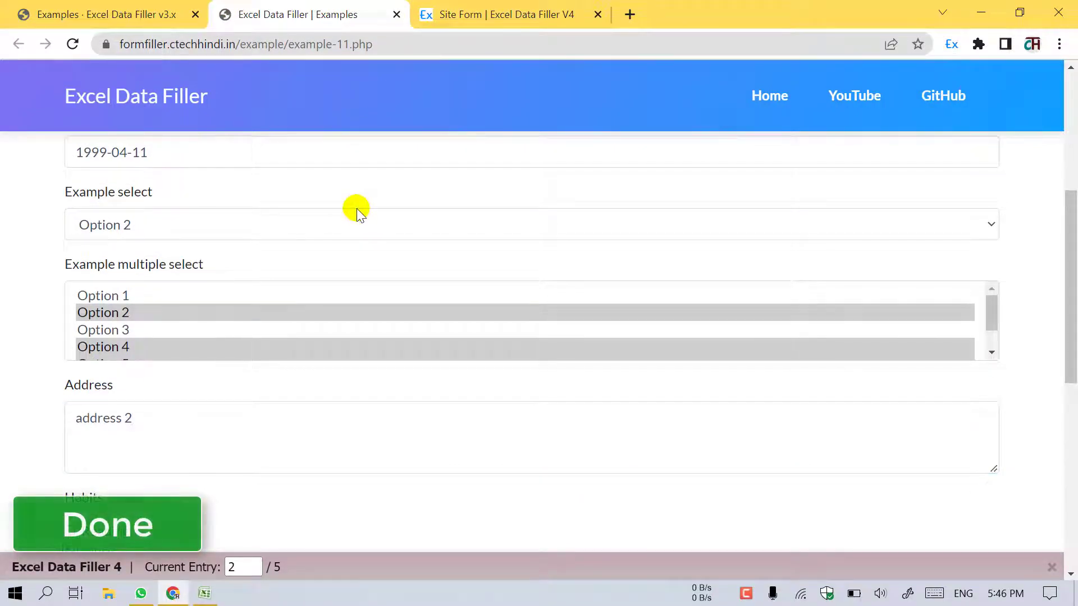
pyautogui.scroll(-5, 356, 207)
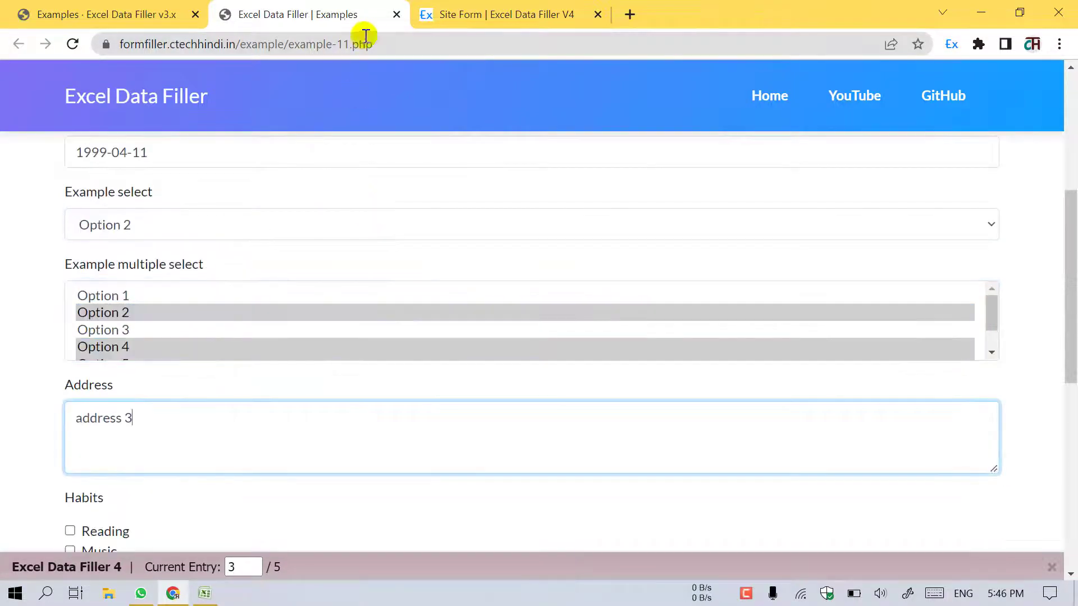
pyautogui.click(456, 14)
pyautogui.click(1001, 278)
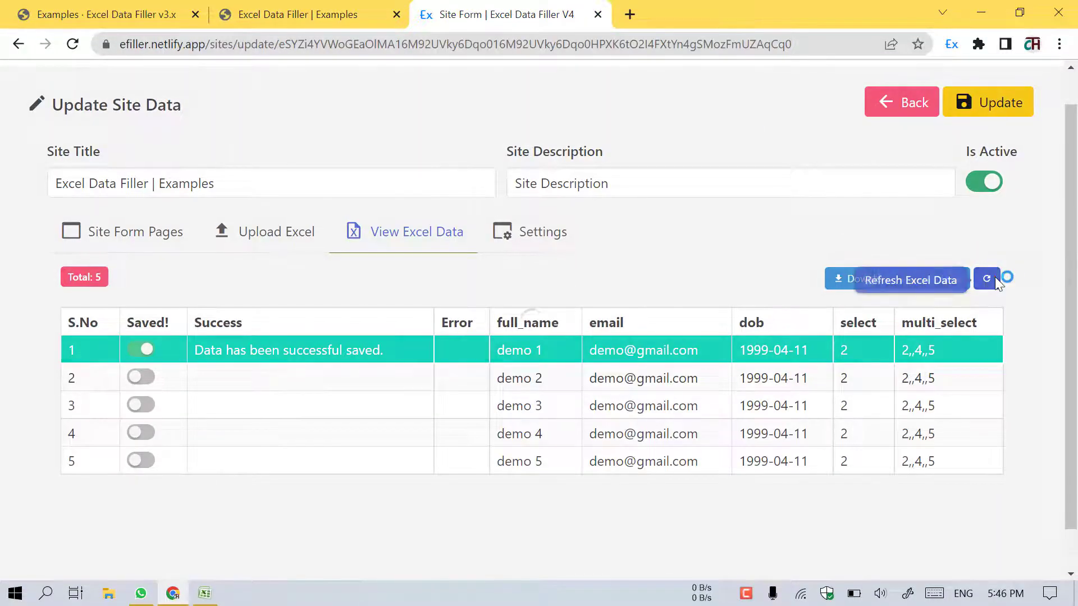
# Check that the form run has ended and refresh the Excel data to review every entry's saved status and message.
pyautogui.click(308, 7)
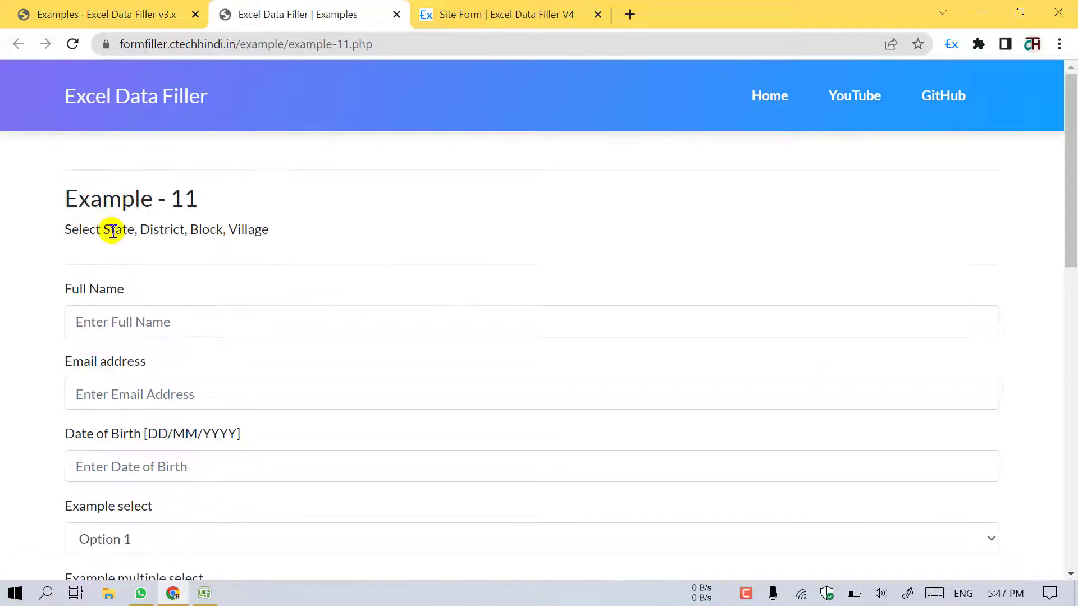
pyautogui.click(492, 6)
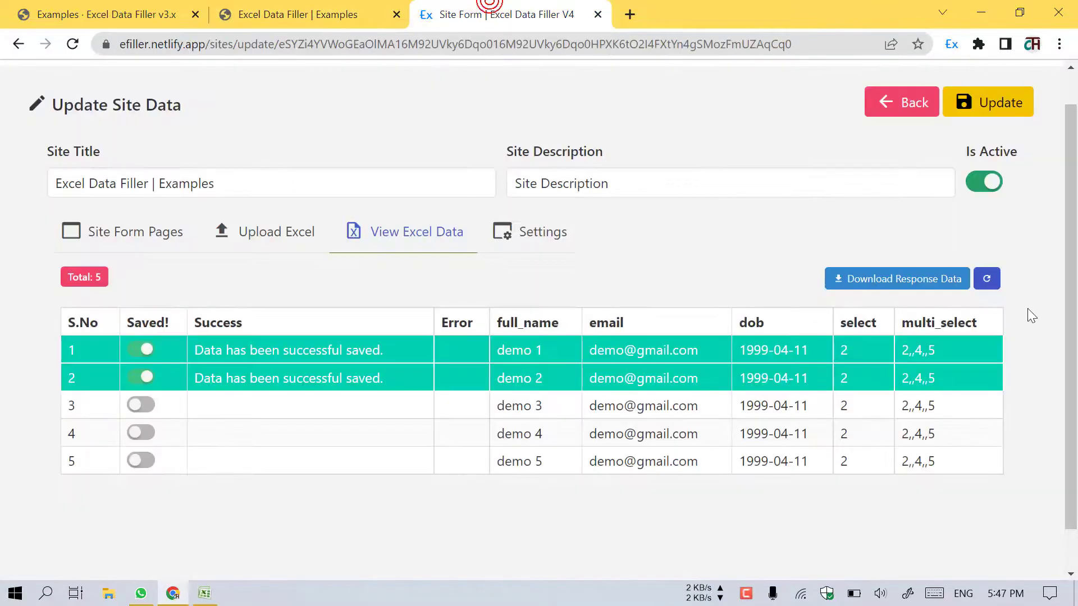
pyautogui.click(986, 279)
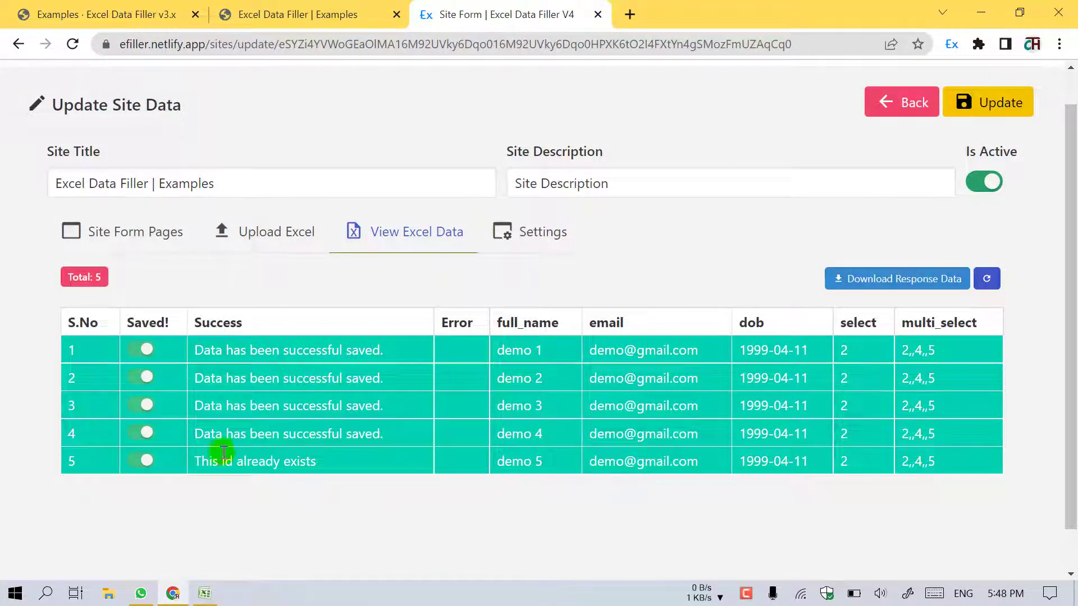
pyautogui.scroll(1, 385, 382)
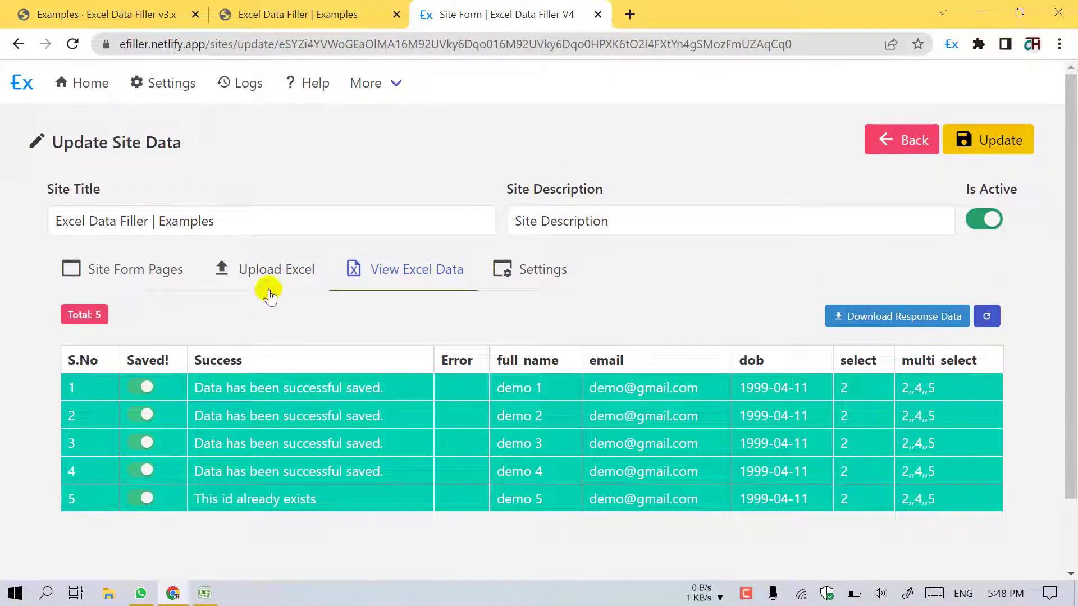
pyautogui.click(298, 6)
pyautogui.scroll(-1, 220, 240)
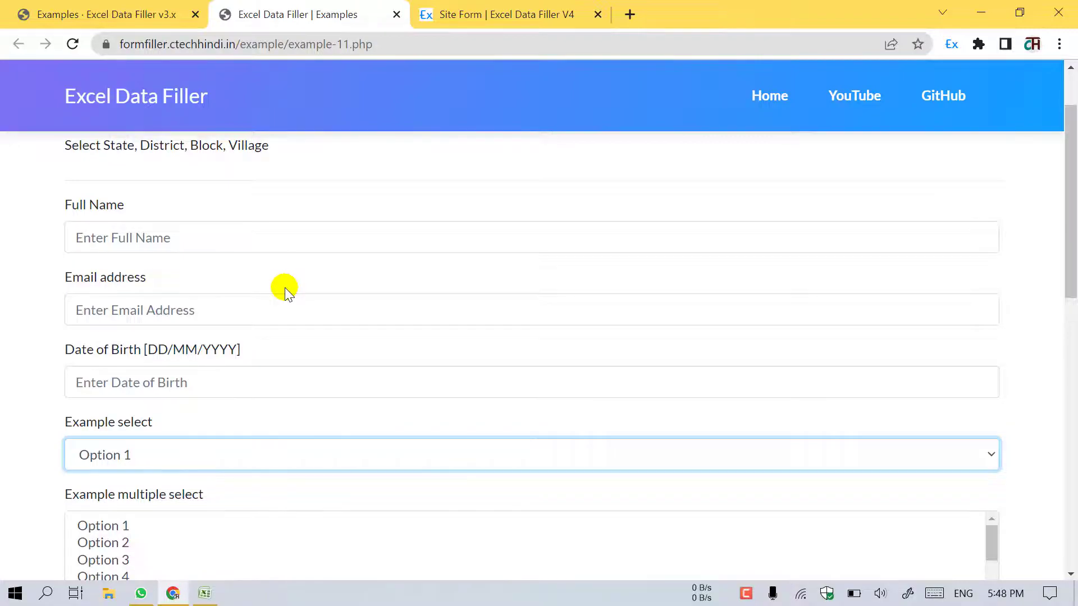
pyautogui.press('Tab')
pyautogui.press('Tab')
pyautogui.press('Tab')
pyautogui.press('Tab')
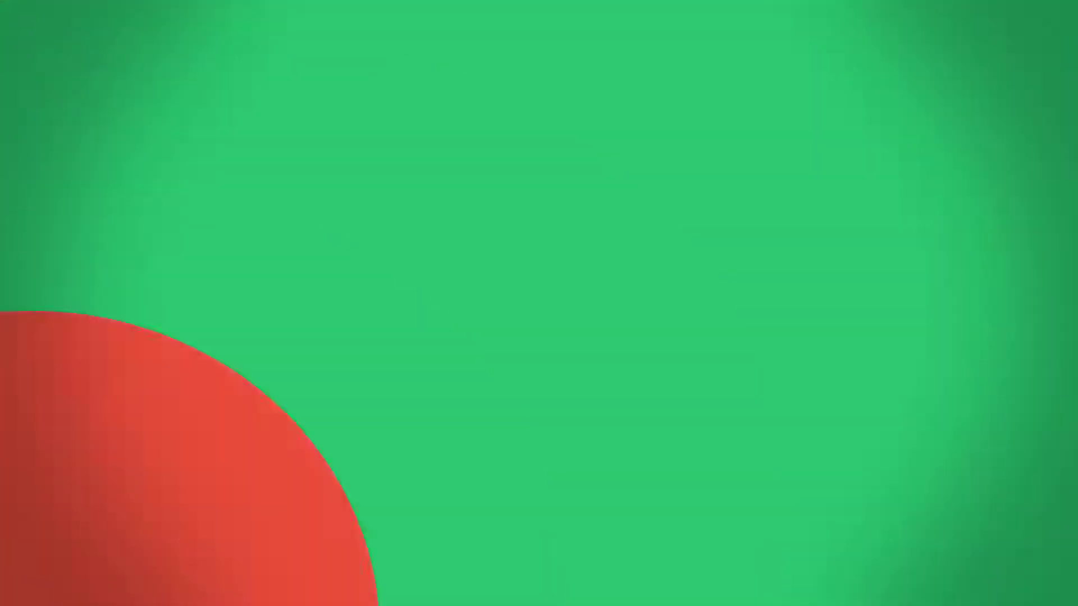